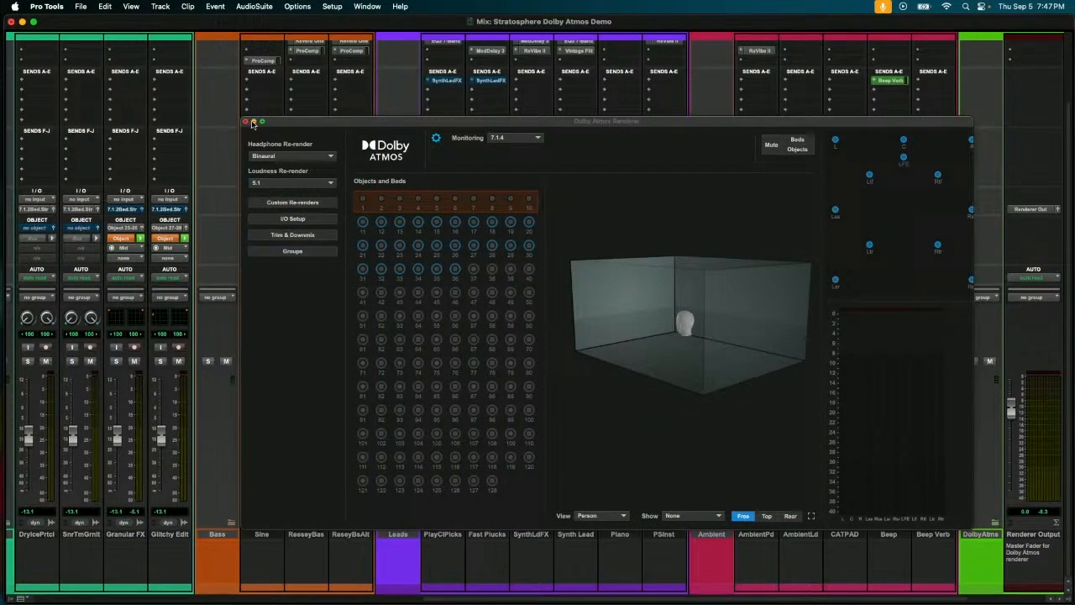
Close the Dolby Atmos Renderer, view the Dashboard's Getting Started page with the Dolby Atmos demo, and dismiss the Dashboard.
click(246, 122)
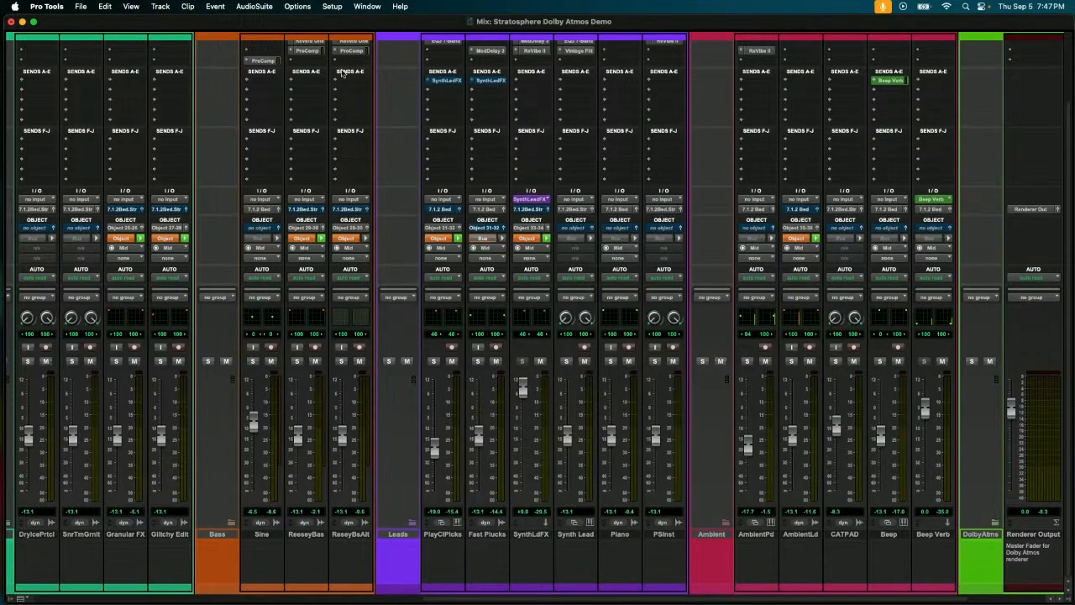
click(82, 6)
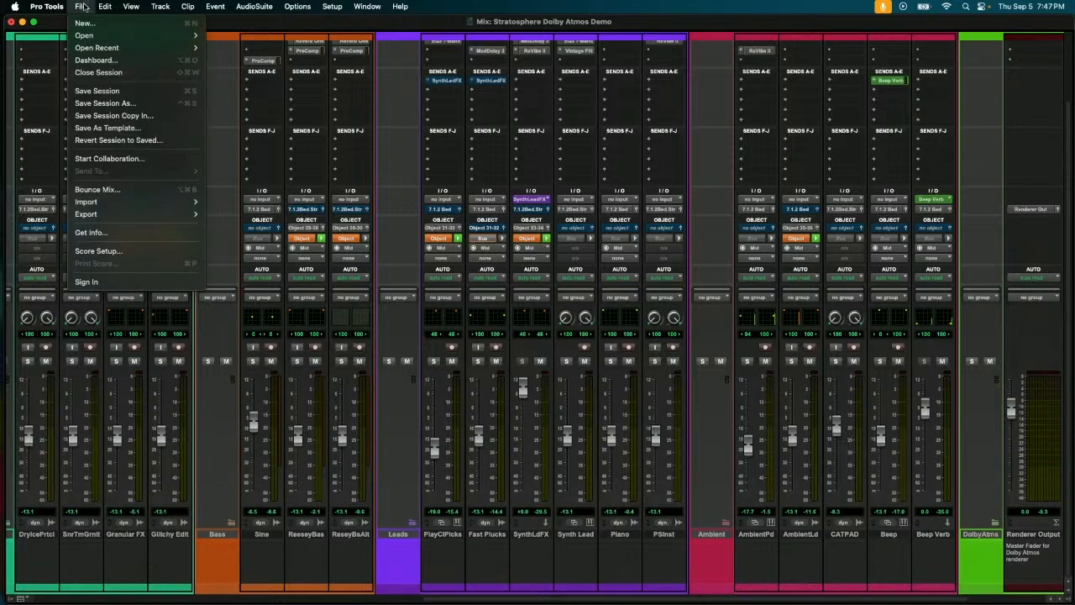
click(96, 59)
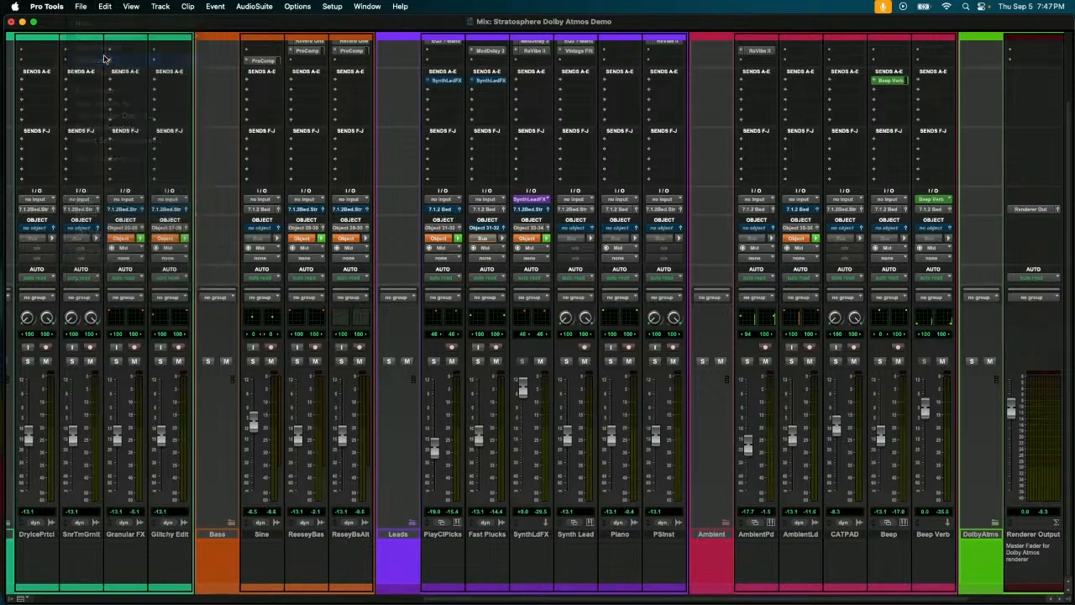
click(434, 110)
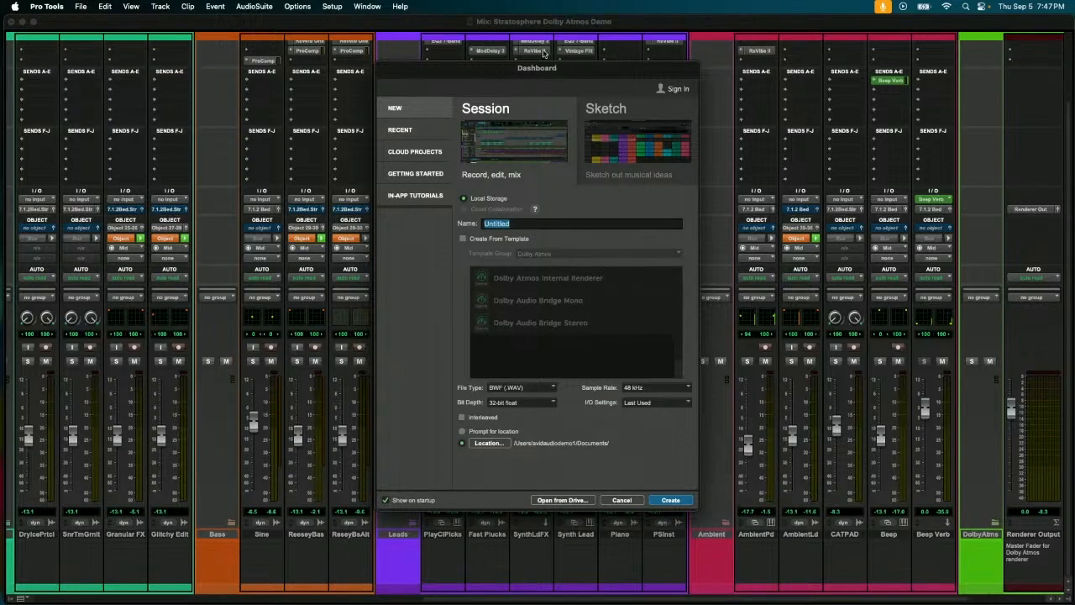
click(428, 174)
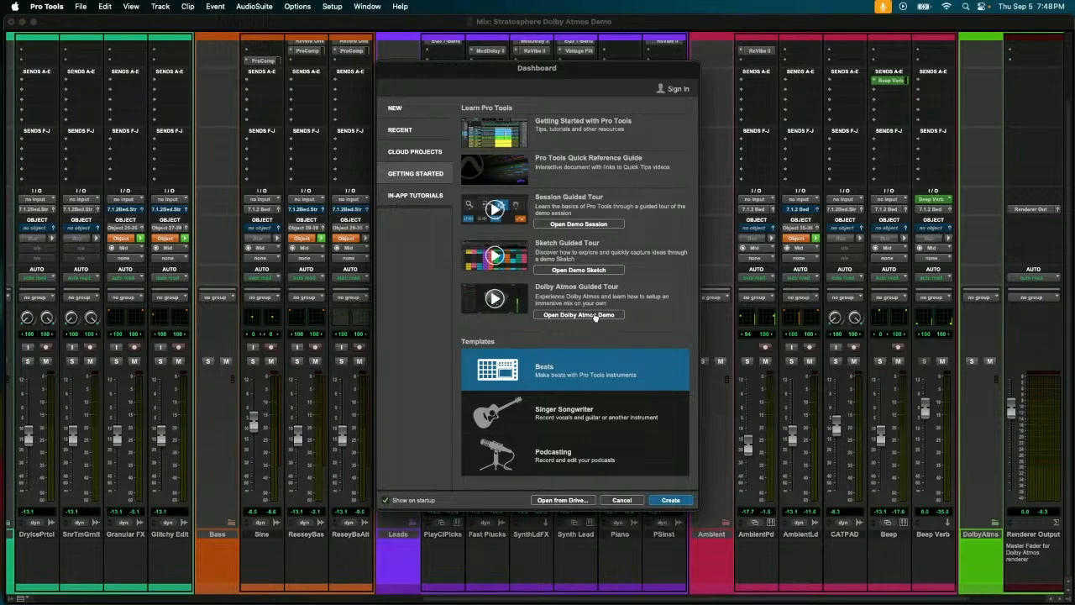
click(623, 499)
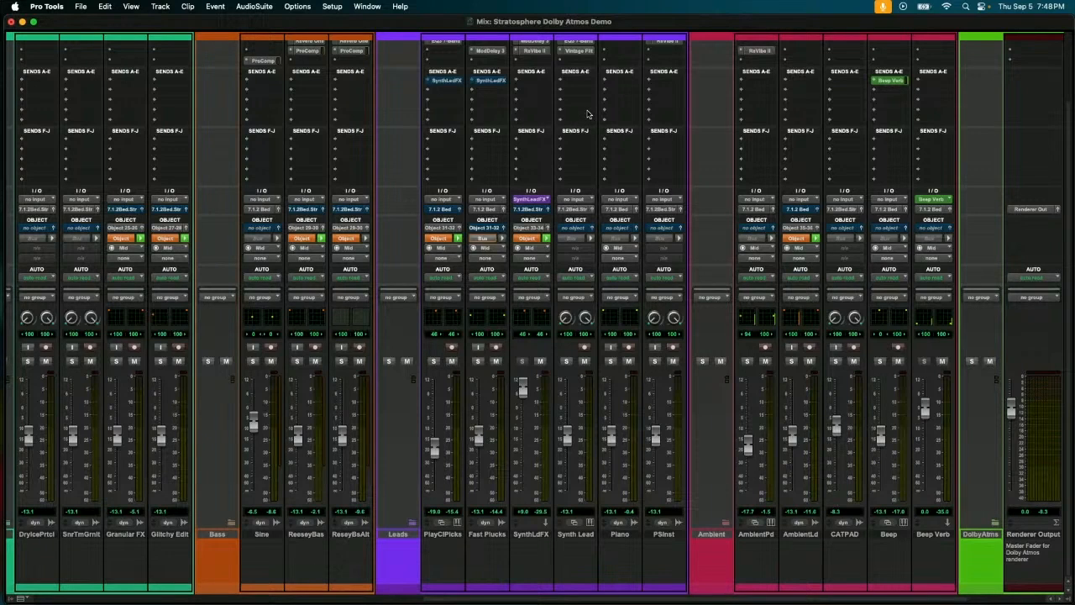
Collapse all folder tracks in the mixer and expand them again.
alt+click(413, 524)
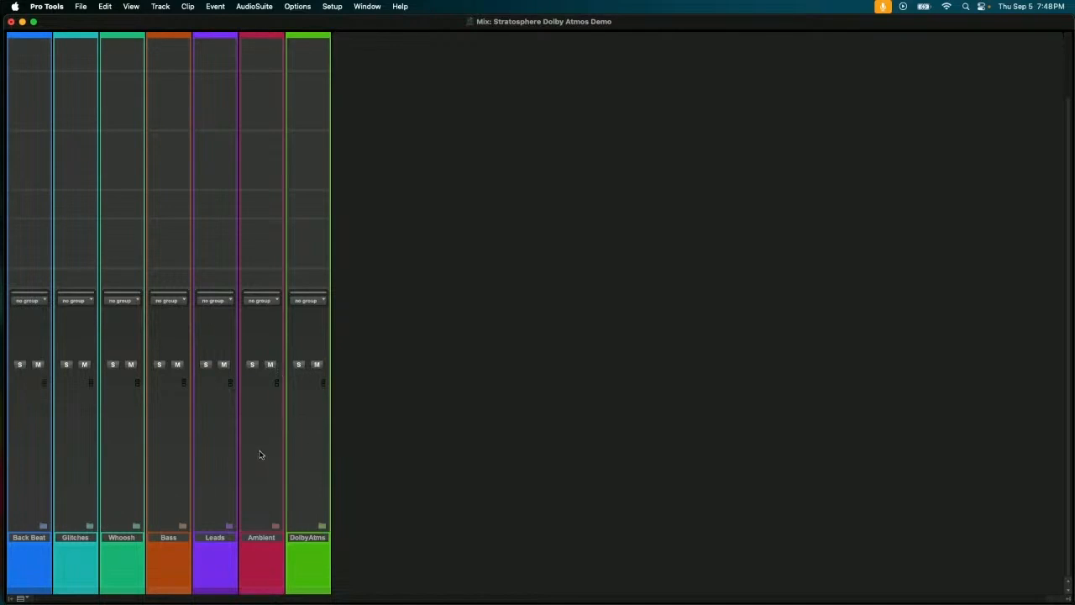
alt+click(185, 527)
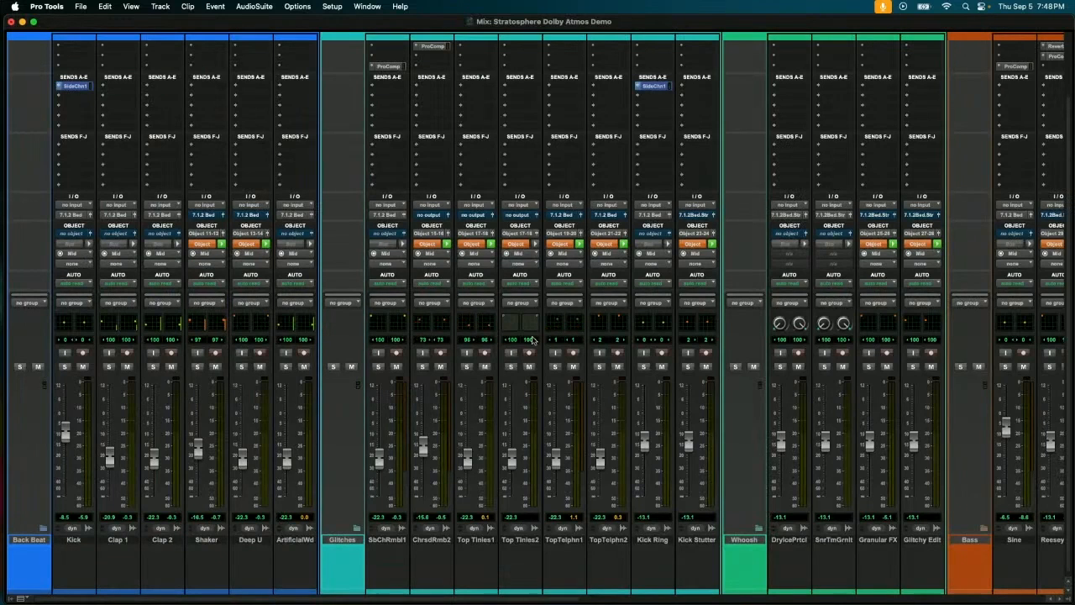
Show the Dolby Atmos Renderer during playback and examine its room view and available monitoring formats.
key(super+grave)
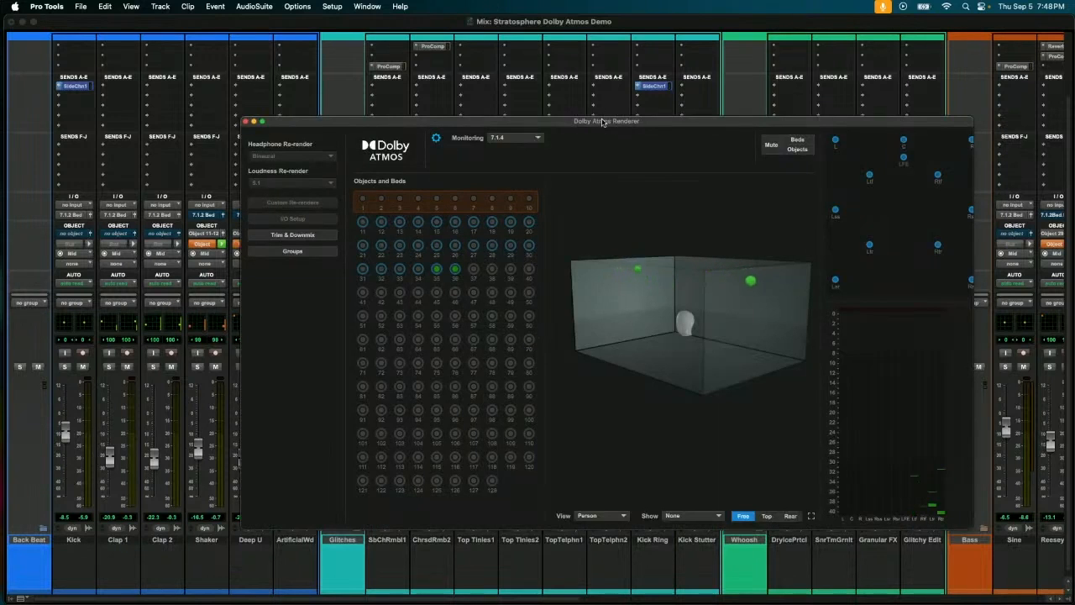
drag(600, 118, 501, 51)
mouse_move(588, 247)
mouse_down()
mouse_move(547, 266)
mouse_move(545, 257)
mouse_move(576, 244)
mouse_up()
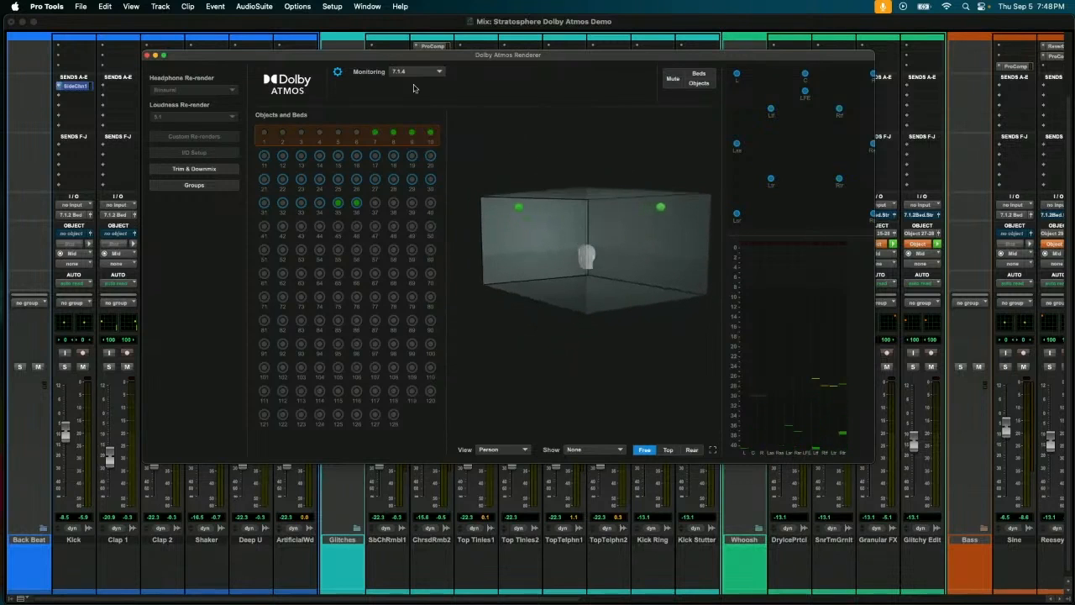
click(440, 73)
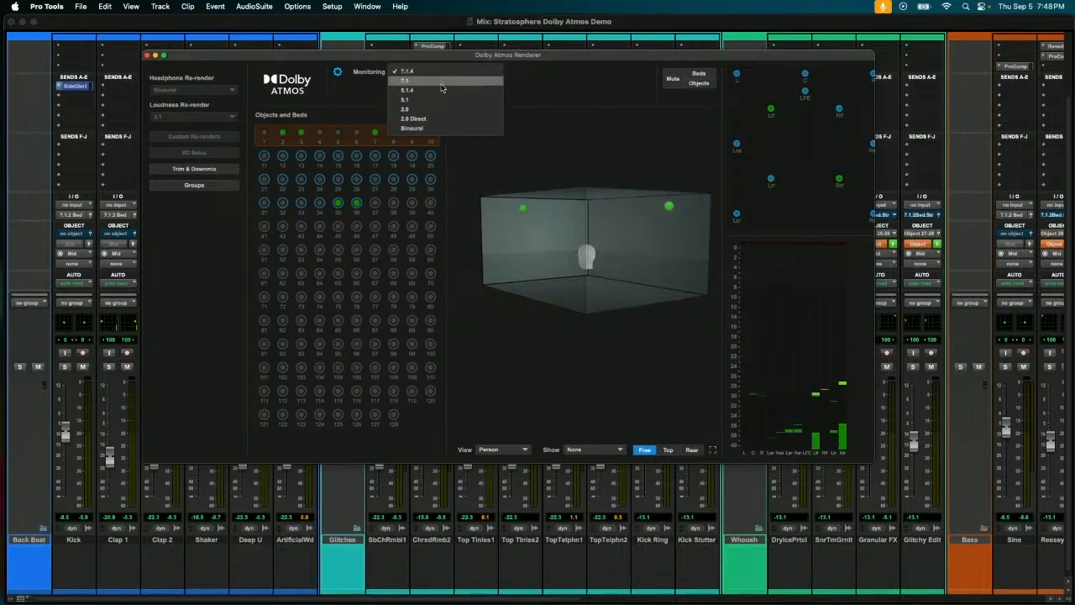
click(566, 152)
drag(561, 252, 617, 267)
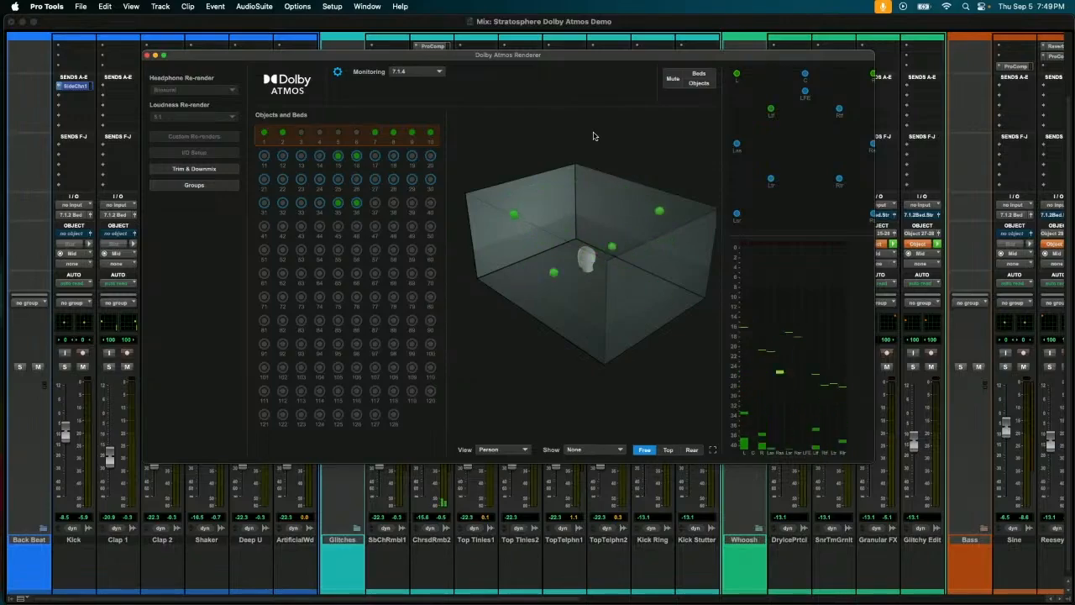
Bring up the Edit window, switch to DADman to check the output meters, and return to Pro Tools.
key(super+equal)
key(ctrl+Left)
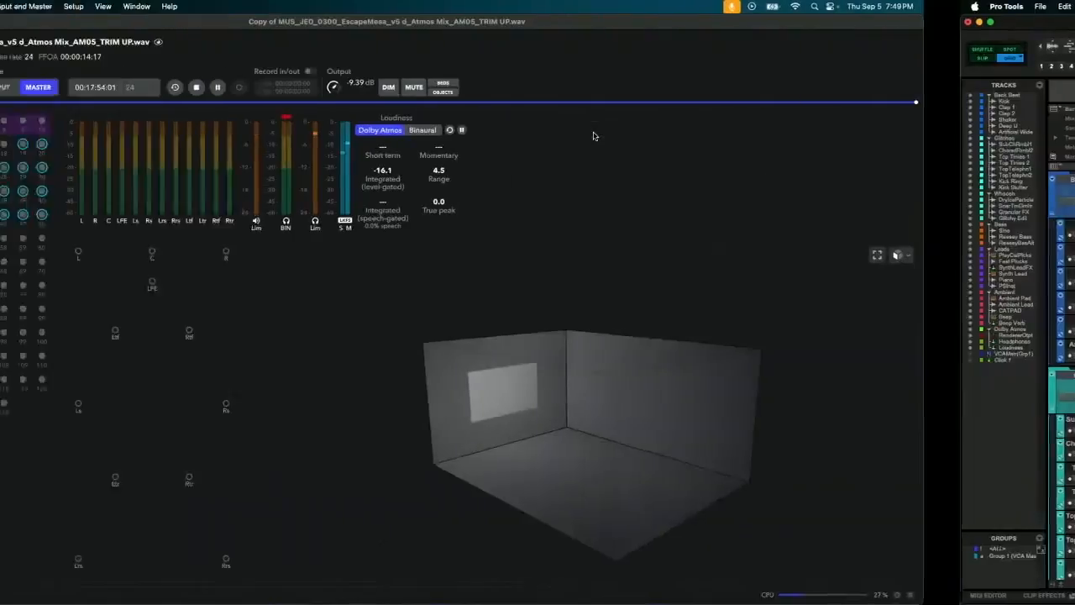
key(ctrl+Left)
key(ctrl+Left)
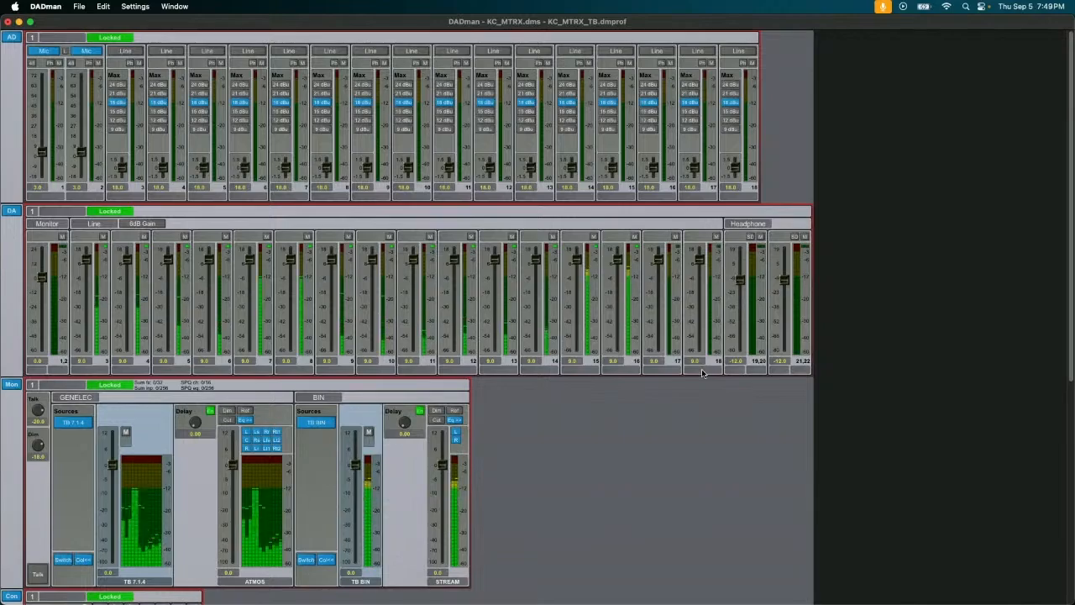
key(ctrl+Right)
key(ctrl+Right)
key(ctrl+Right)
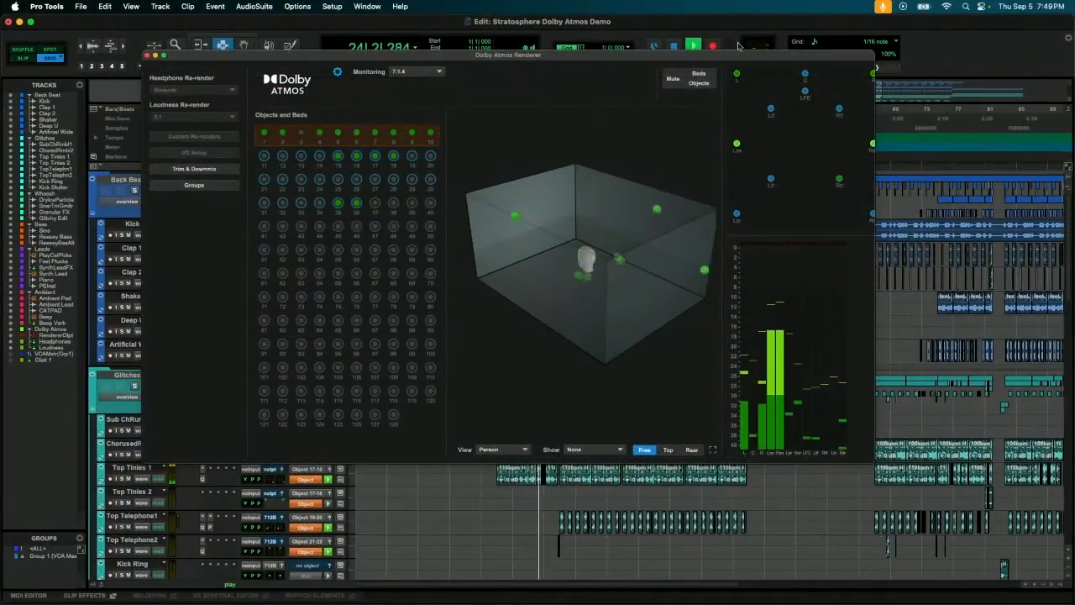
Watch the objects move in the renderer's room view from different angles, and stop playback.
drag(833, 54, 754, 120)
mouse_move(563, 315)
mouse_down()
mouse_move(462, 319)
mouse_move(580, 311)
mouse_up()
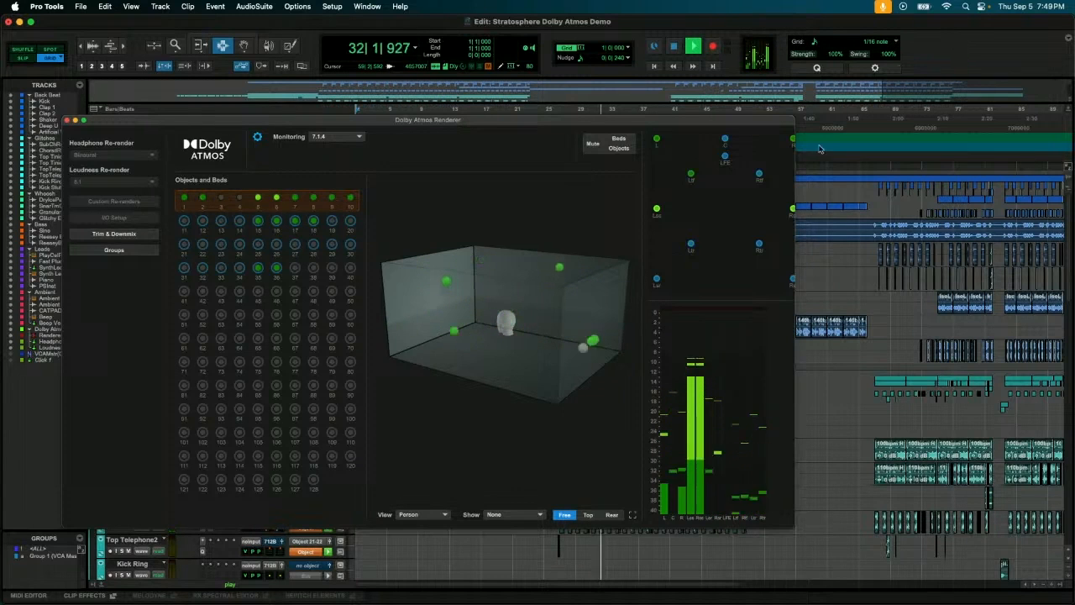
drag(741, 121, 841, 146)
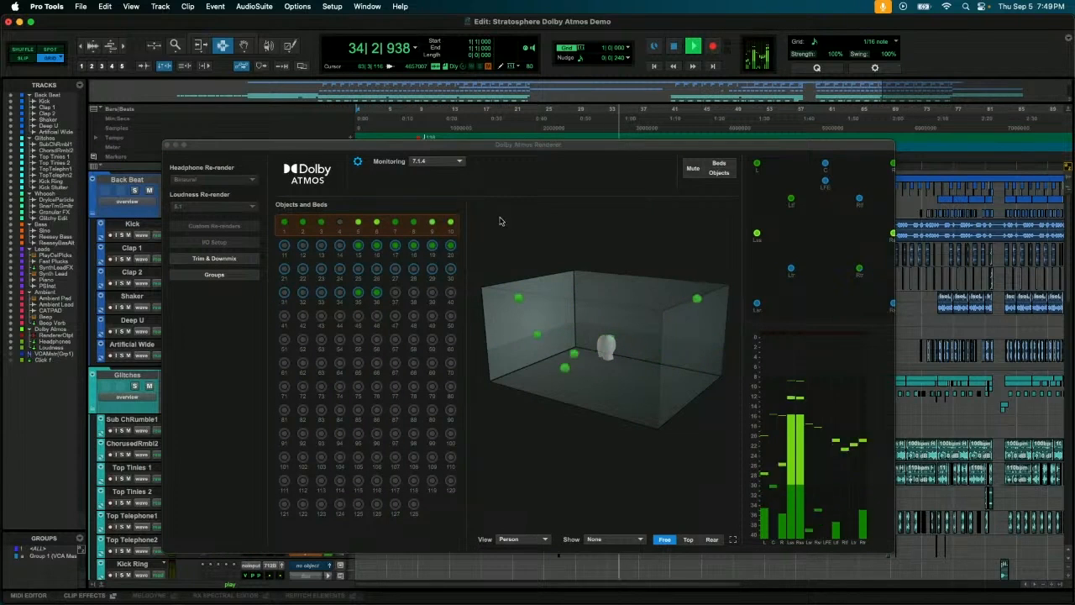
key(space)
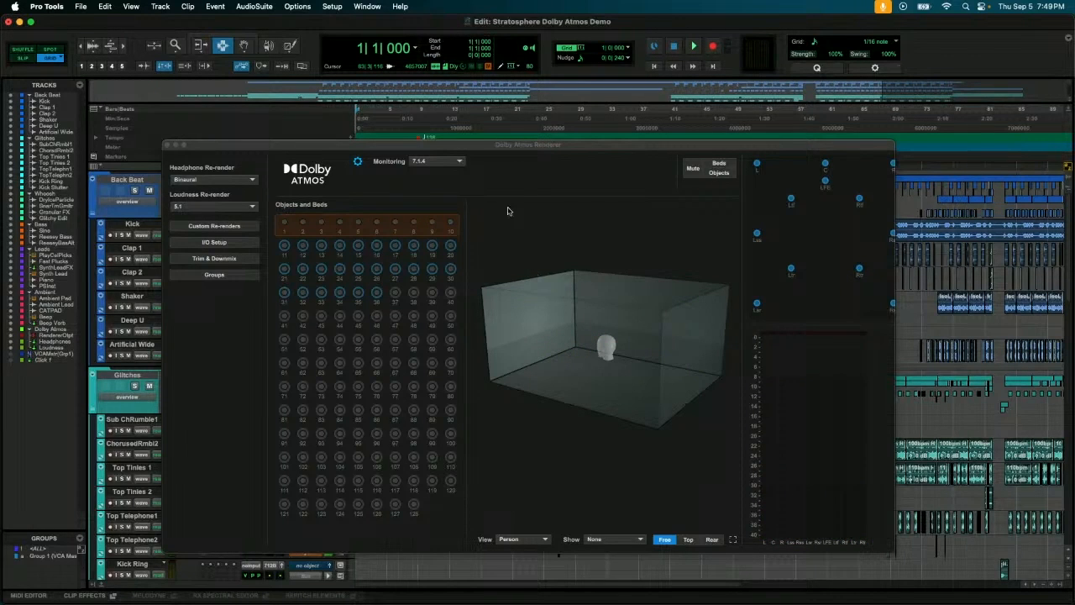
Close the Dolby Atmos Renderer window and open it again.
drag(499, 148, 514, 93)
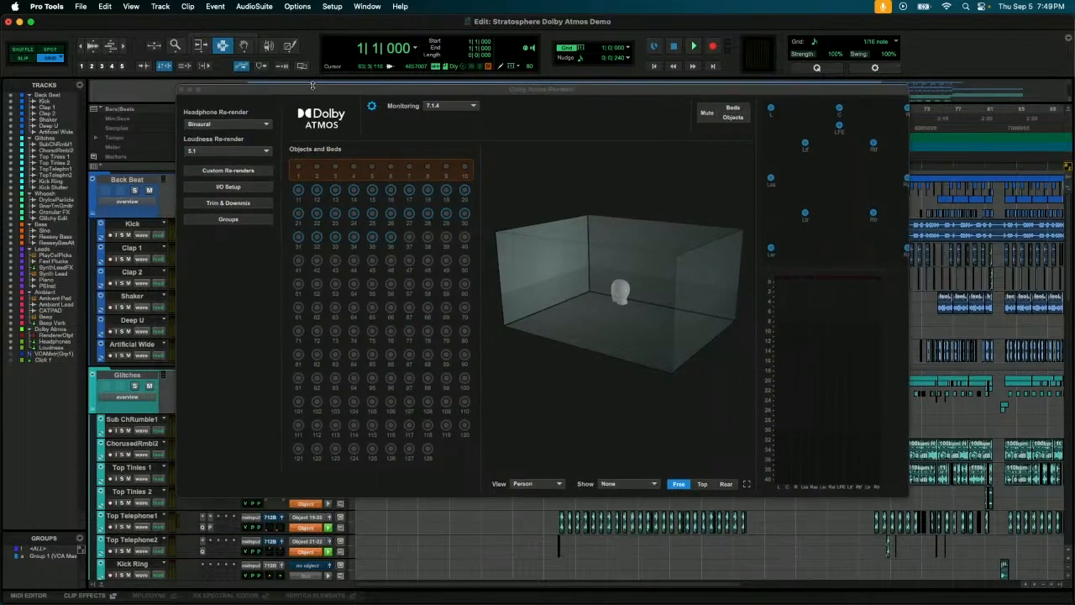
click(182, 89)
click(358, 6)
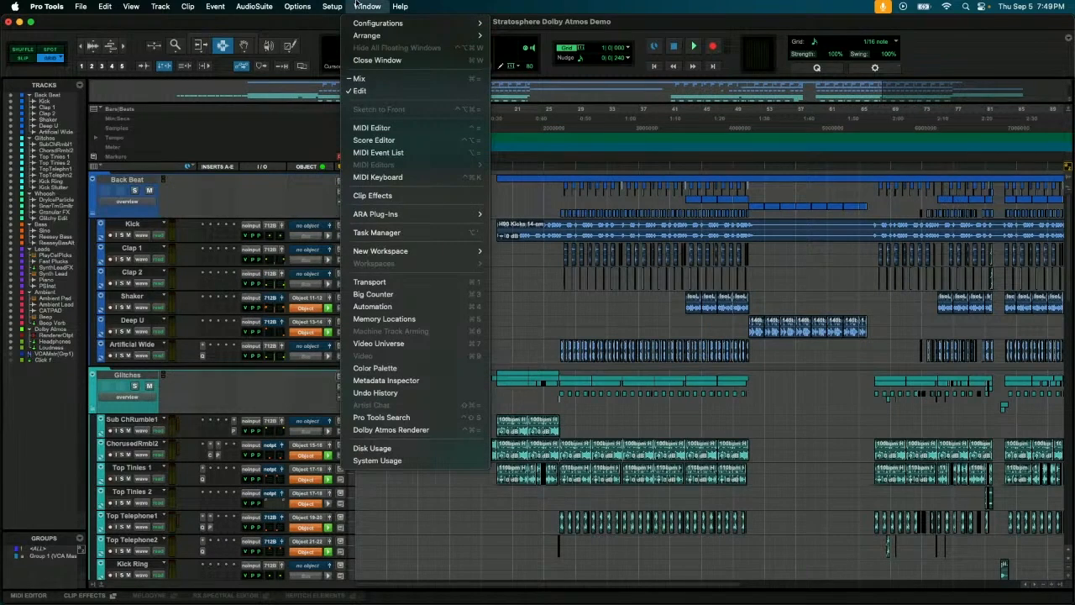
click(403, 431)
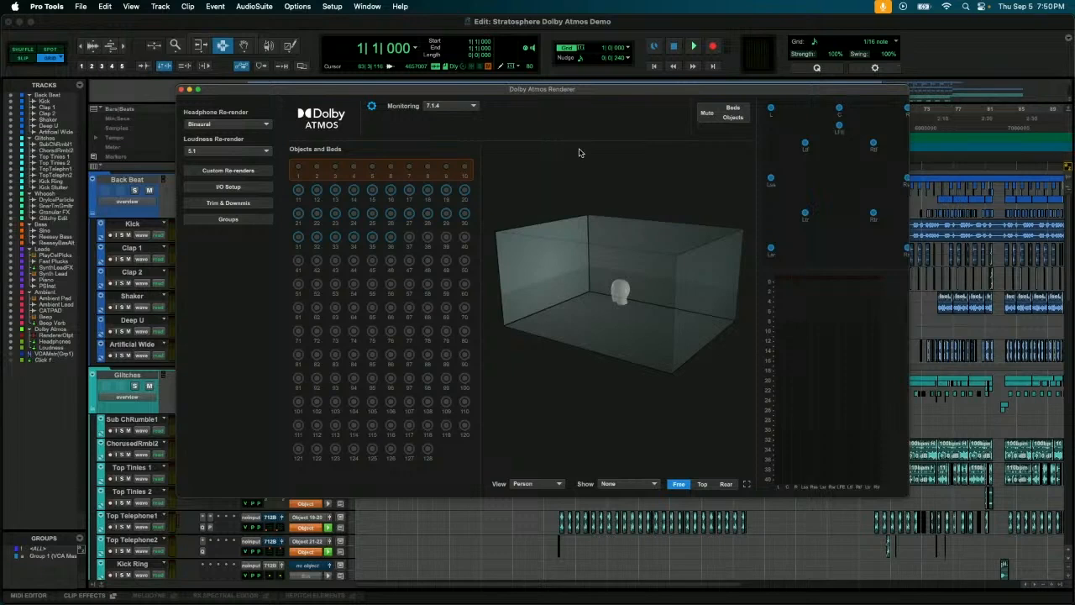
Open the renderer's I/O Setup and examine the channel assignments of the 7.1.4 Output and BIN output paths.
click(262, 190)
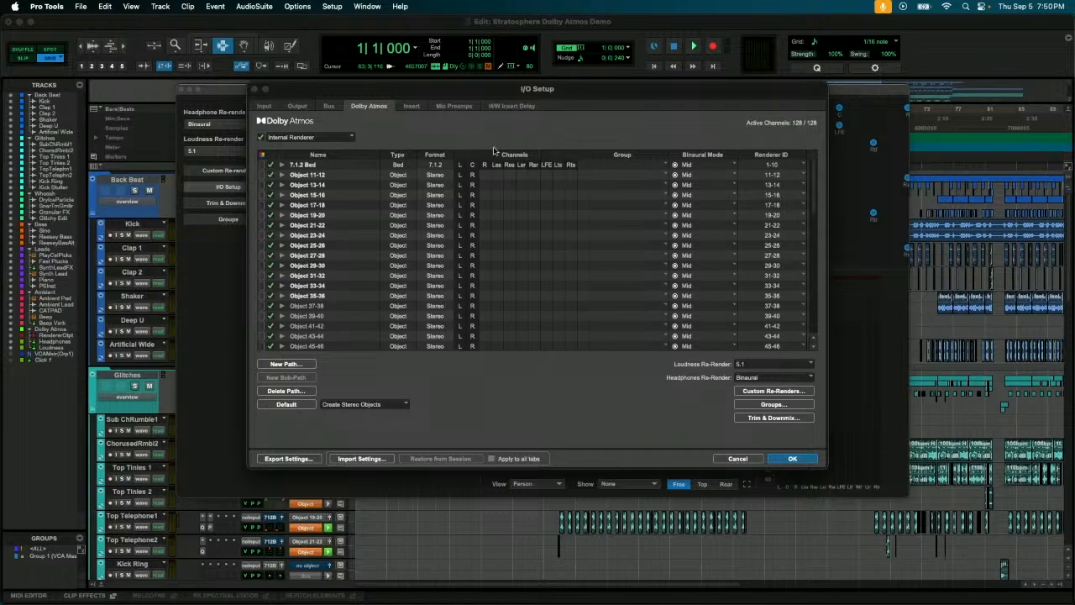
click(298, 106)
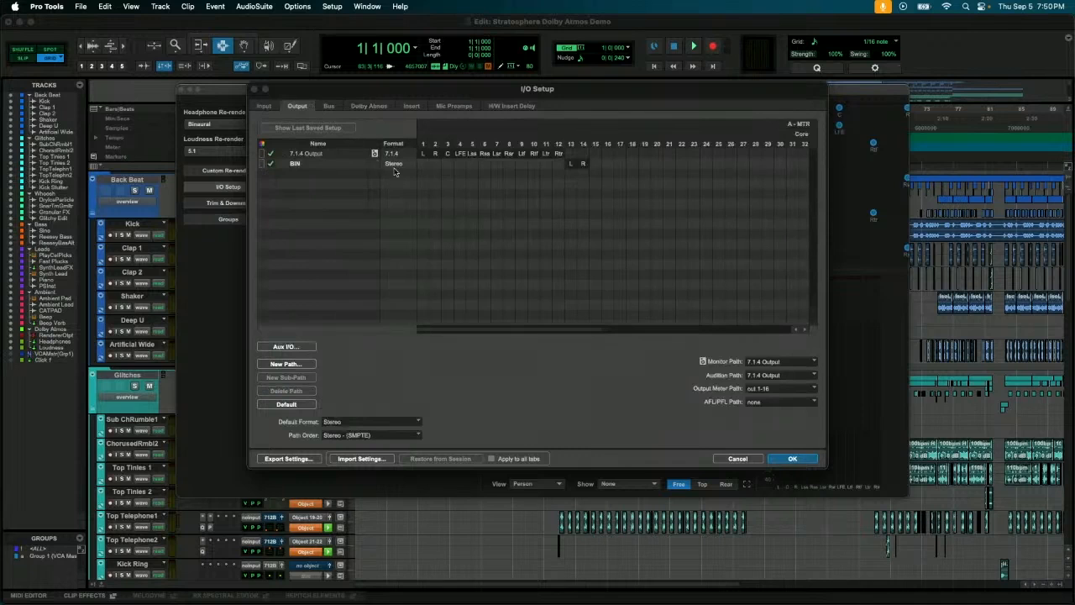
click(334, 155)
click(335, 164)
click(335, 156)
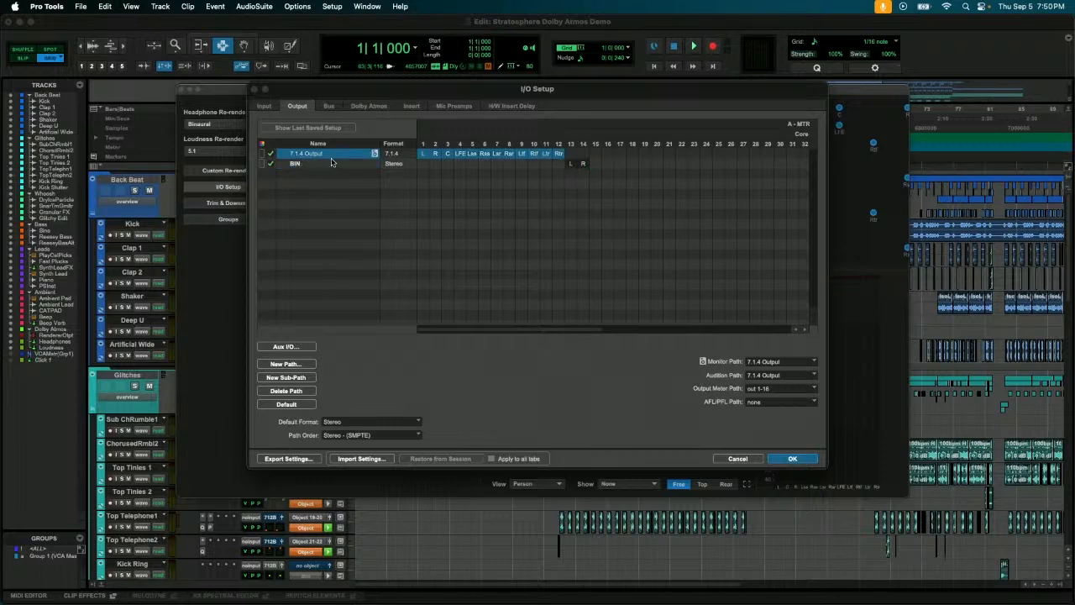
click(327, 165)
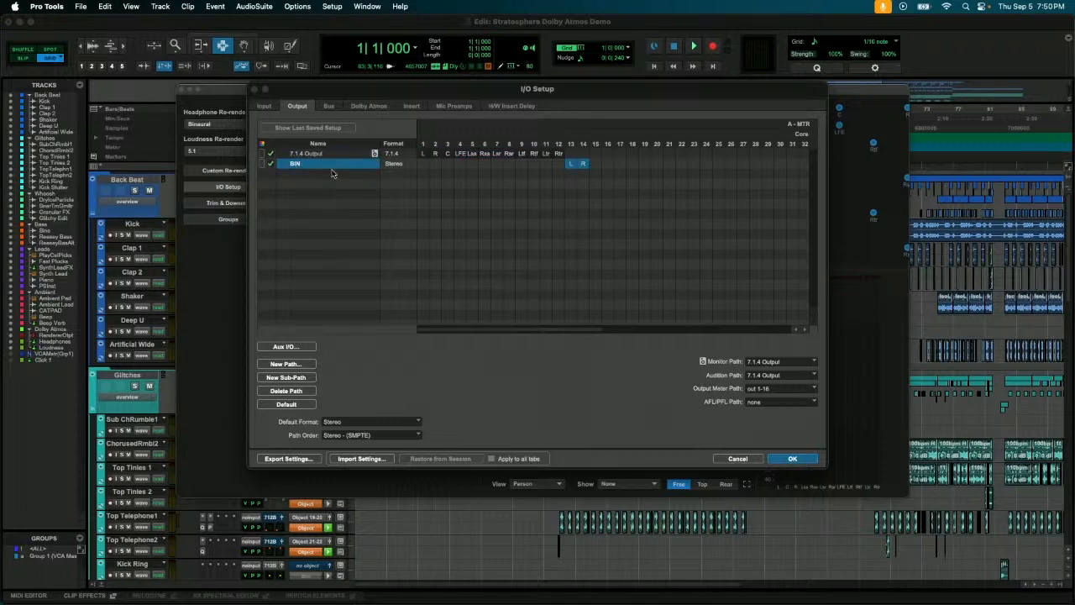
click(346, 155)
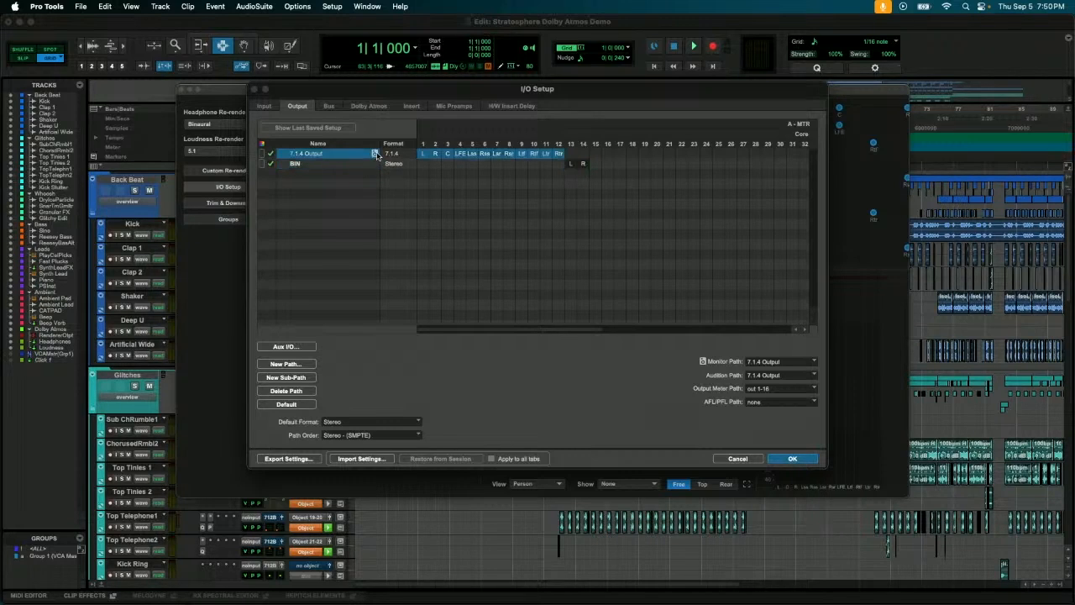
Check the available monitor paths, leave 7.1.4 Output selected, and close I/O Setup.
click(779, 363)
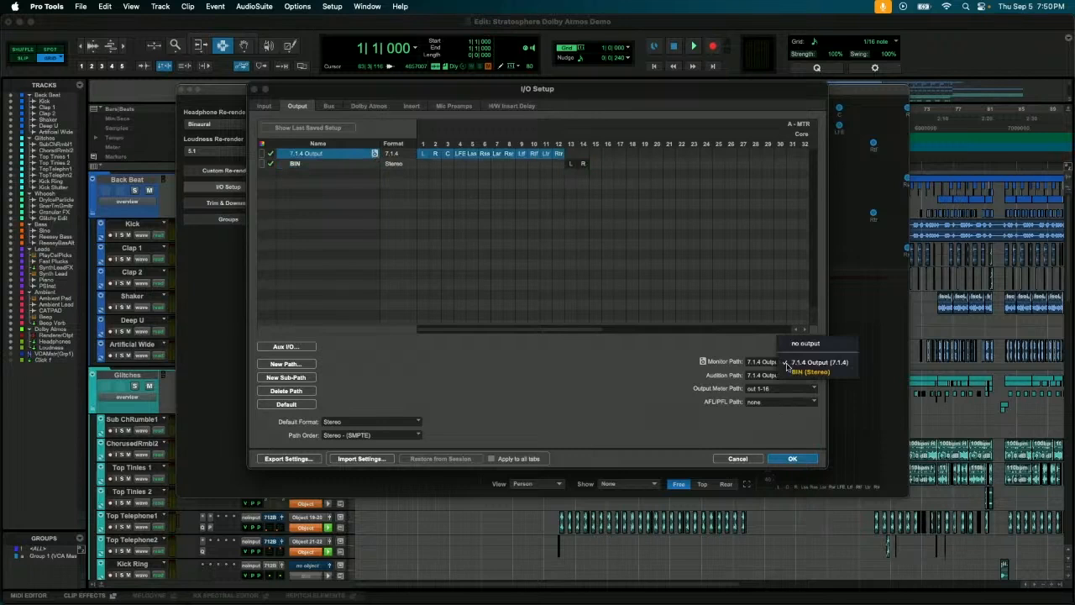
click(688, 361)
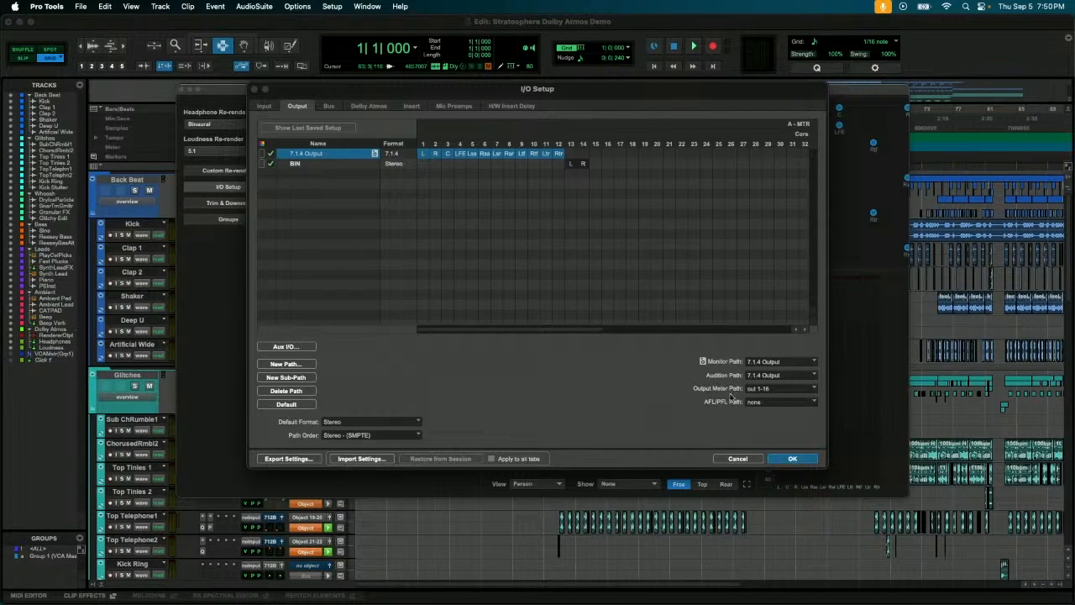
click(786, 459)
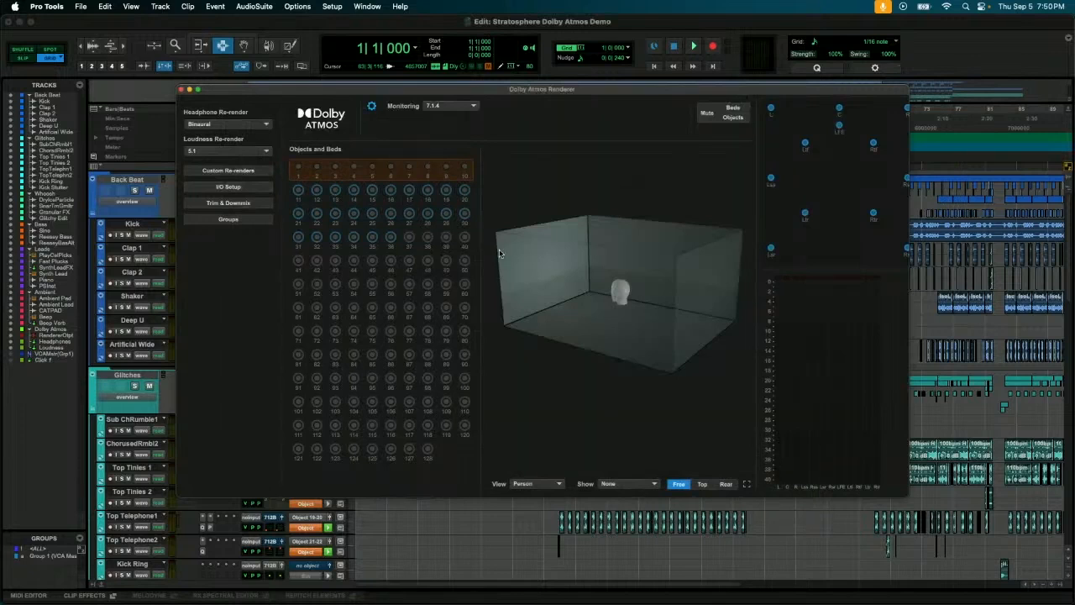
Keep the renderer's monitoring format at 7.1.4 and start playback from around bar 53, with the renderer window kept in view.
click(458, 109)
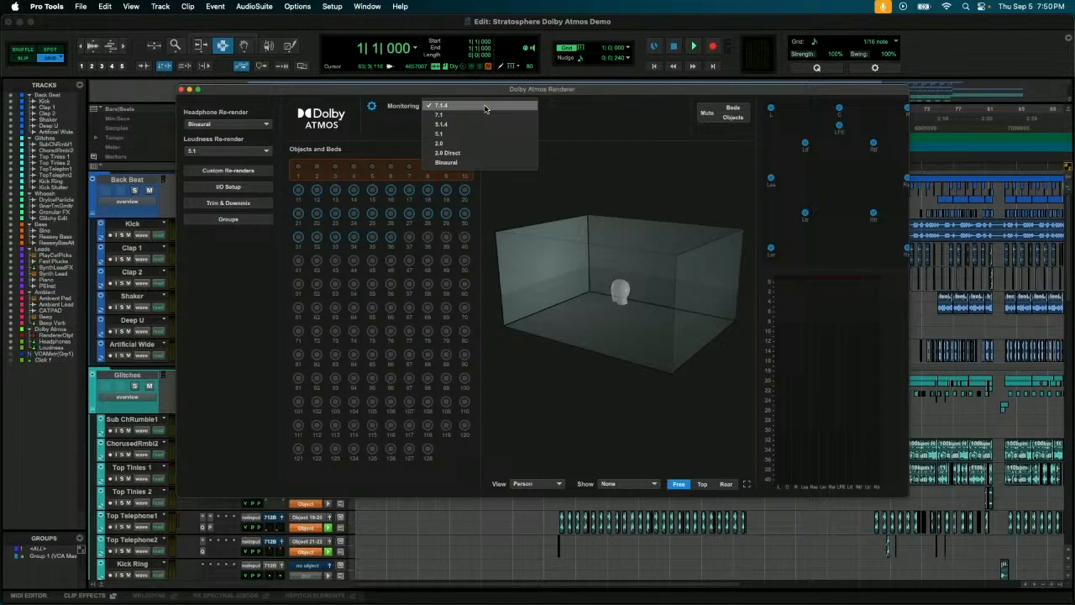
click(485, 108)
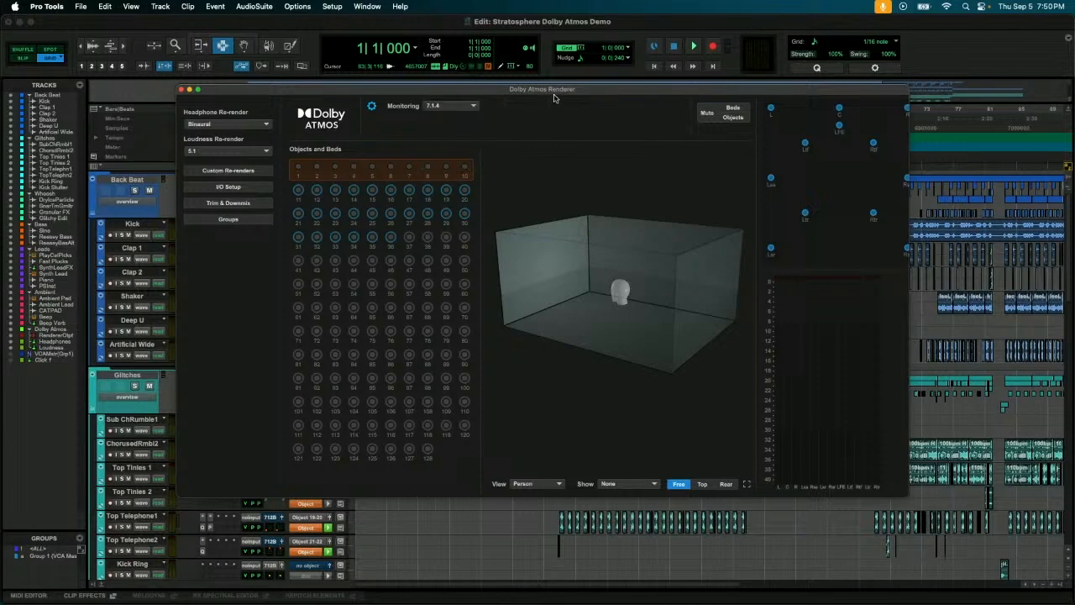
drag(596, 94, 463, 258)
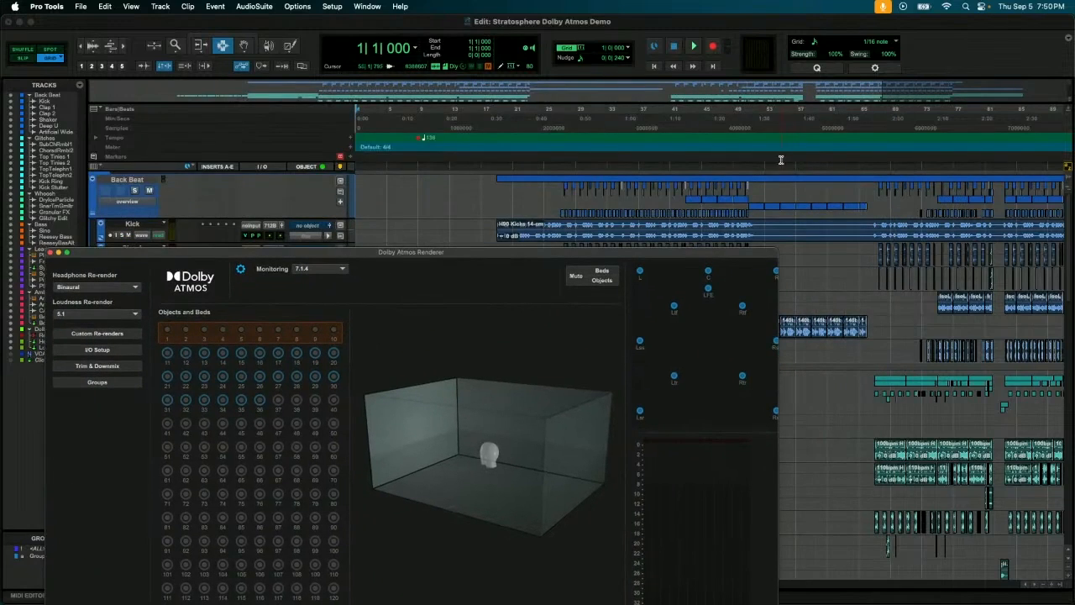
click(767, 165)
key(space)
drag(652, 255, 749, 43)
Switch the renderer's monitoring format to 2.0 Direct and inspect the object positions in the room view.
click(415, 53)
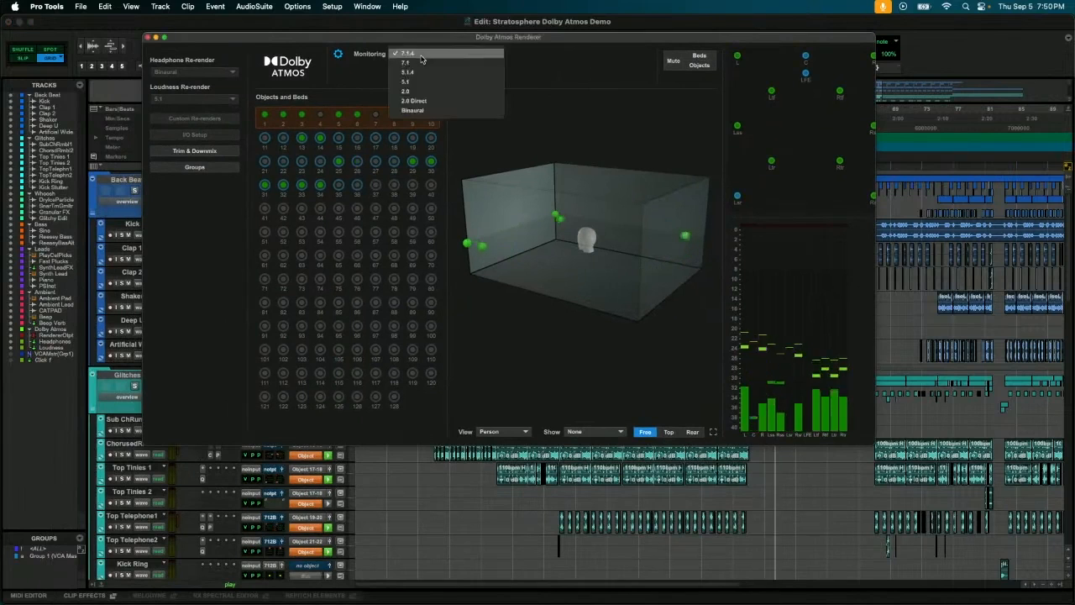
click(414, 102)
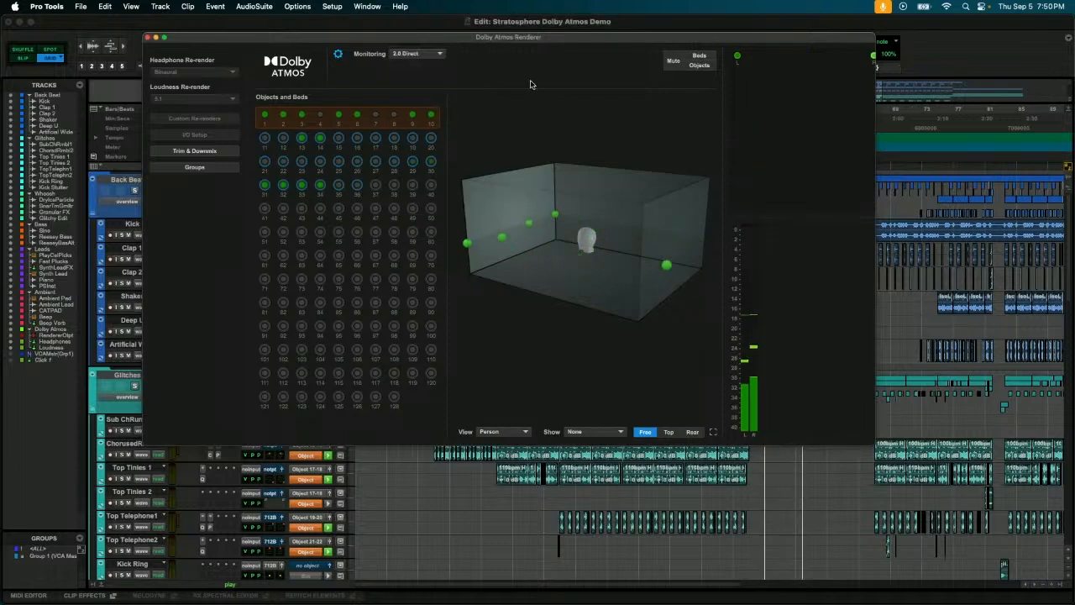
drag(489, 240, 582, 234)
Switch the renderer's monitoring format to 5.1 during playback and inspect the object positions in the room view.
click(424, 53)
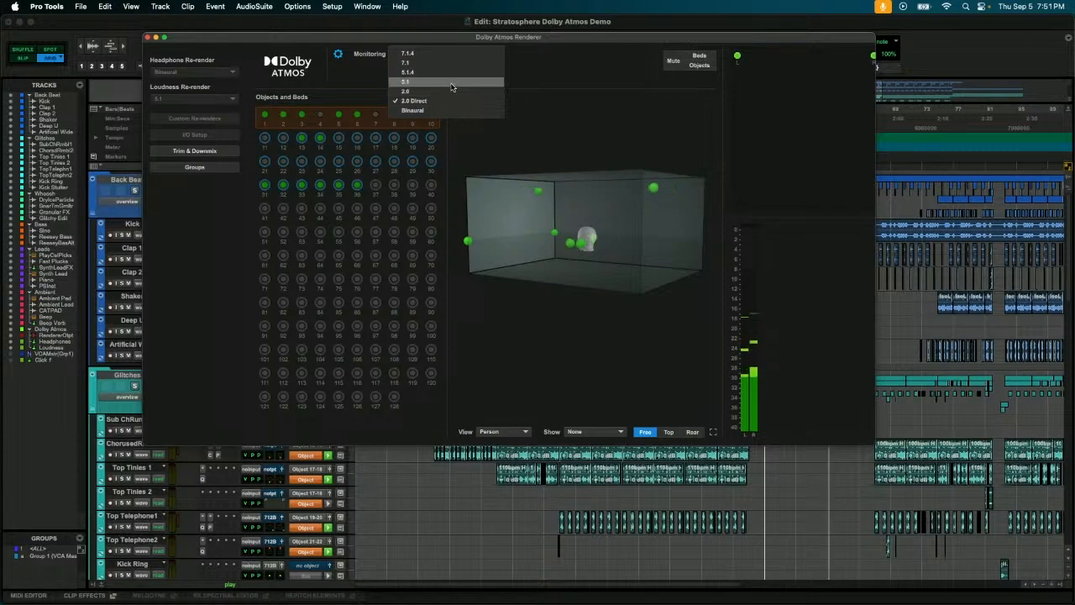
click(451, 87)
drag(521, 244, 570, 244)
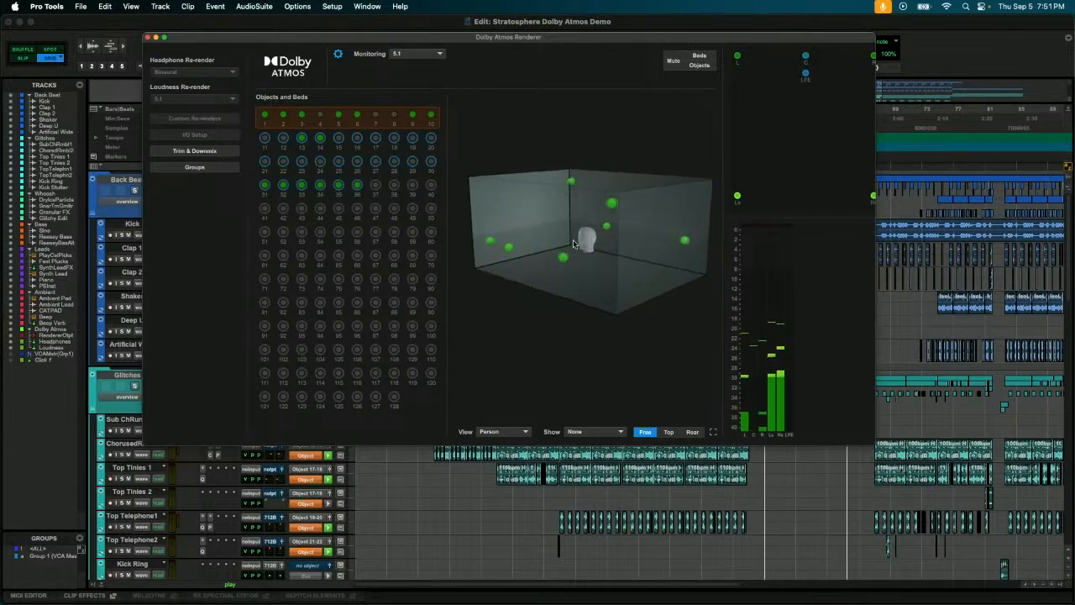
Switch the renderer's monitoring format to 7.1 while playback continues and observe the objects in the room.
click(429, 54)
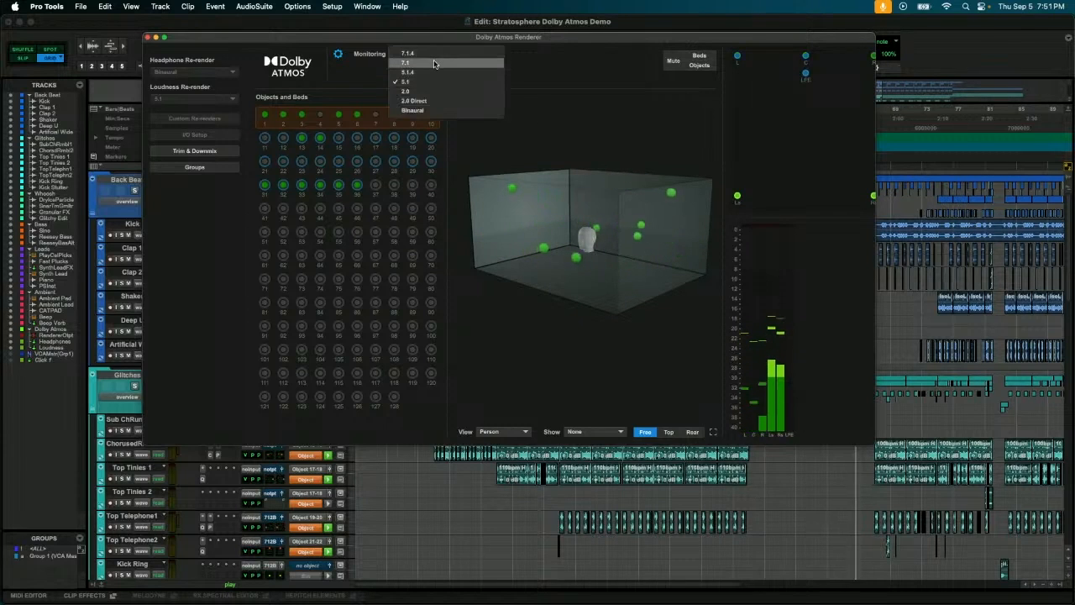
click(446, 98)
drag(583, 238, 604, 245)
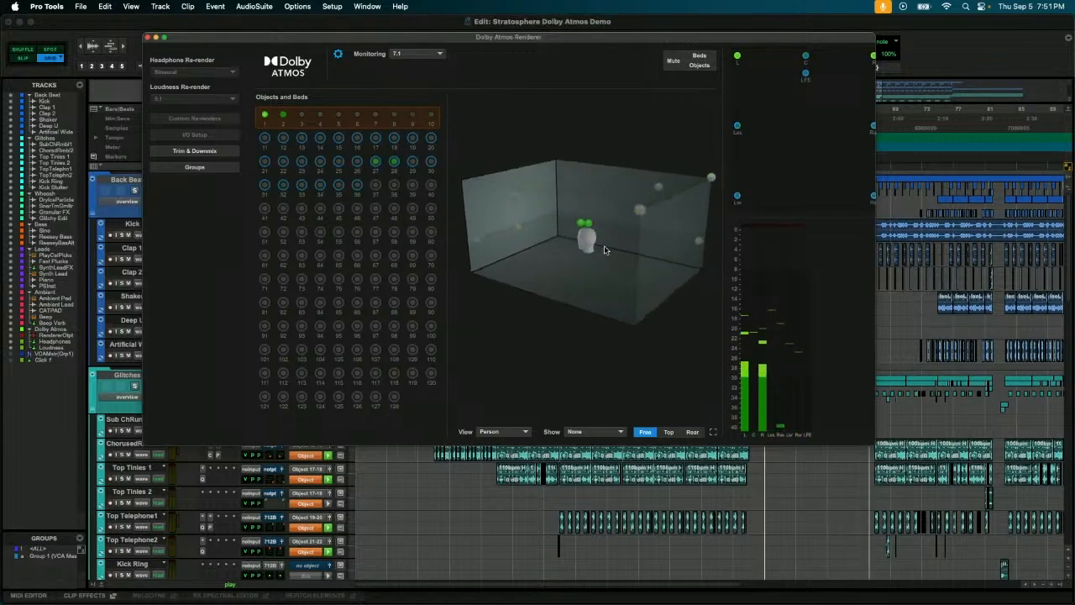
Return the renderer's monitoring format to 7.1.4, watch the objects, and stop playback.
click(436, 54)
click(438, 55)
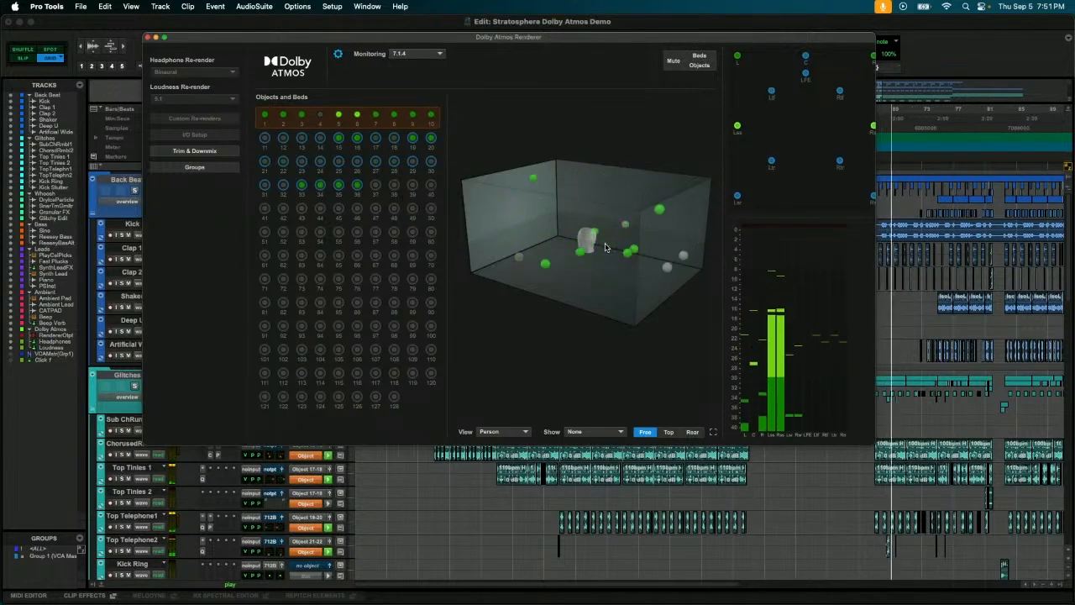
drag(605, 247, 578, 243)
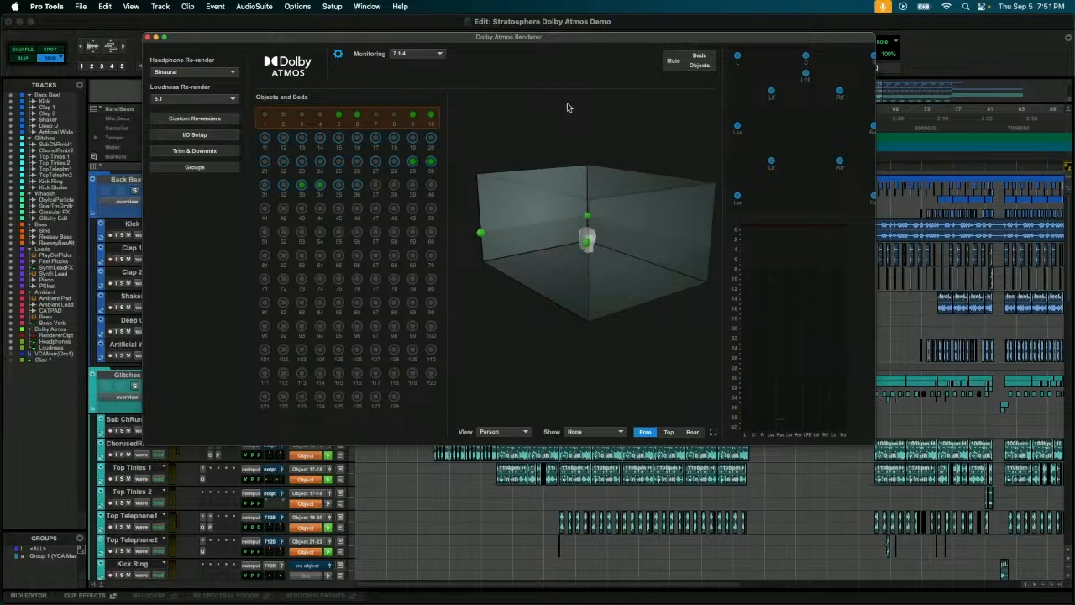
click(403, 54)
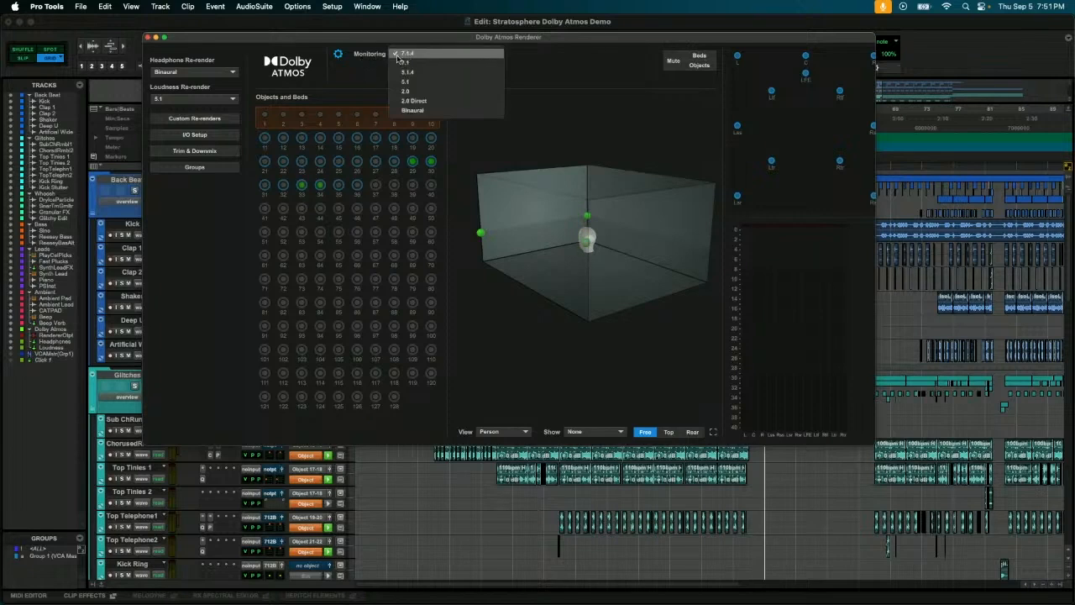
click(408, 55)
Review the Headphone and Loudness Re-render format options, keeping Binaural and 5.1 selected.
drag(288, 39, 434, 69)
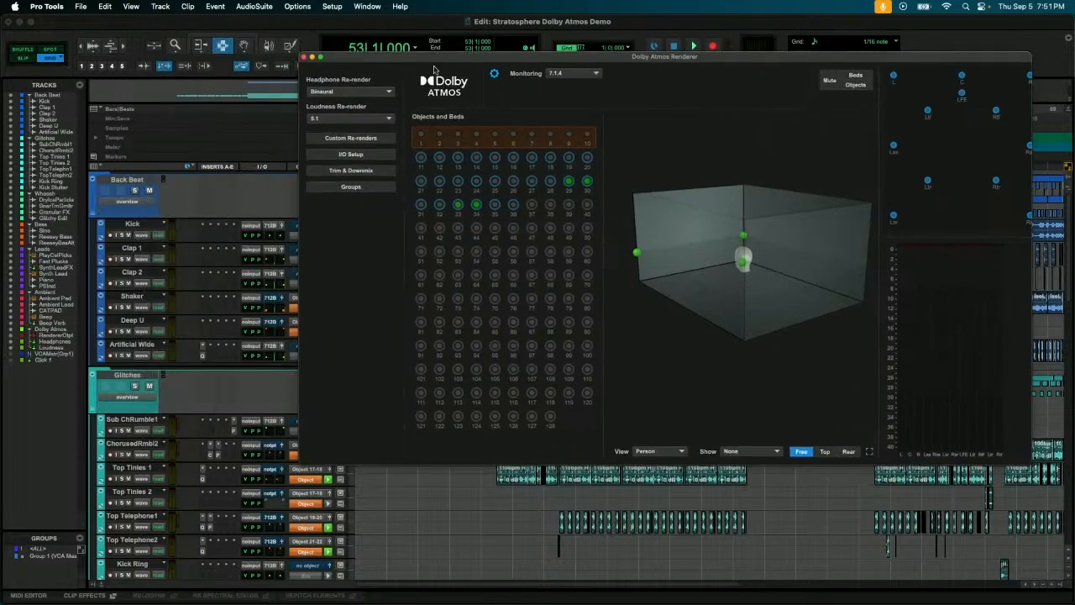
click(363, 92)
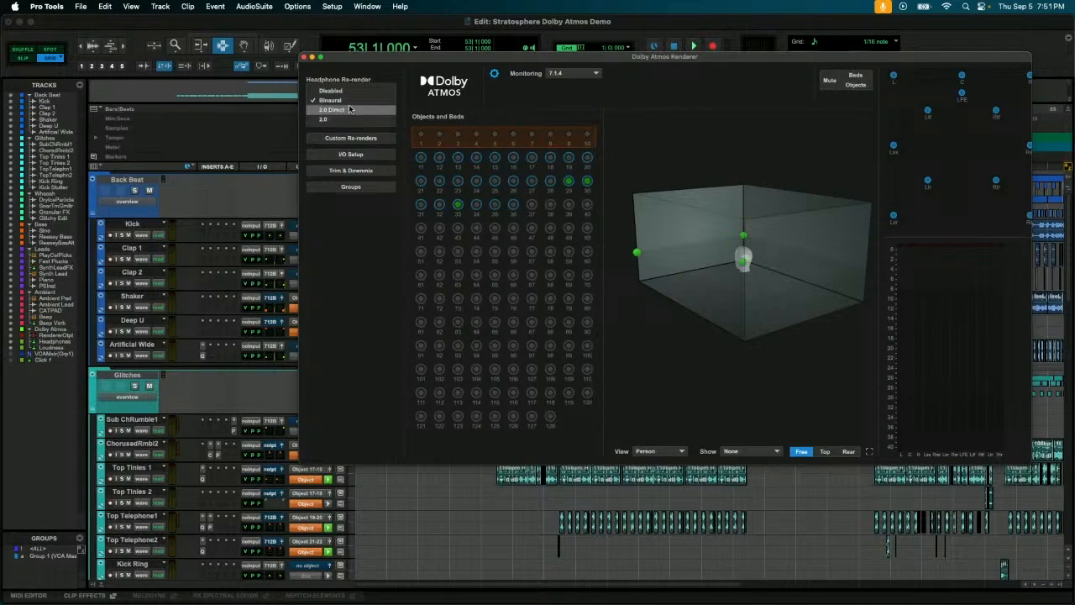
click(350, 101)
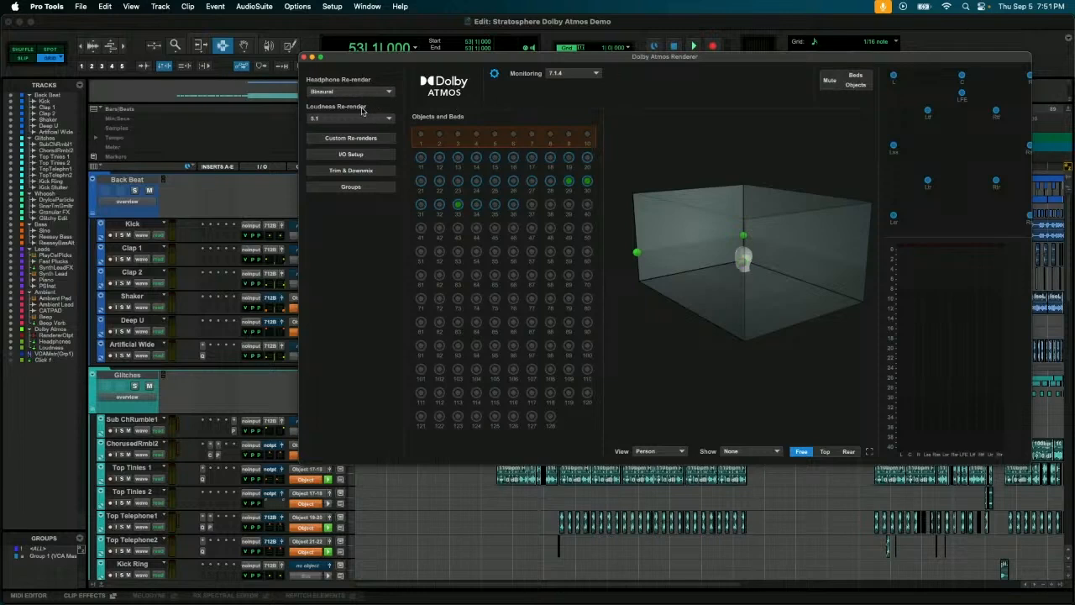
click(363, 117)
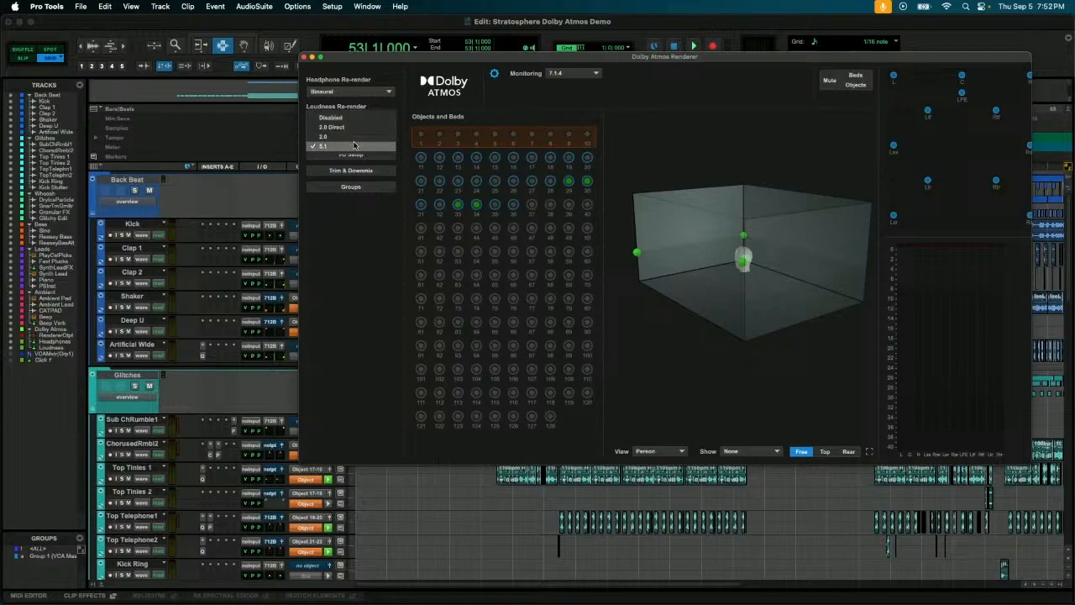
click(354, 146)
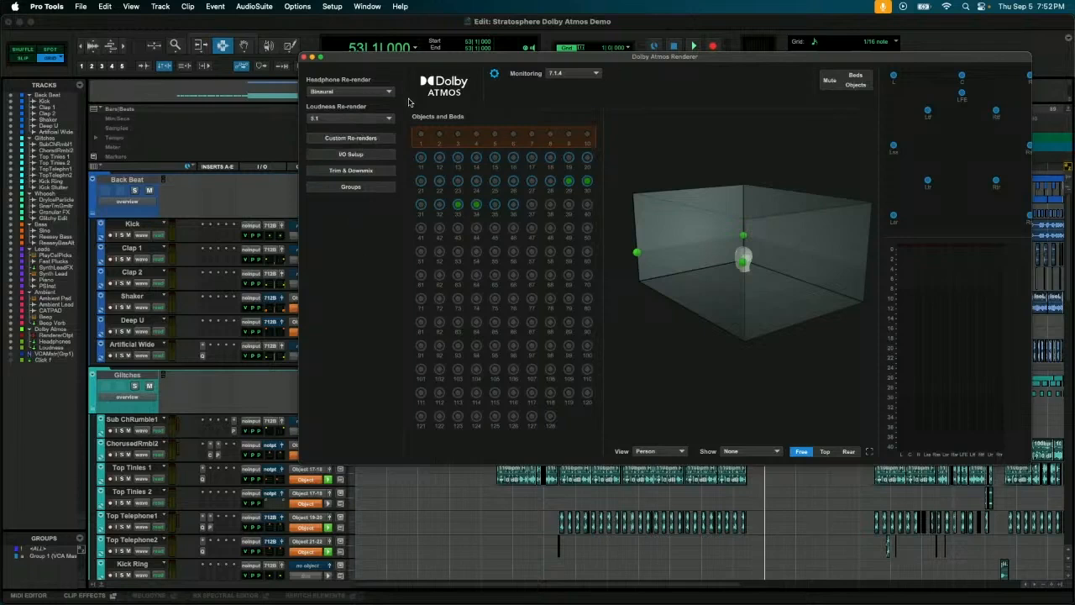
Uncover the Dolby Atmos folder's tracks beside the renderer window and increase the heights of the Headphones and Loudness tracks.
scroll(178, 322, down, 15)
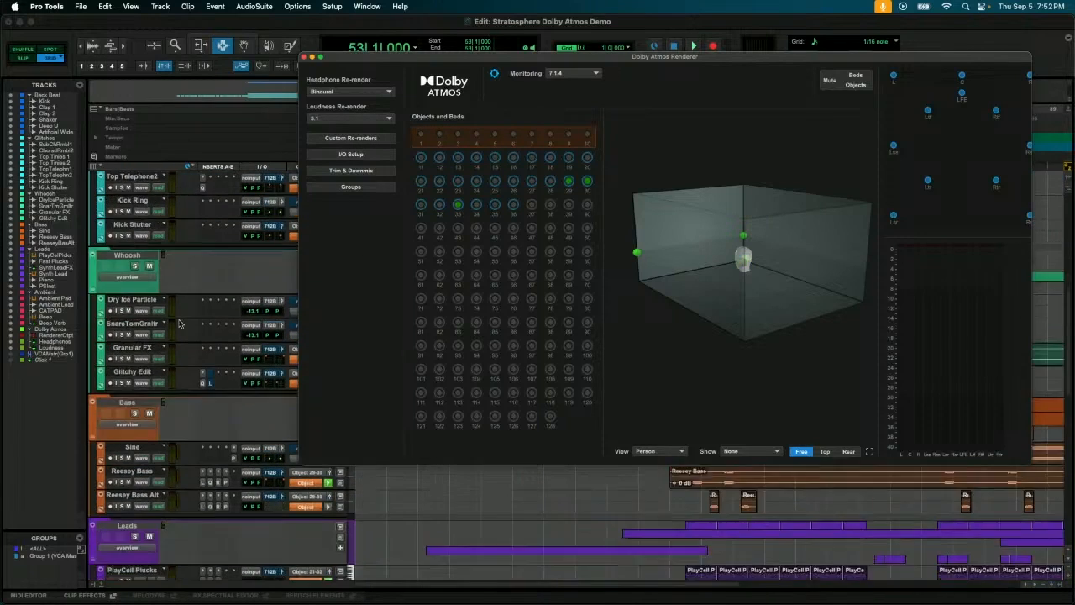
scroll(178, 320, down, 4)
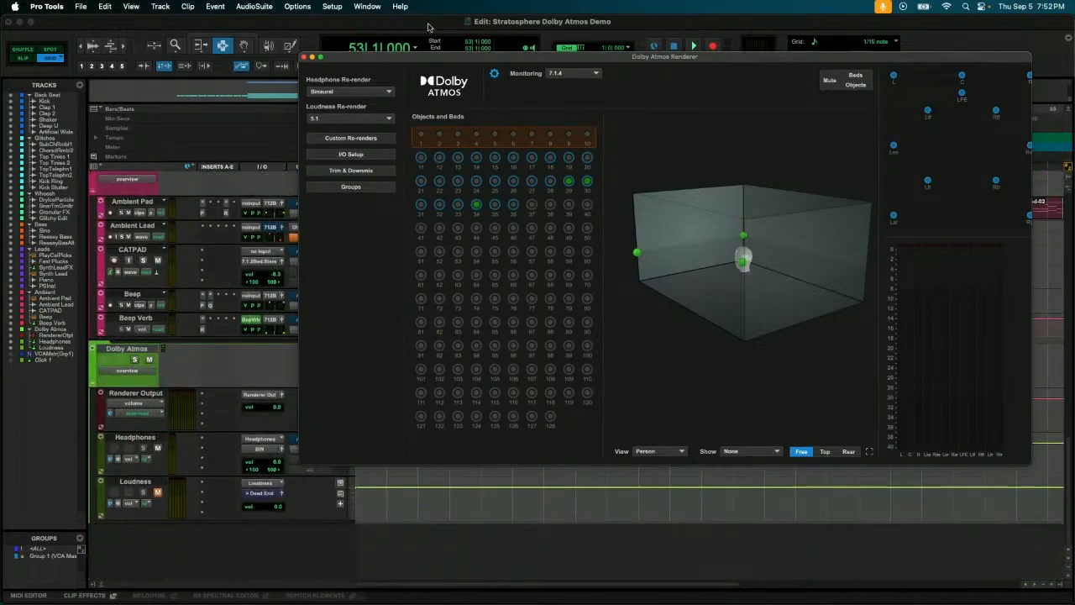
drag(434, 58, 531, 76)
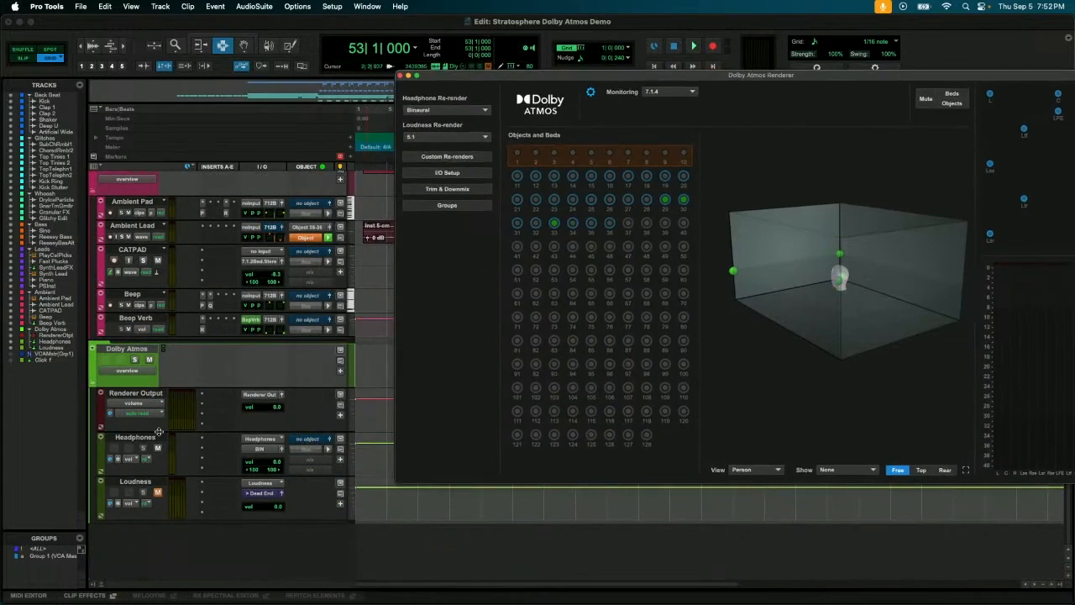
drag(150, 474, 153, 485)
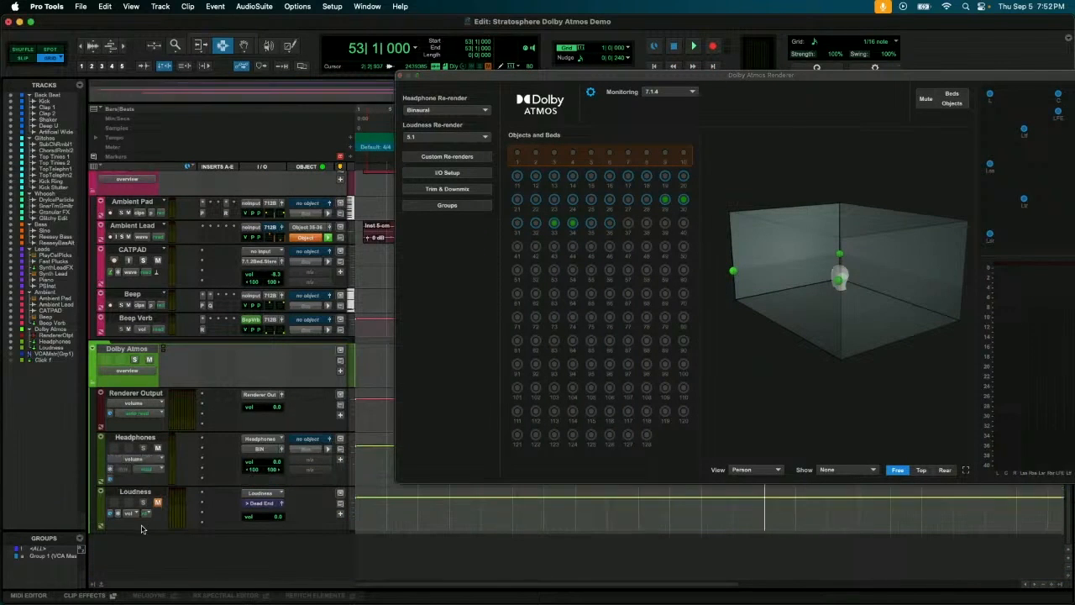
drag(142, 529, 143, 543)
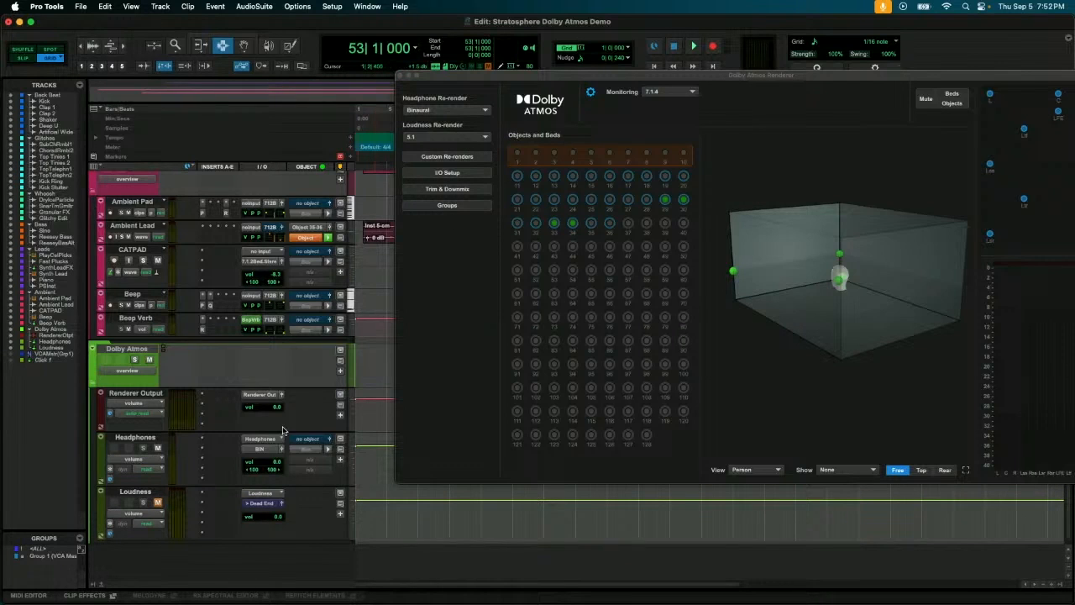
Check the Headphone Re-render options and the Headphones track's output choices, leaving Binaural and BIN assigned.
click(481, 111)
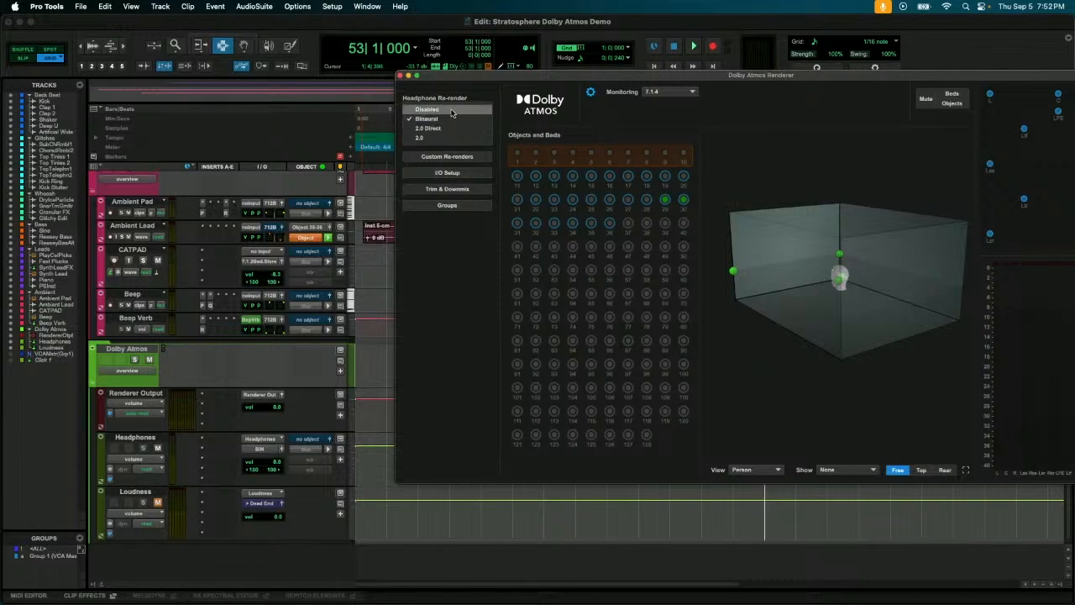
click(424, 376)
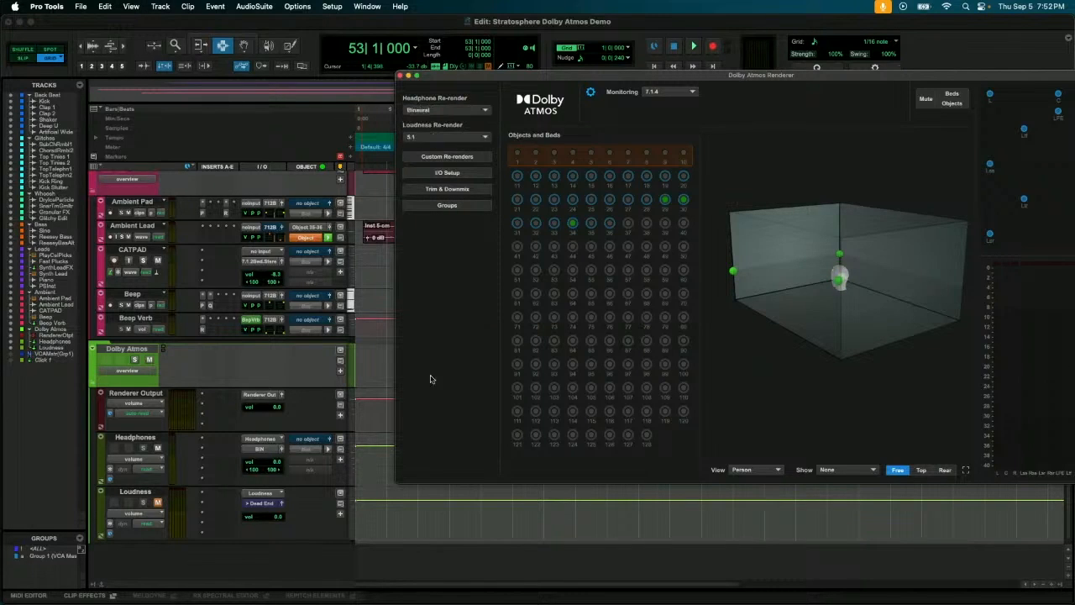
click(260, 448)
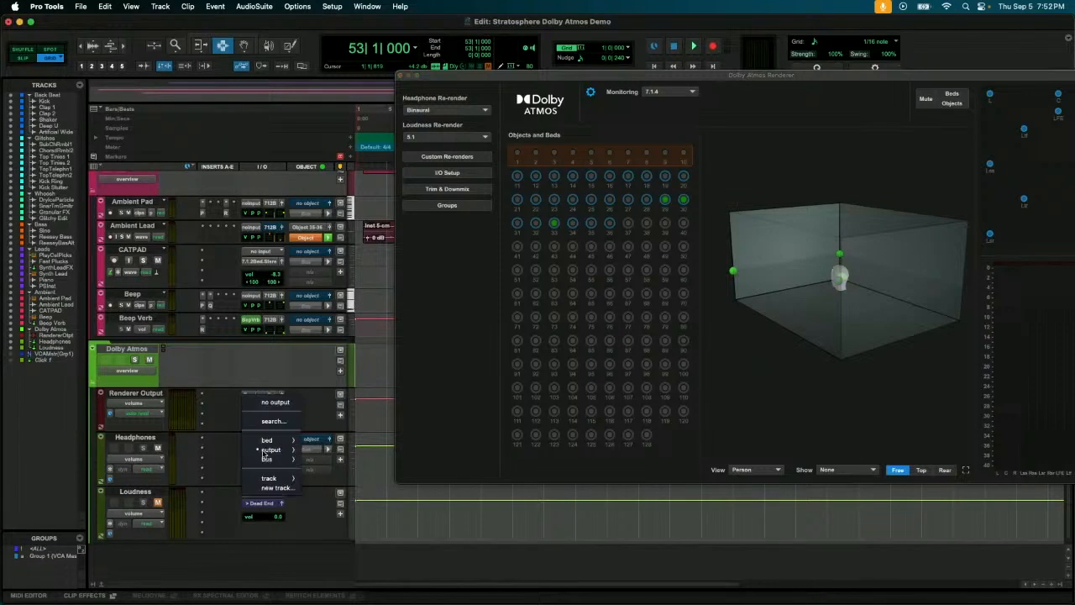
mouse_move(270, 450)
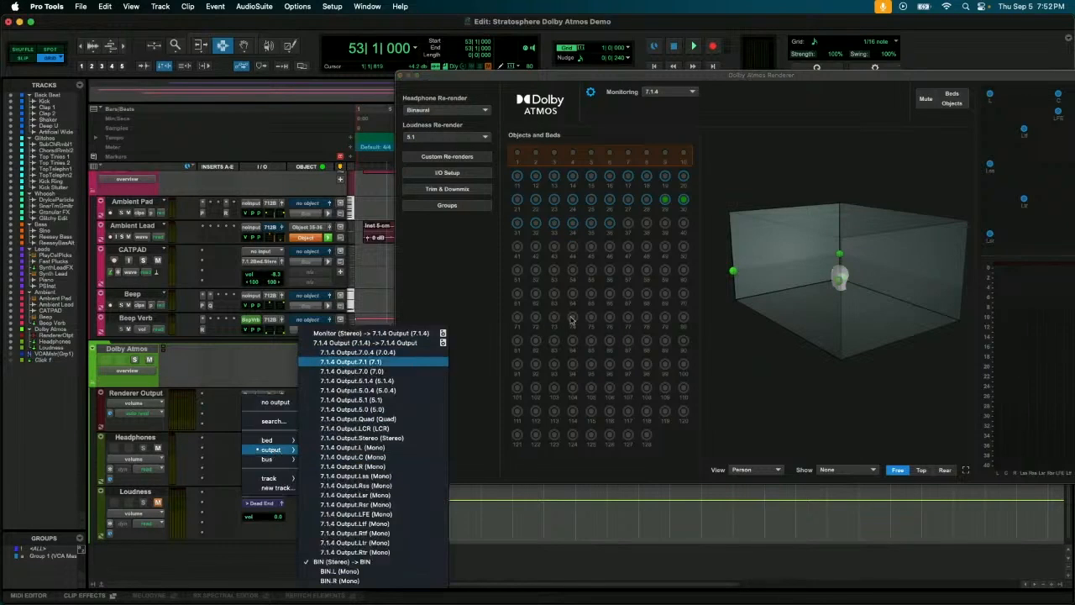
click(733, 146)
Open the renderer's I/O Setup, examine the BIN output path's channel assignment, and cancel the dialog.
click(307, 5)
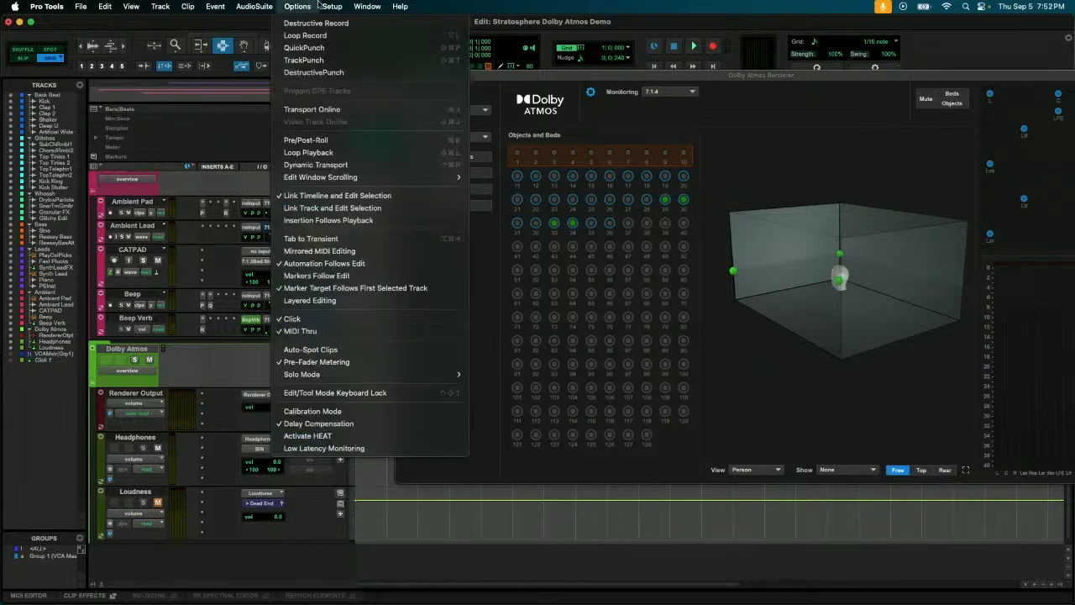
click(621, 128)
click(459, 173)
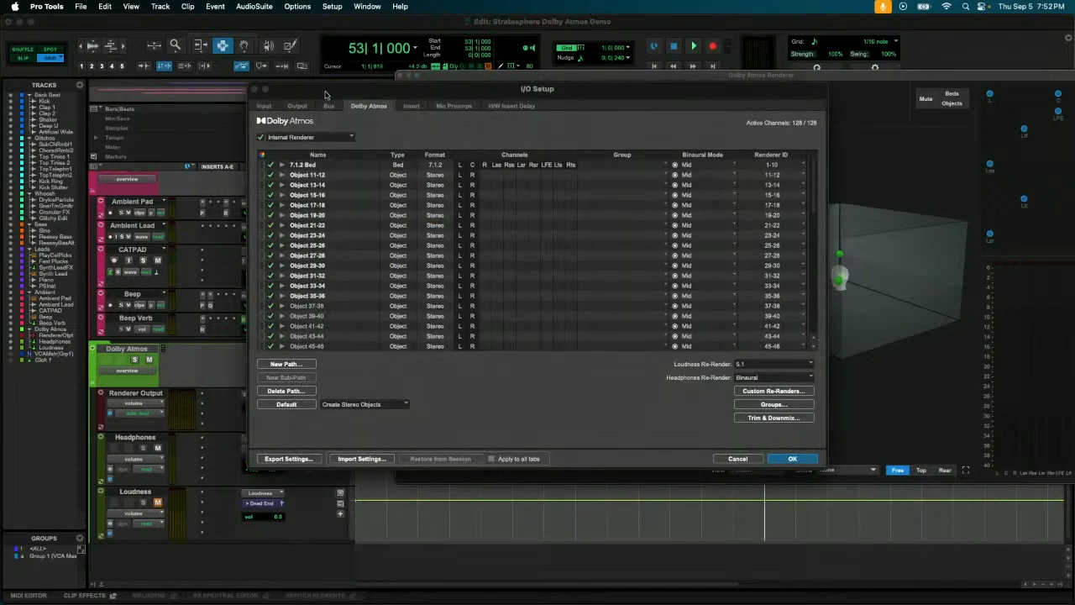
click(298, 107)
click(311, 165)
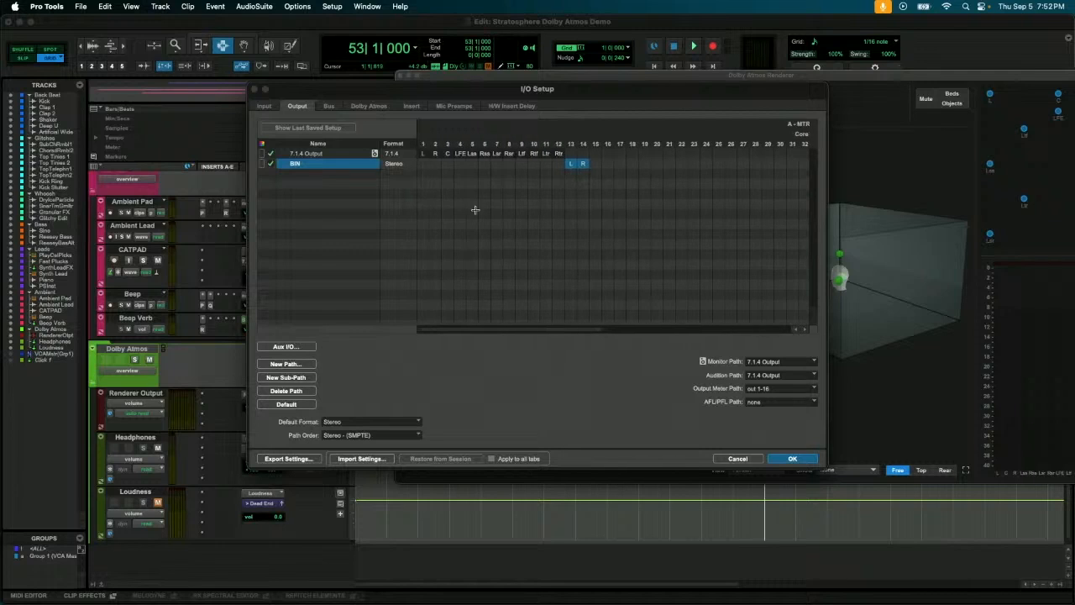
click(340, 6)
click(715, 424)
click(738, 458)
Review the available devices in the Playback Engine settings, keep MTRX Studio, and close the dialog.
click(332, 6)
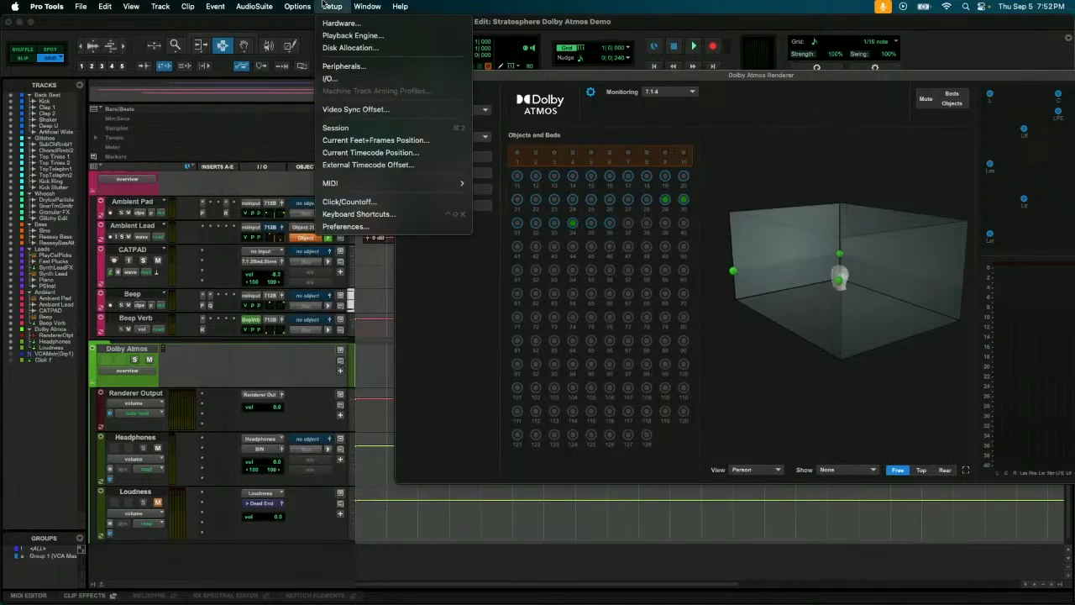
click(337, 37)
click(537, 145)
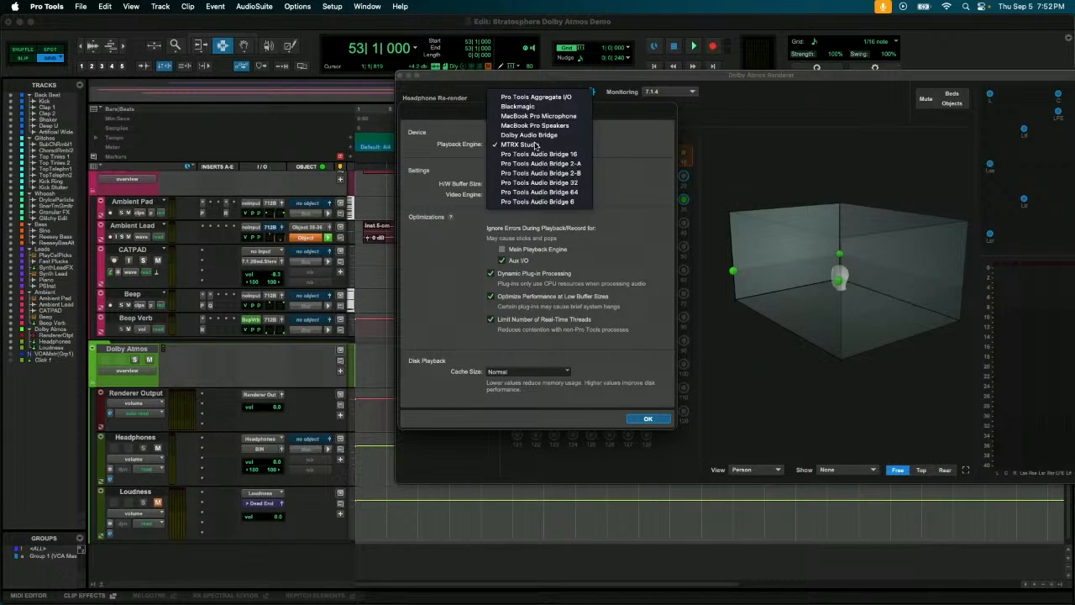
click(624, 154)
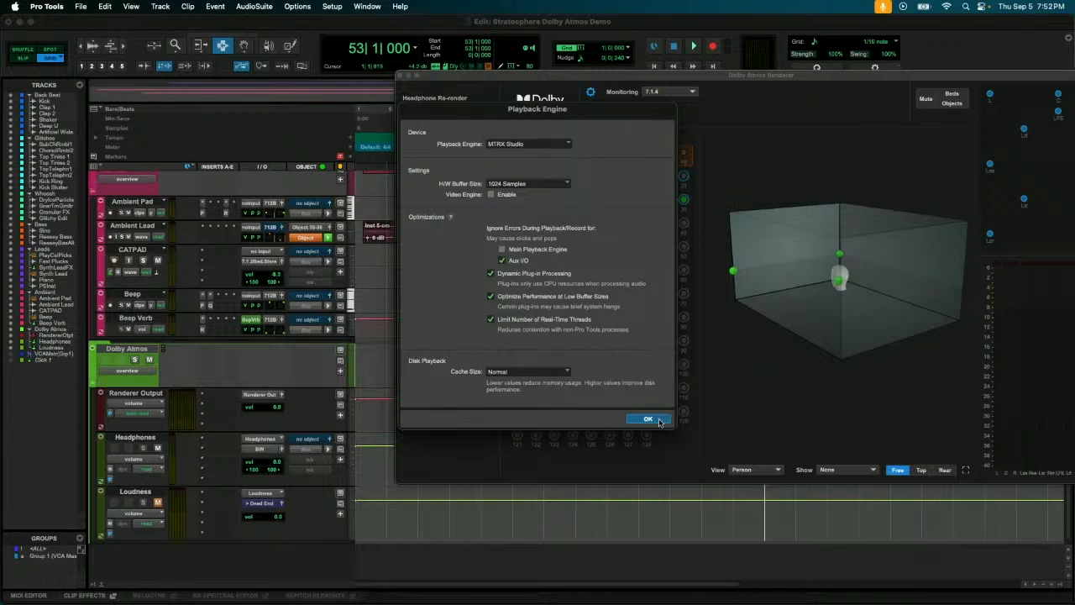
key(Return)
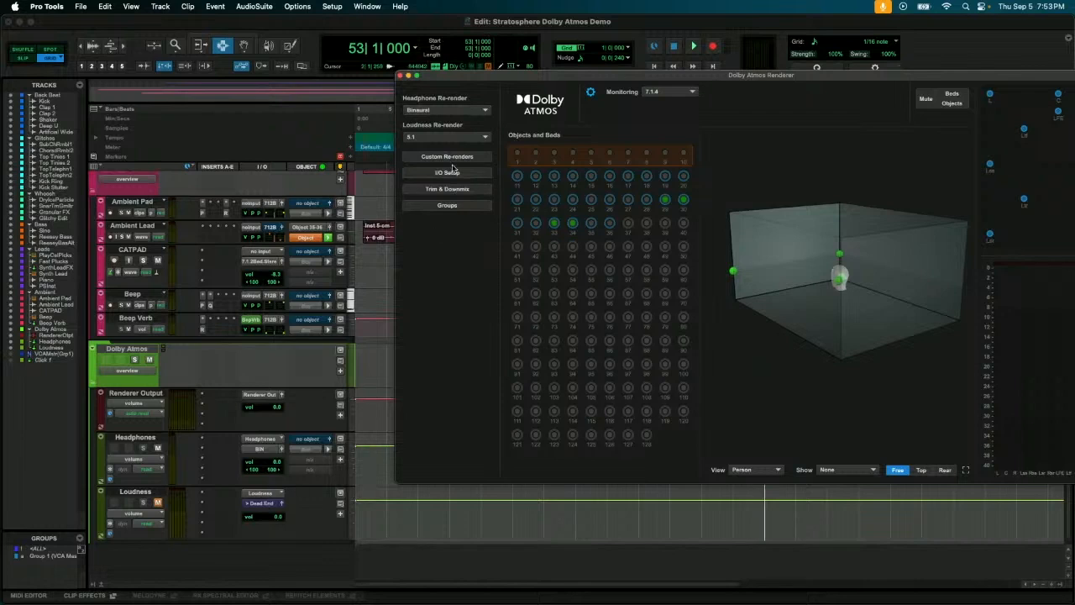
Play briefly from bar 53 to check signal on the Renderer Output, Headphones and Loudness tracks, keeping Loudness Re-render at 5.1.
click(464, 137)
click(473, 327)
key(space)
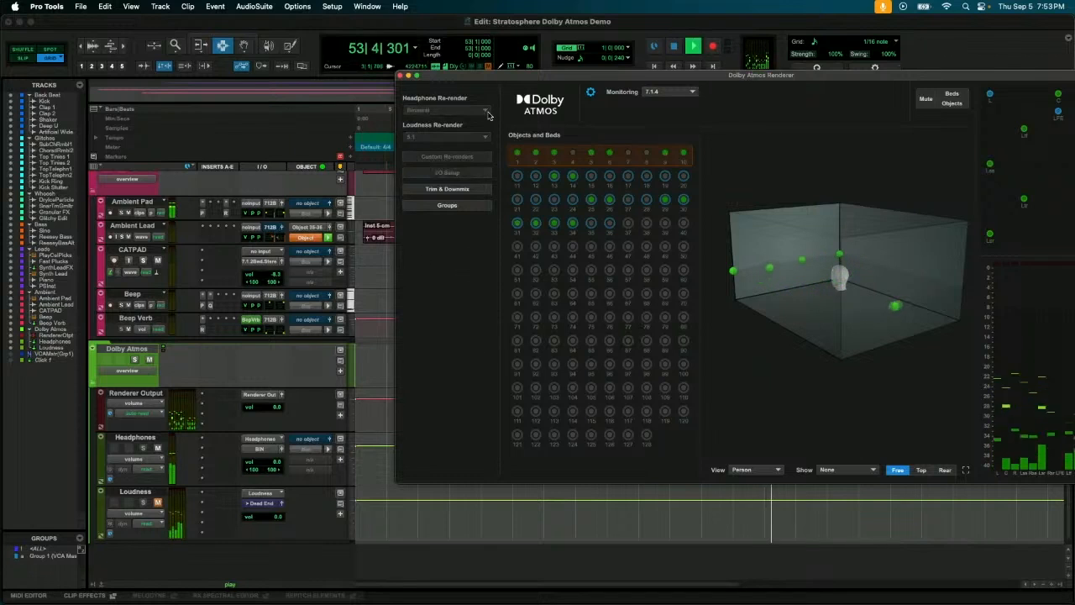
key(space)
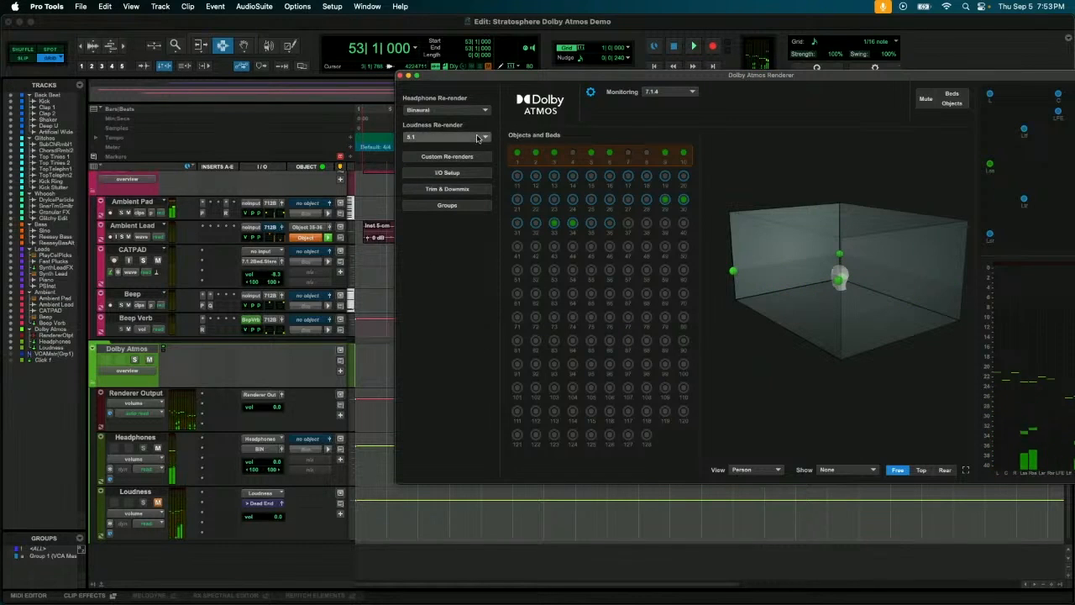
Set the Loudness Re-render to 2.0 Direct and play briefly to check the Loudness track's metering.
click(474, 137)
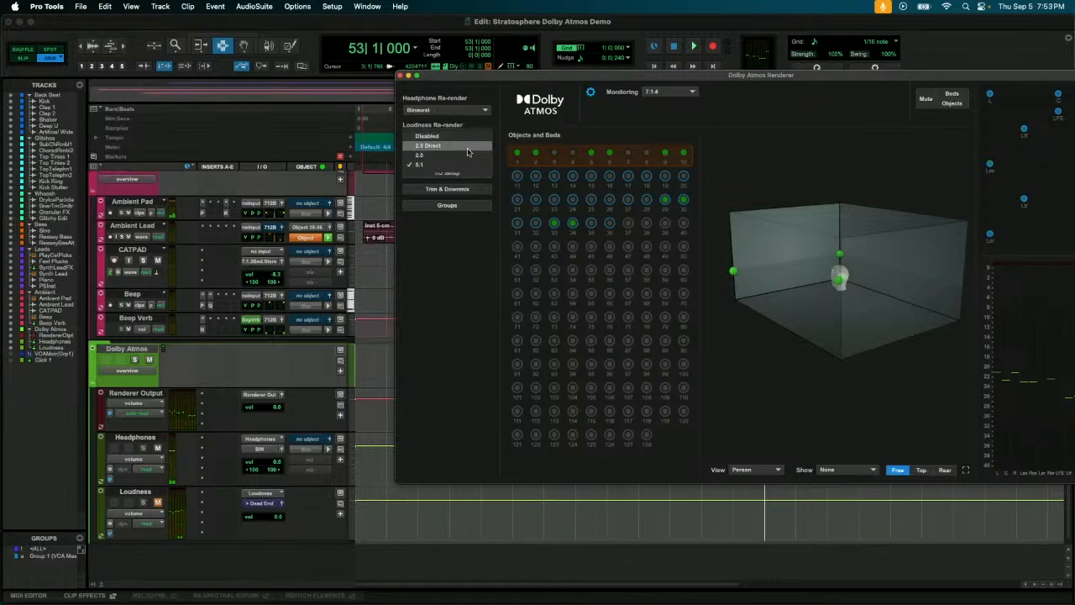
click(467, 147)
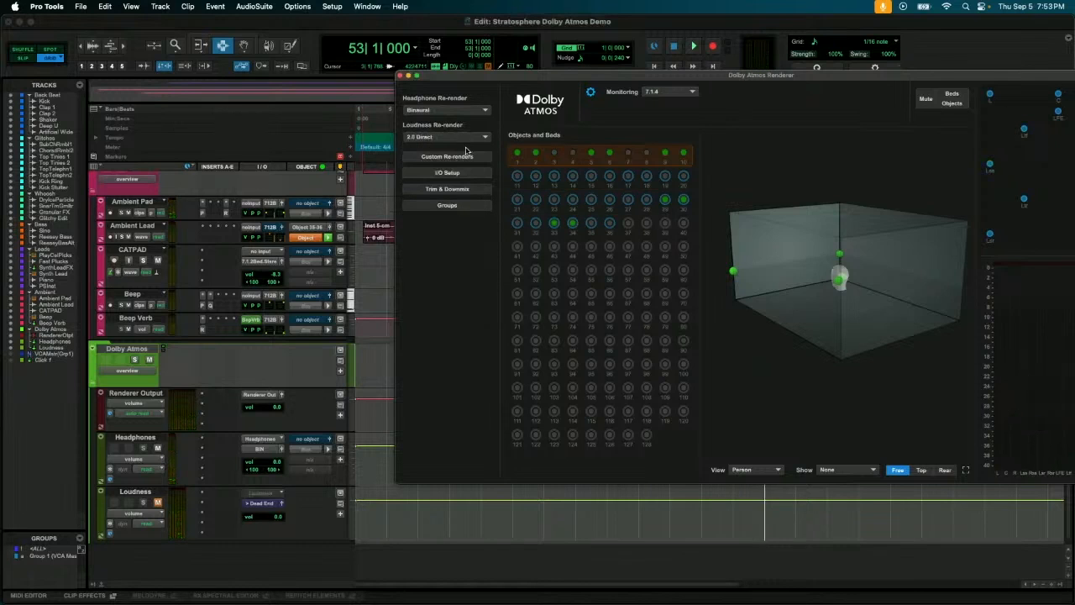
key(space)
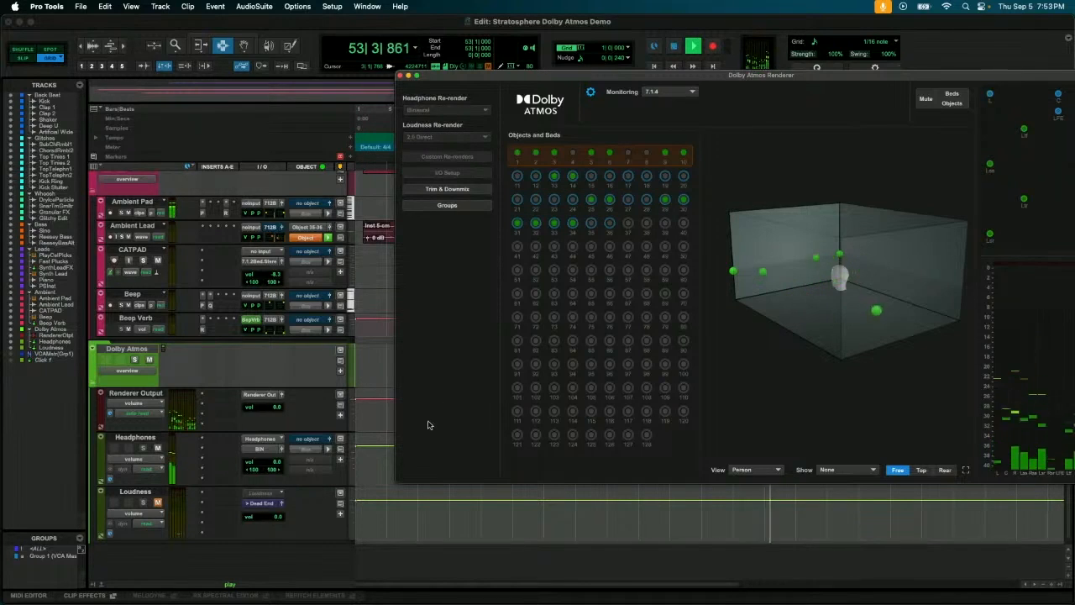
key(space)
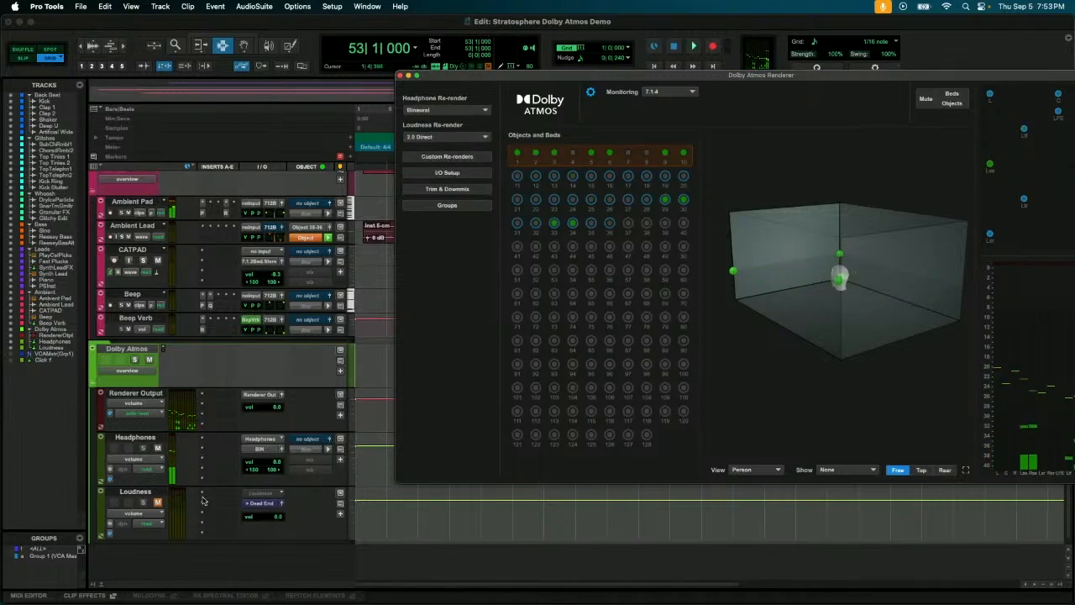
Set the Loudness Re-render back to 5.1.
click(470, 140)
click(462, 167)
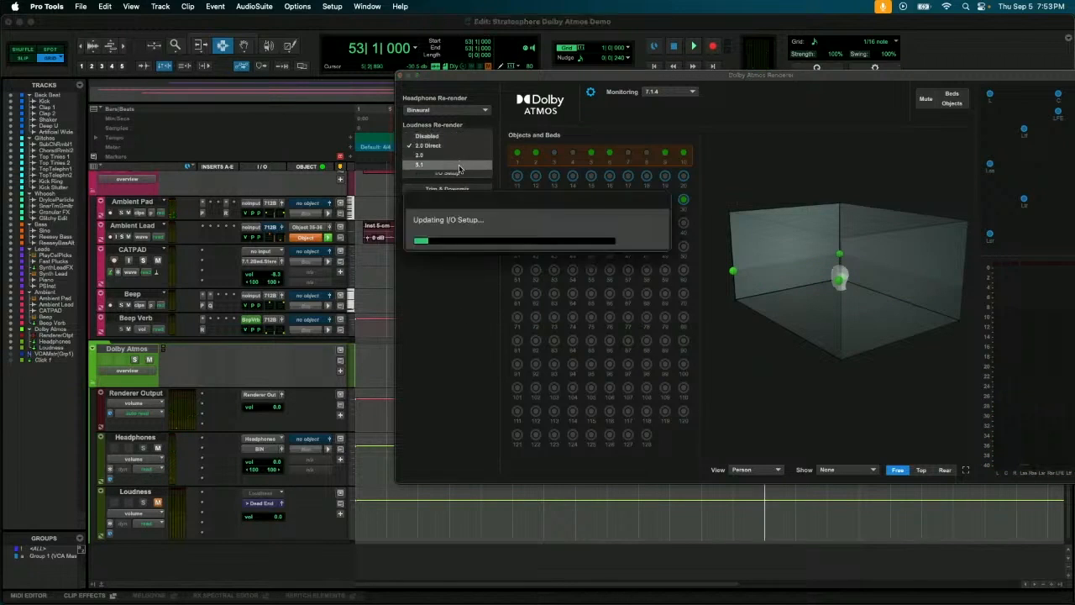
Set the Loudness track's input to the Loudness re-render and play briefly to check its metering.
click(257, 494)
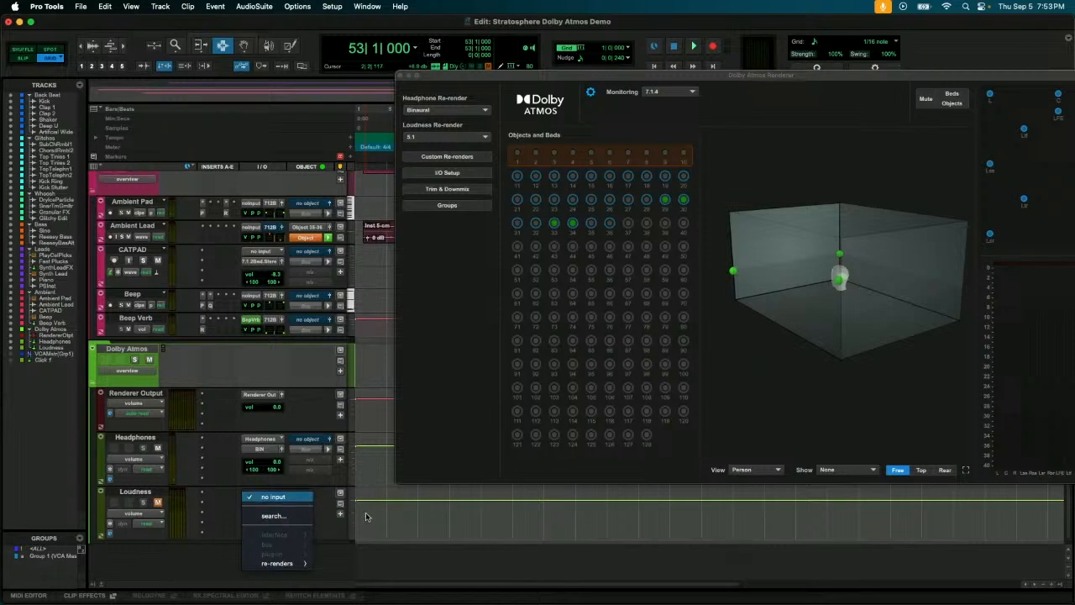
mouse_move(287, 564)
click(357, 581)
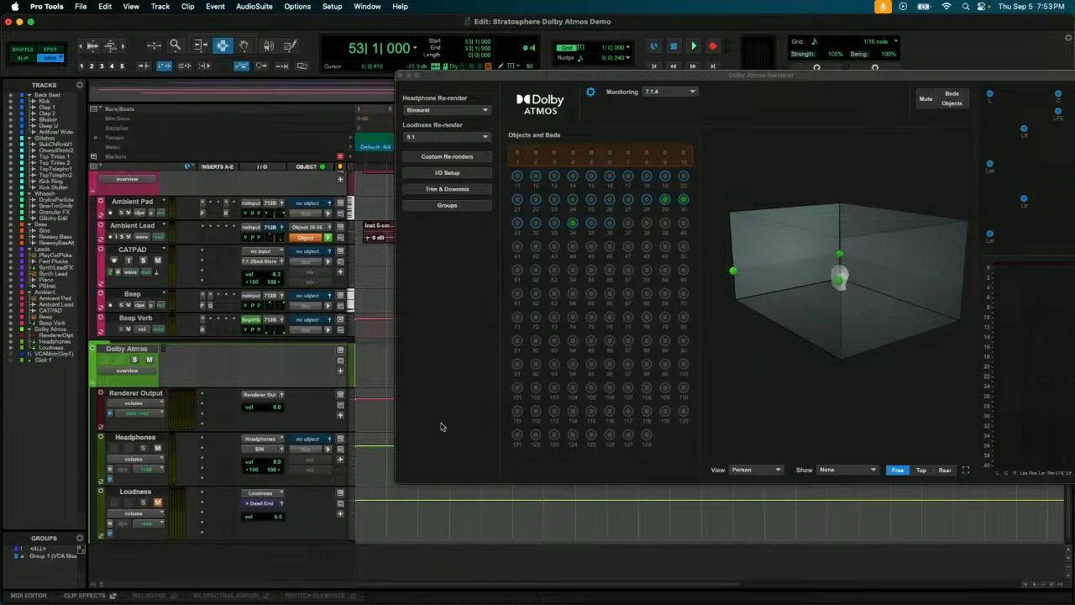
key(space)
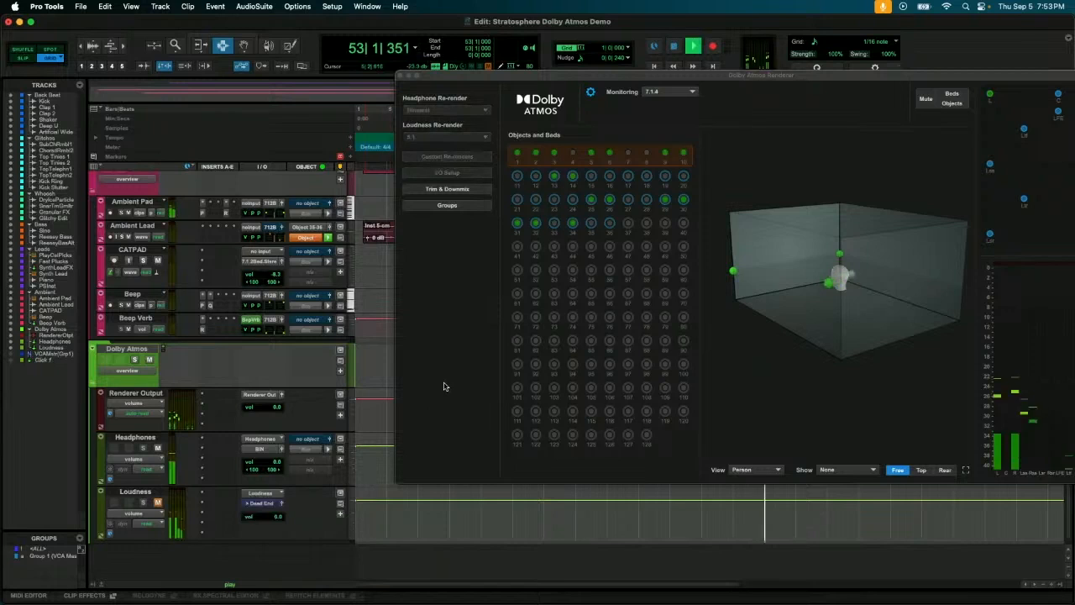
key(space)
Look through the multichannel plug-ins offered for the Loudness track's insert without adding one.
click(226, 499)
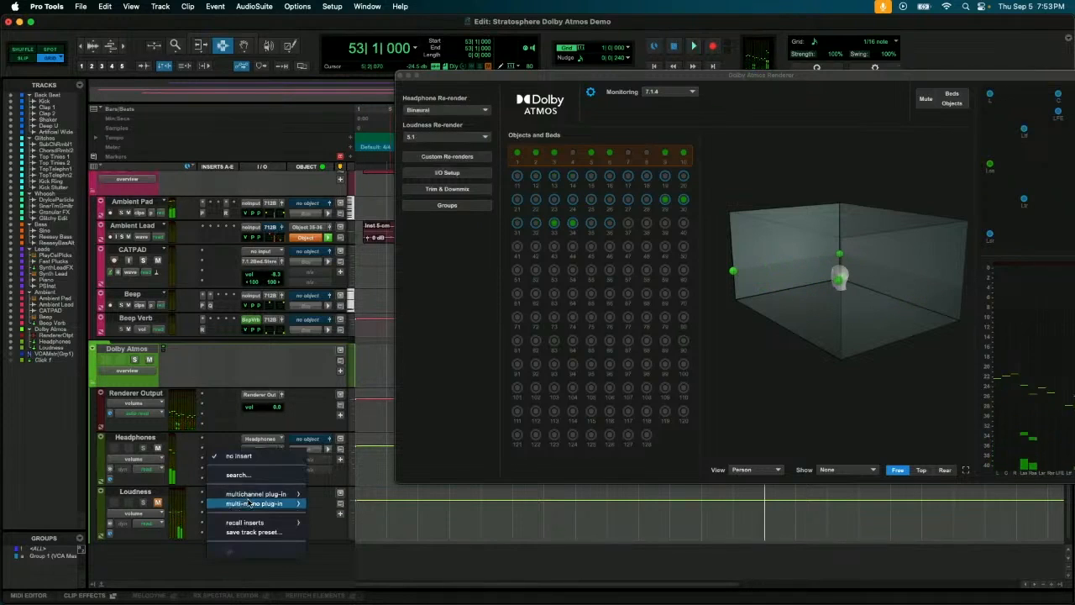
mouse_move(249, 498)
click(404, 440)
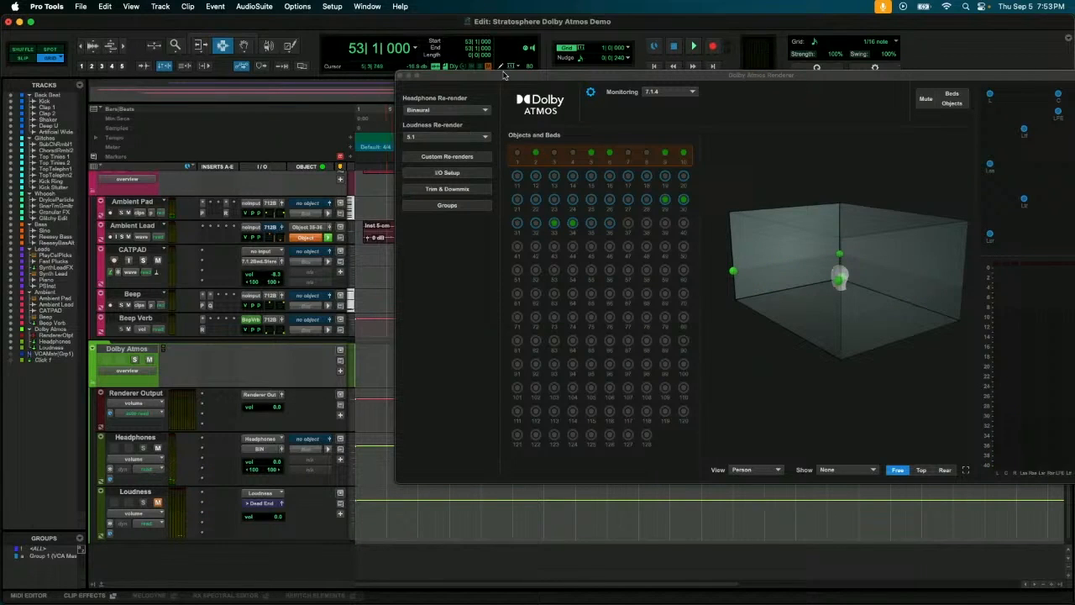
Review the current session's Trim & Downmix settings, confirm them, and inspect the Custom Re-renders dialog without adding a re-render.
drag(503, 75, 408, 77)
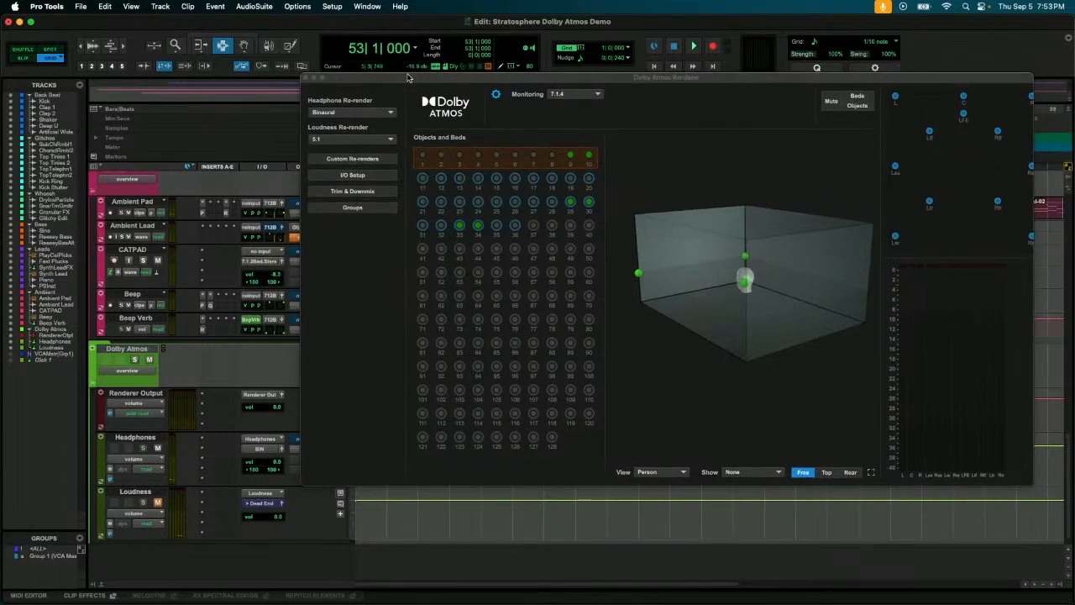
click(367, 200)
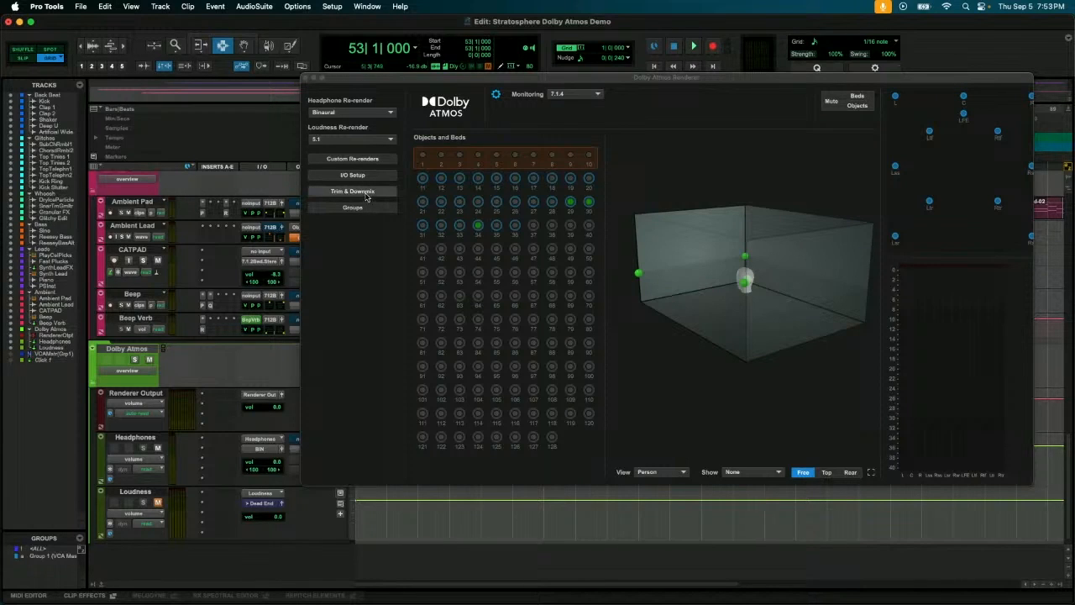
drag(474, 150, 390, 149)
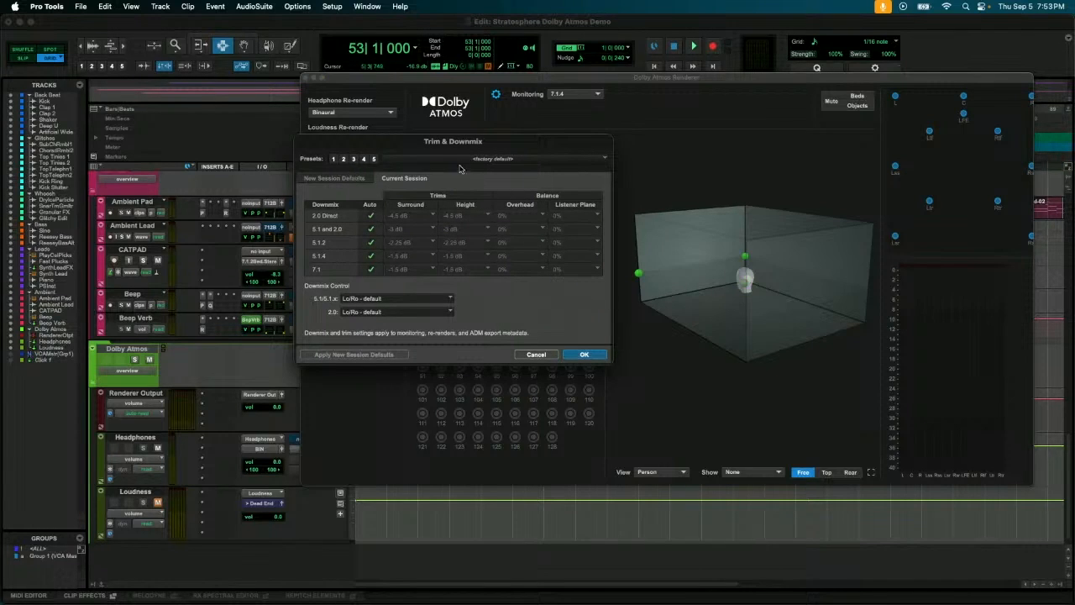
drag(470, 145, 571, 205)
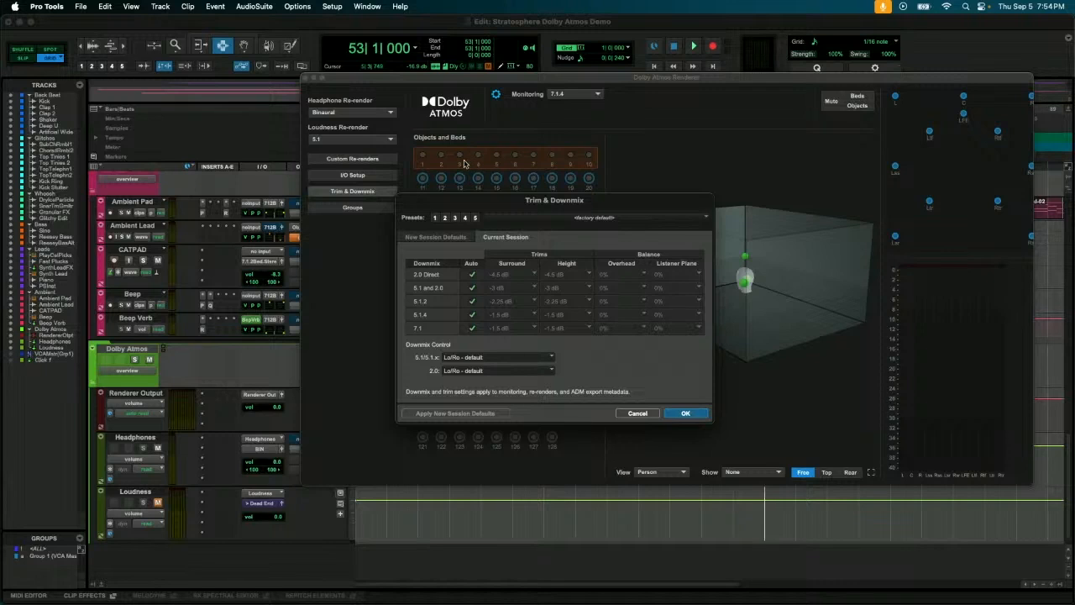
click(695, 413)
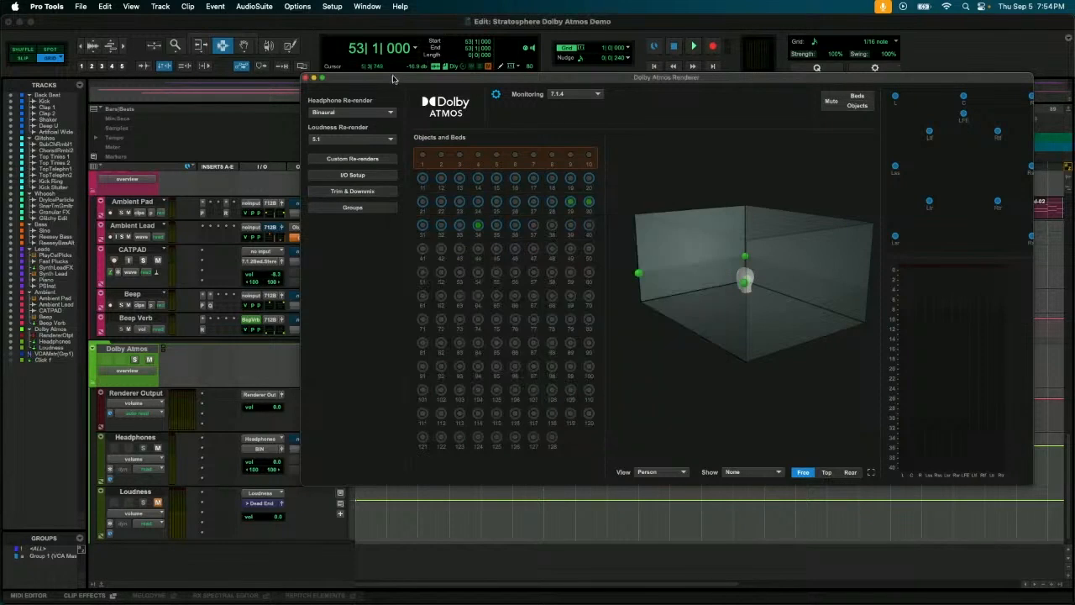
click(373, 159)
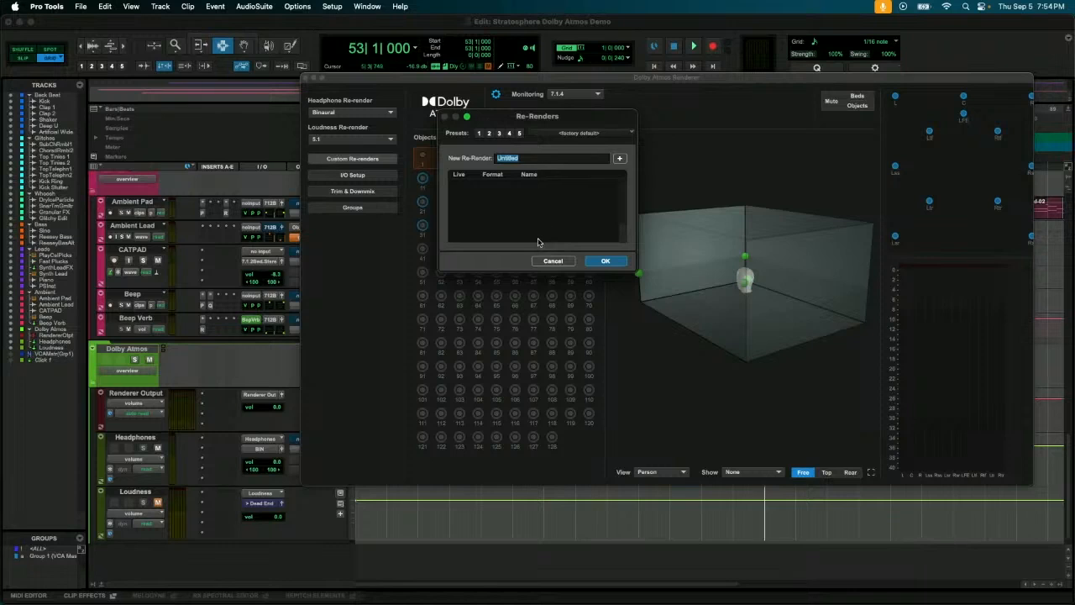
click(561, 261)
Open the bed/object group management and add groups named Drums, Winds and BGVox.
click(391, 208)
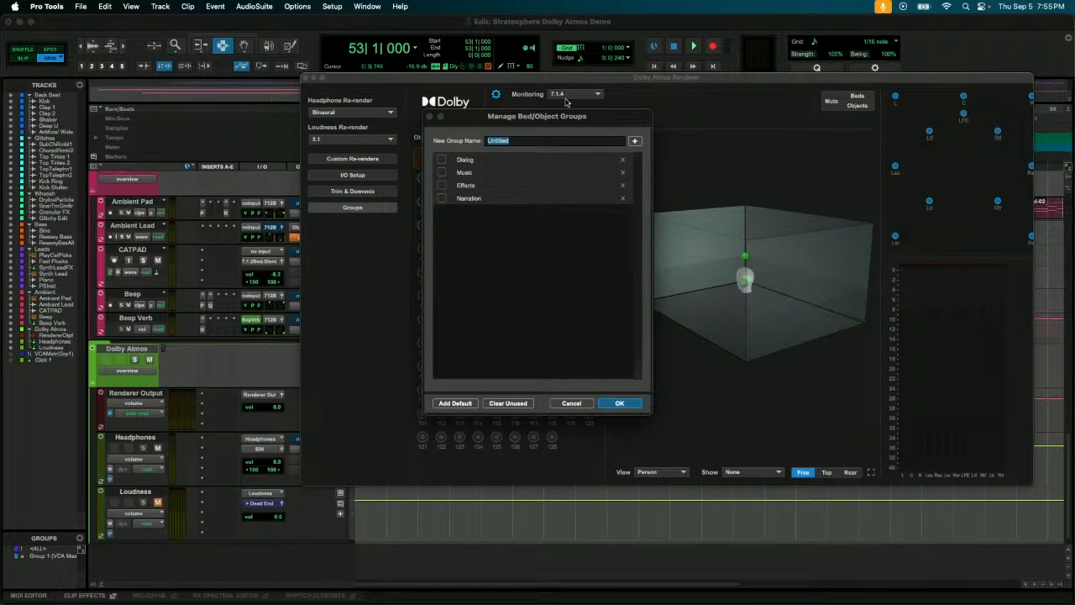
text(Drums)
key(Return)
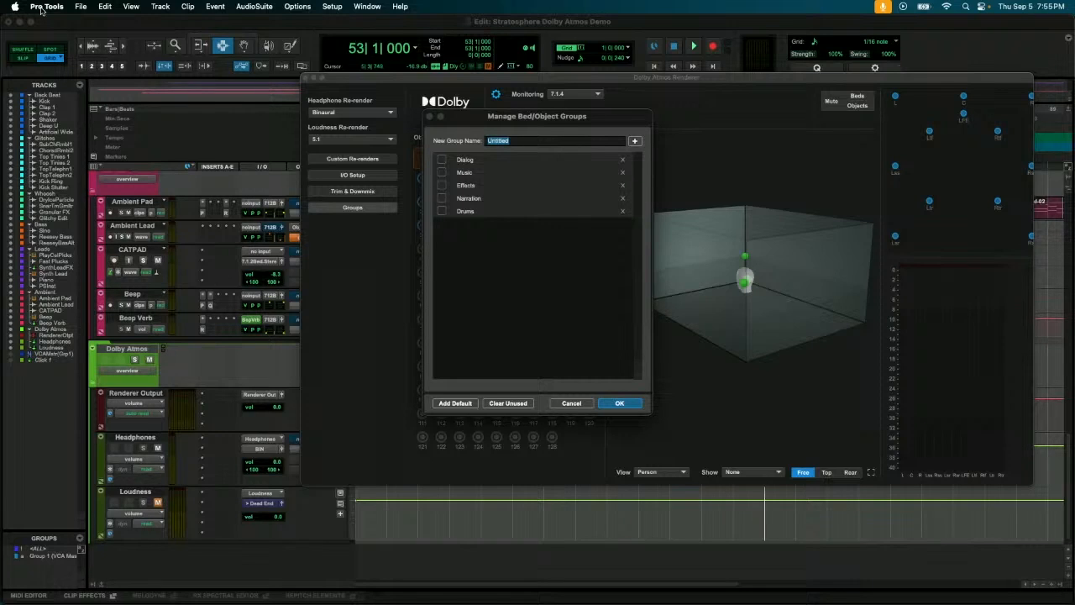
text(Winds)
key(Return)
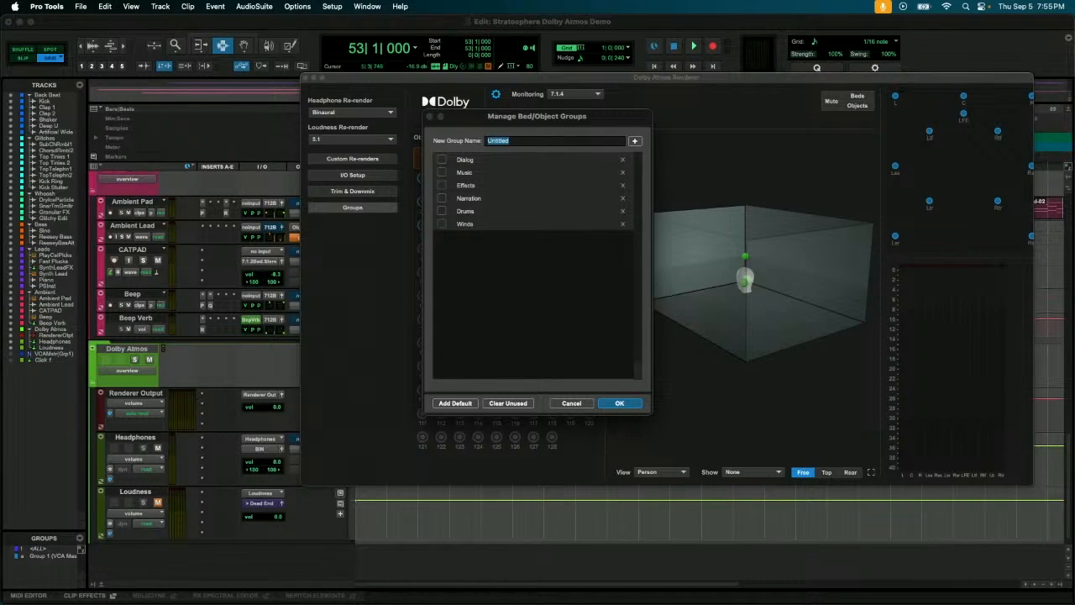
text(BGVox)
key(Return)
Add three more bed/object groups named LDvox, GTRs and SYNTHS.
text(LDVox)
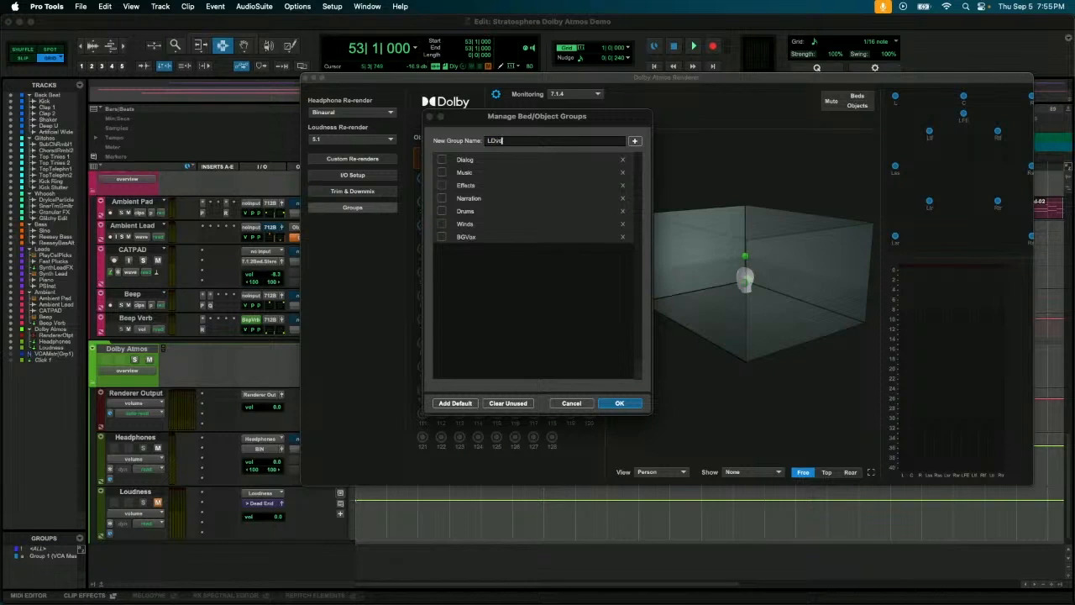
key(Return)
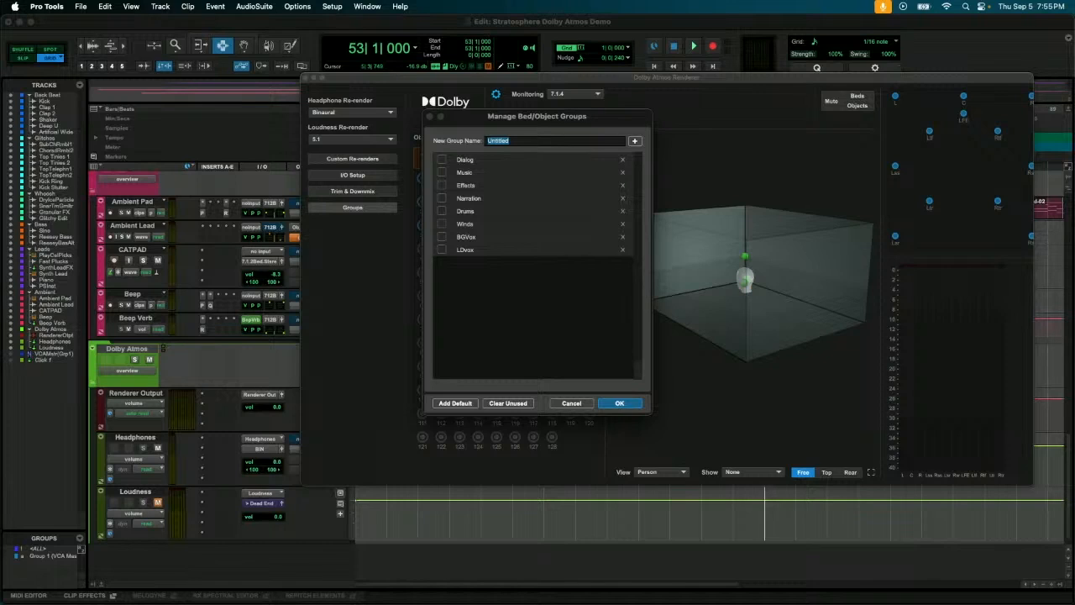
text(GTRs)
key(Return)
text(SY)
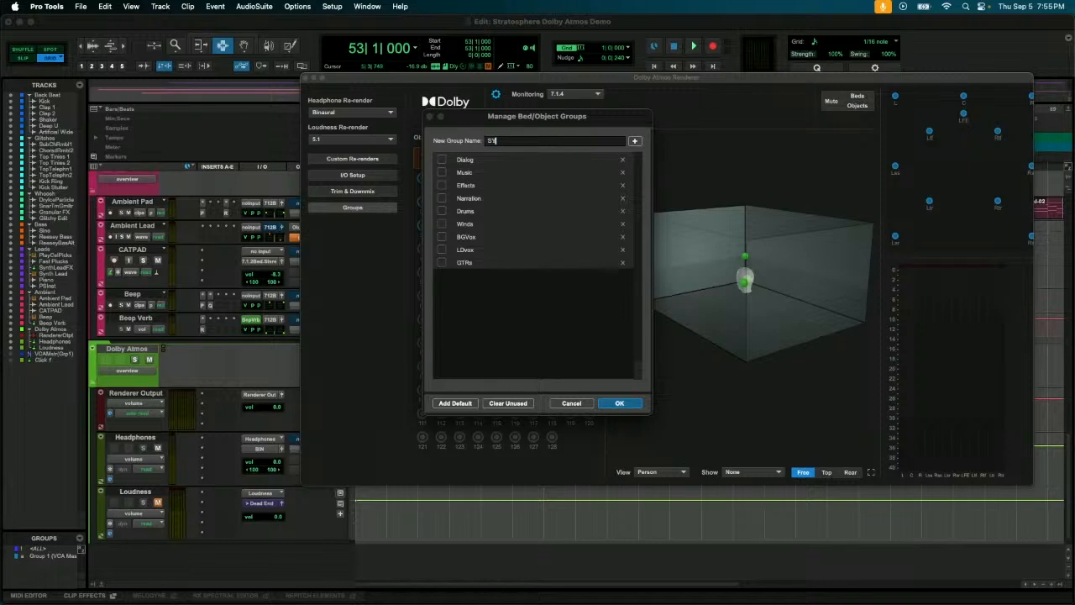
text(NTHS)
key(Return)
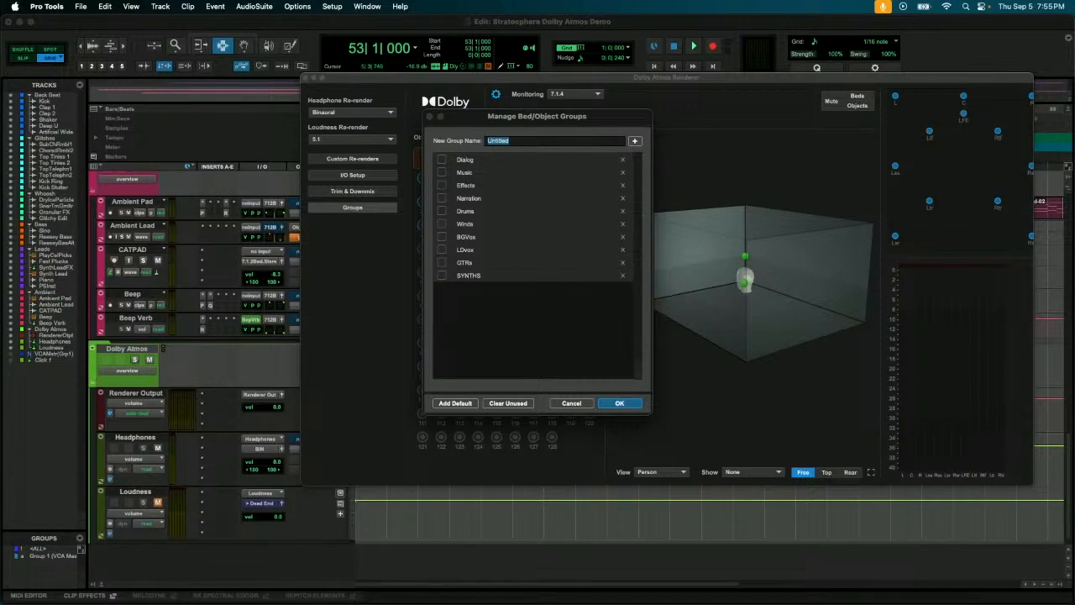
Color the SYNTHS group orange, GTRs magenta, BGVox blue and Drums dark yellow, and confirm the group changes.
click(443, 277)
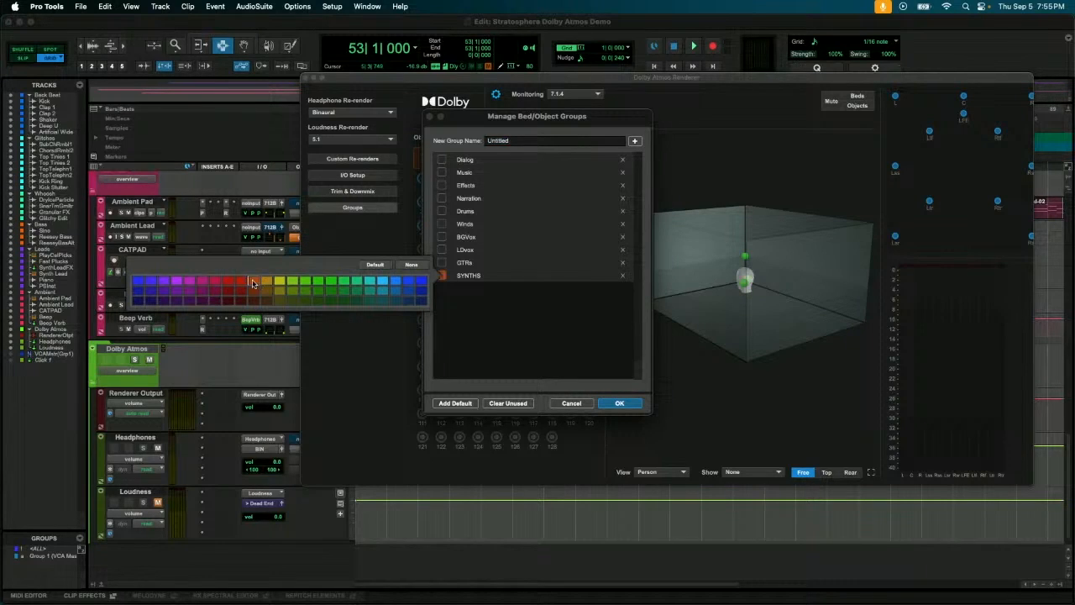
click(454, 263)
click(442, 263)
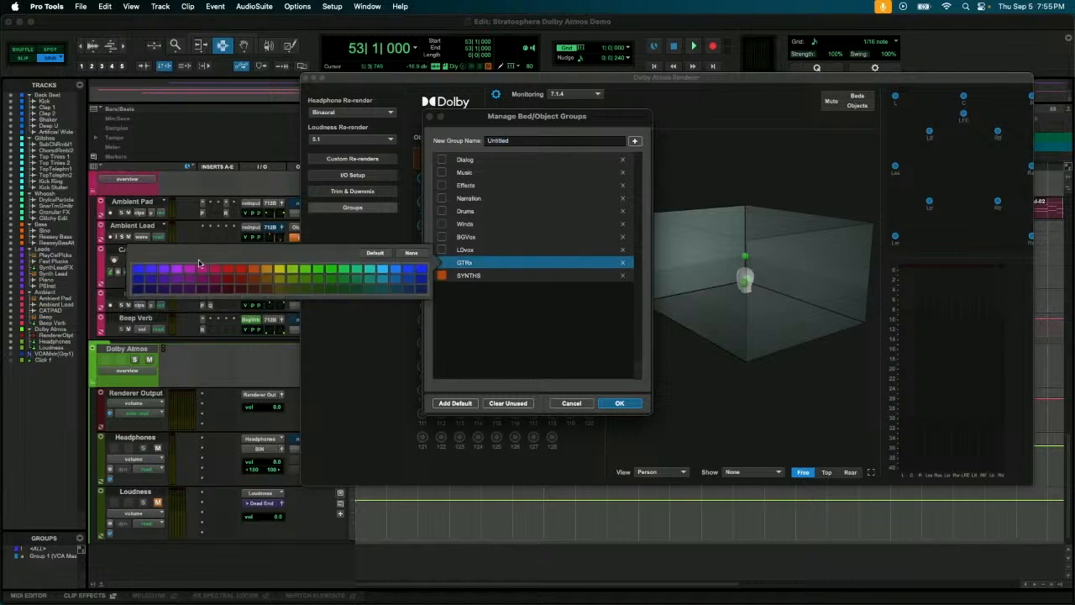
click(202, 280)
click(441, 237)
click(149, 246)
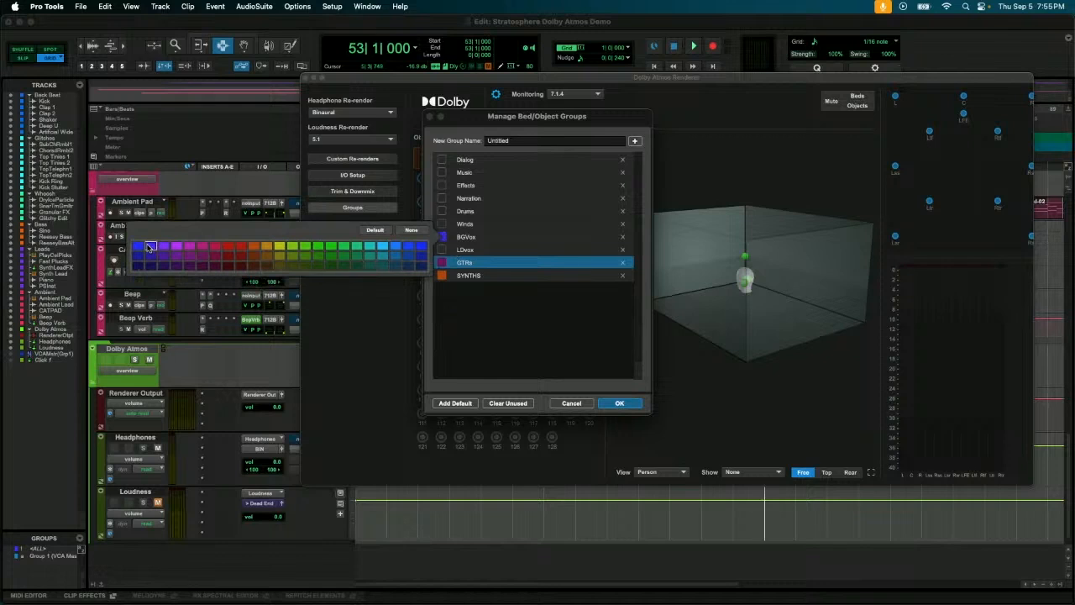
click(458, 224)
click(442, 217)
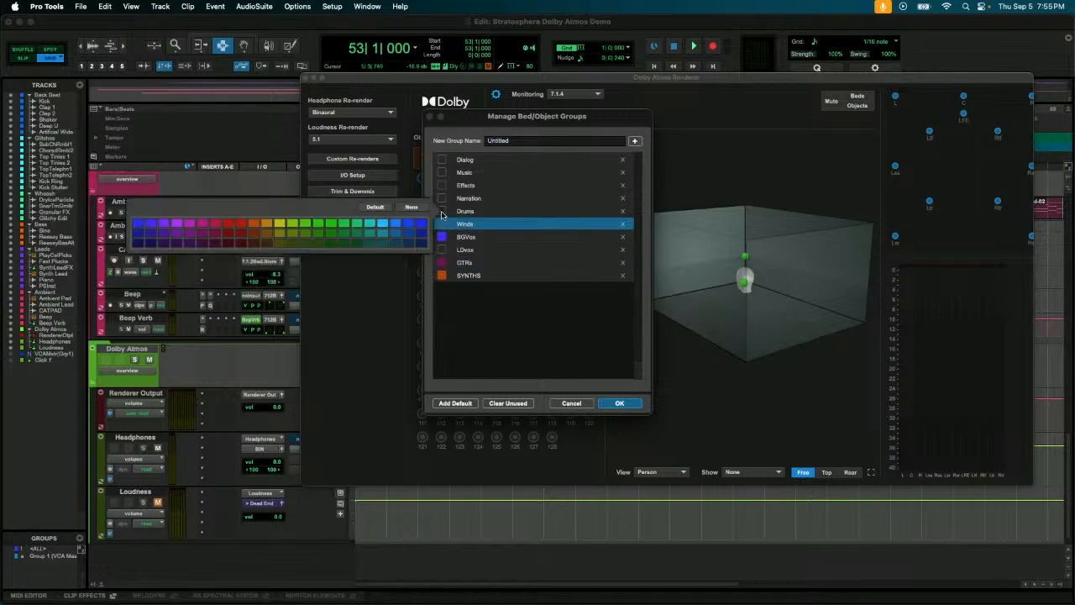
click(559, 331)
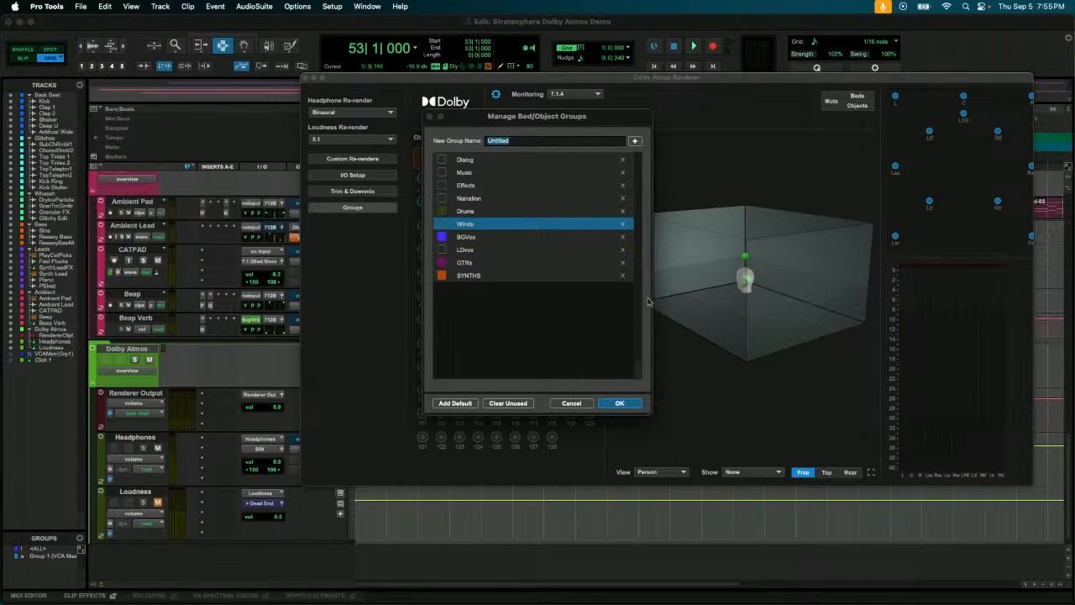
click(620, 403)
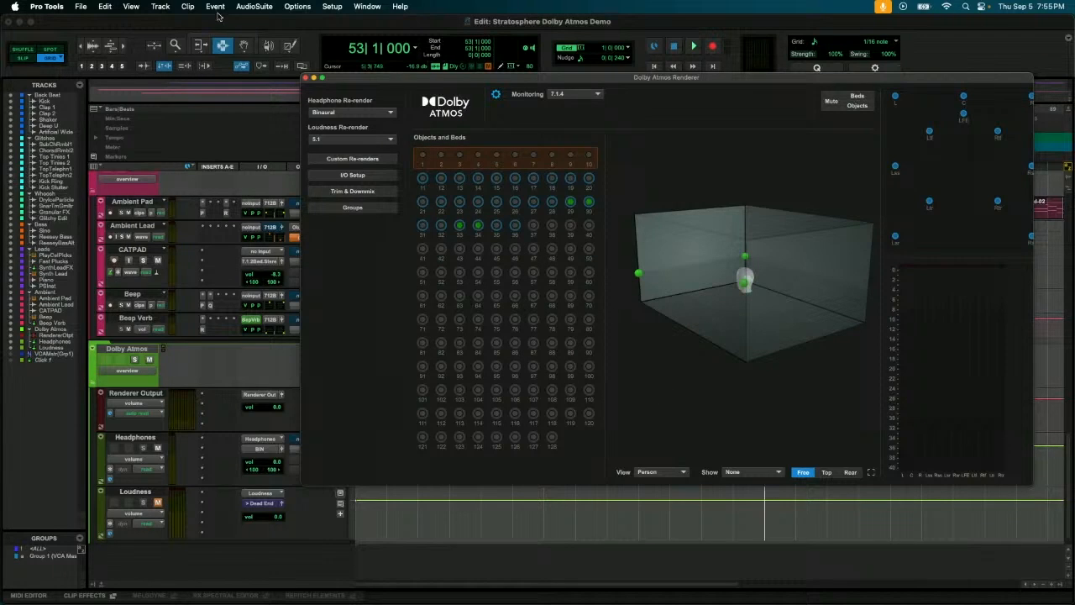
Switch to the Mix window and close the Dolby Atmos Renderer window.
key(super+equal)
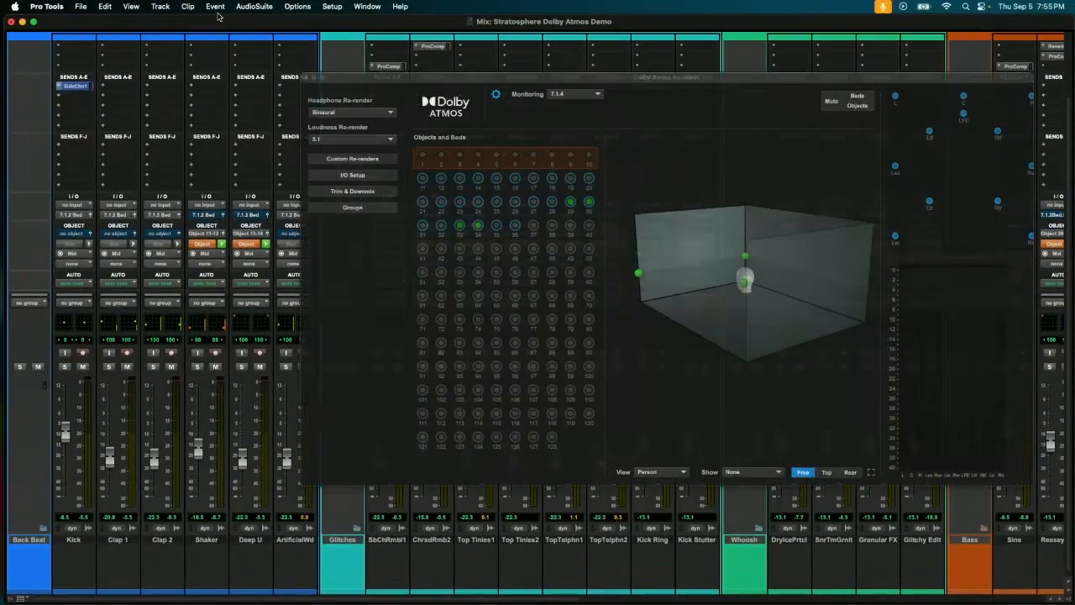
drag(372, 85, 367, 36)
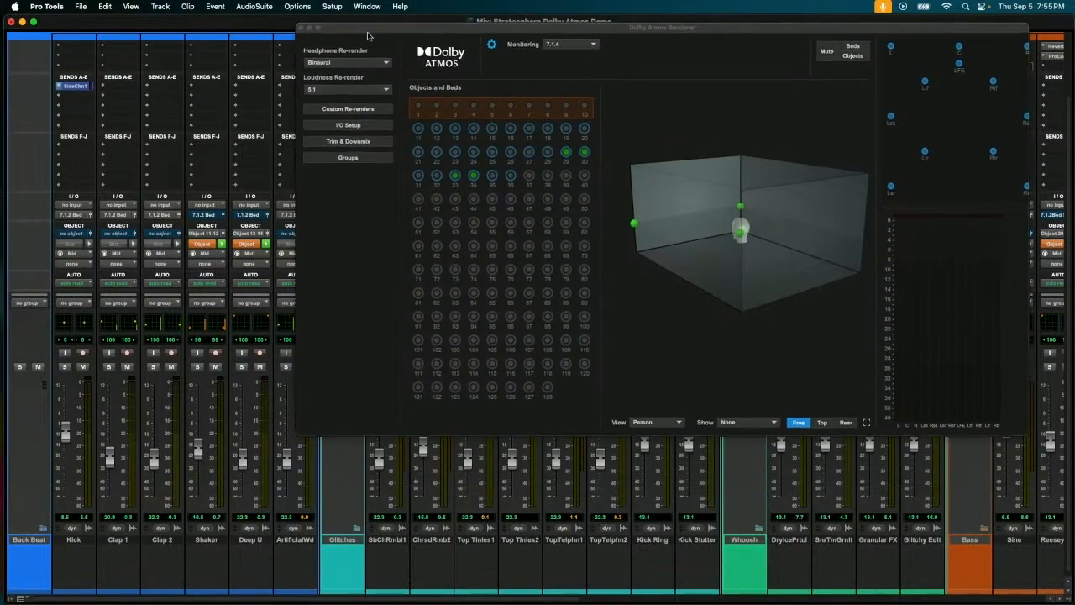
click(300, 29)
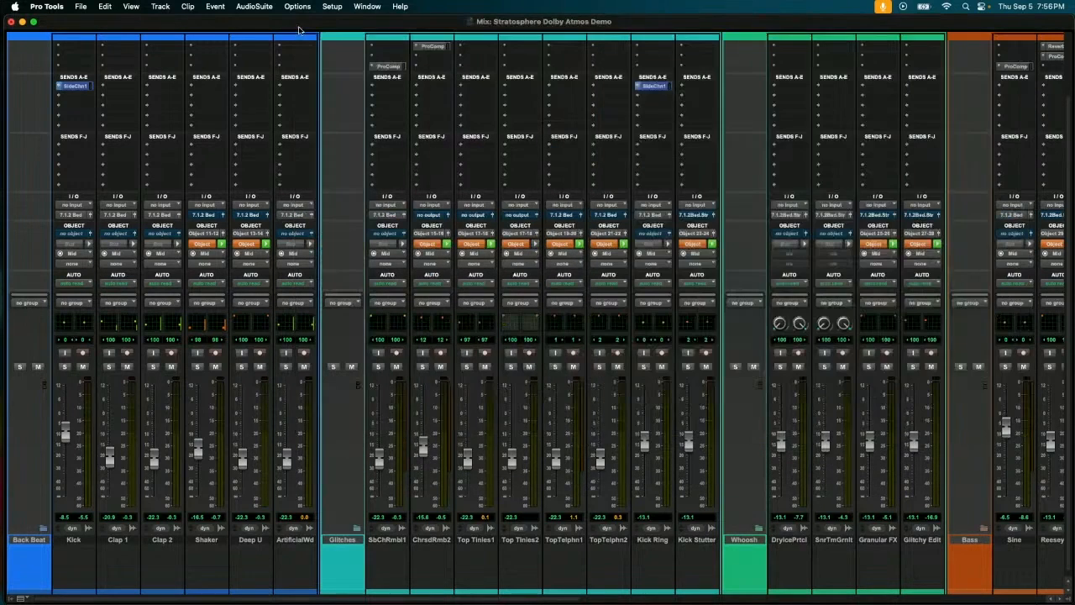
Select the Leads tracks from PlayClPicks to PSInst and check PlayClPicks' binaural render mode options, keeping Mid.
drag(434, 596, 886, 602)
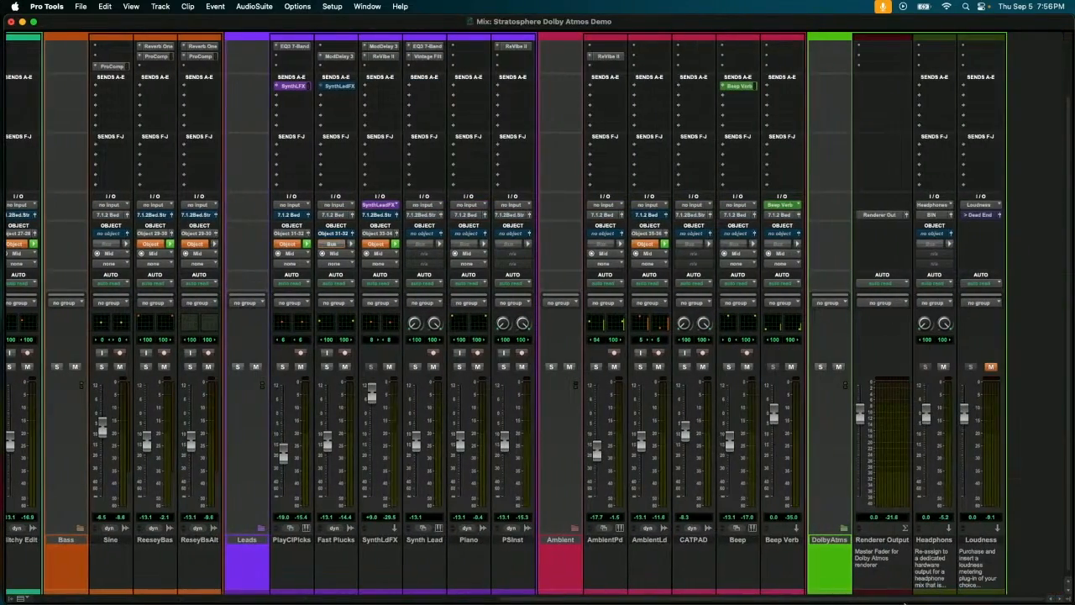
click(283, 541)
shift+click(512, 541)
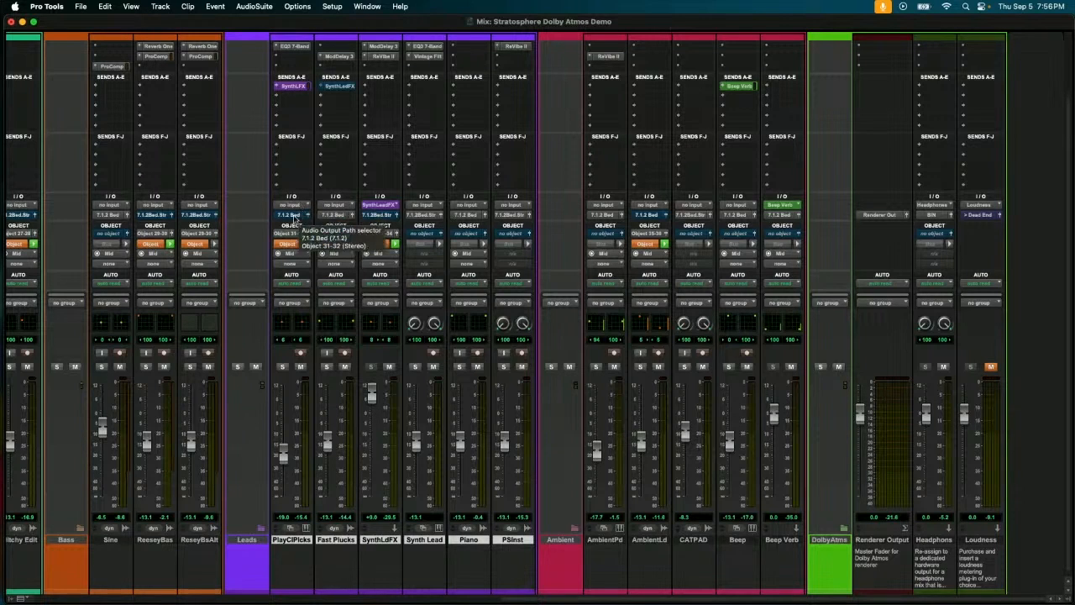
click(296, 258)
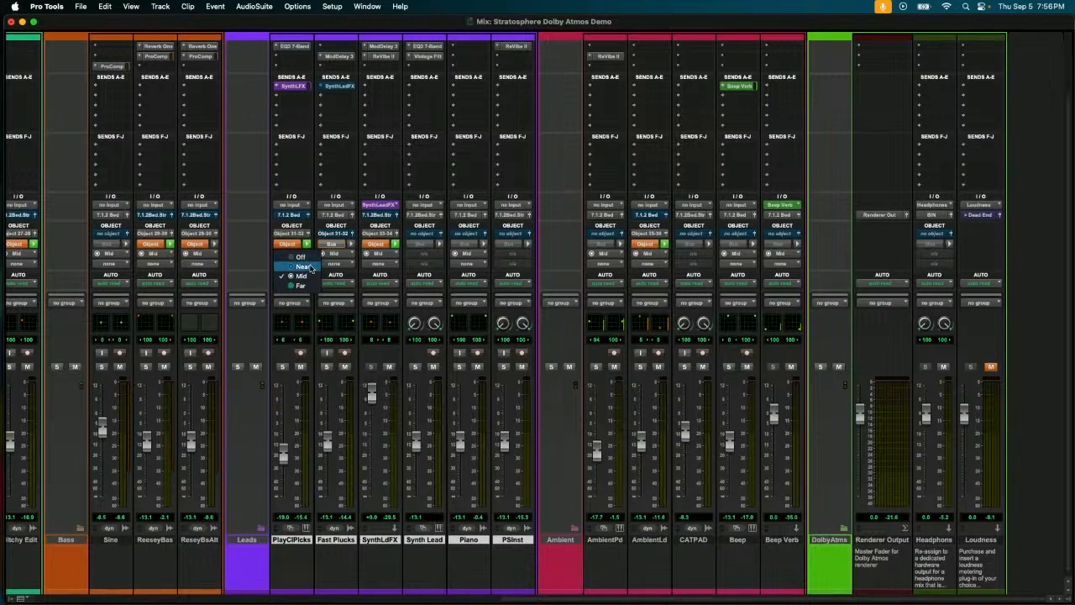
click(241, 253)
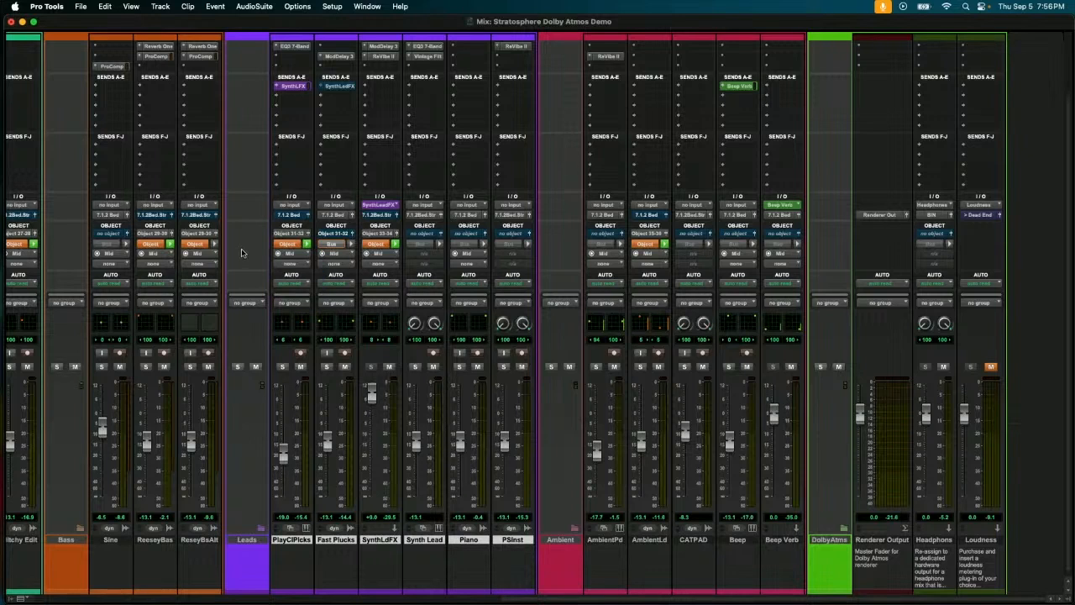
Assign the LDvox Dolby Atmos group to PlayClPicks and apply the same group across the other tracks.
click(303, 265)
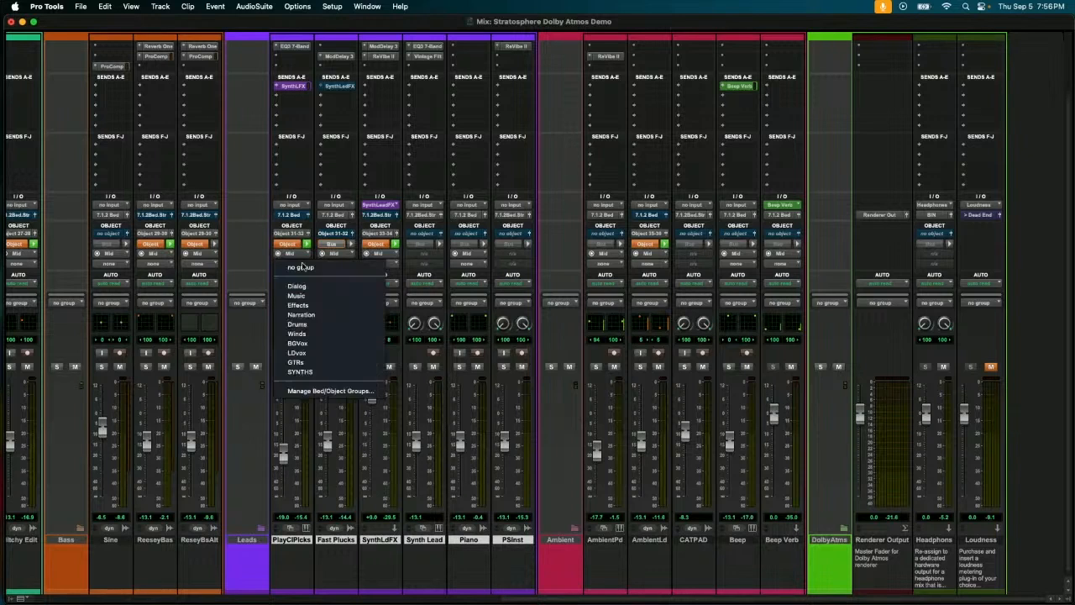
click(339, 354)
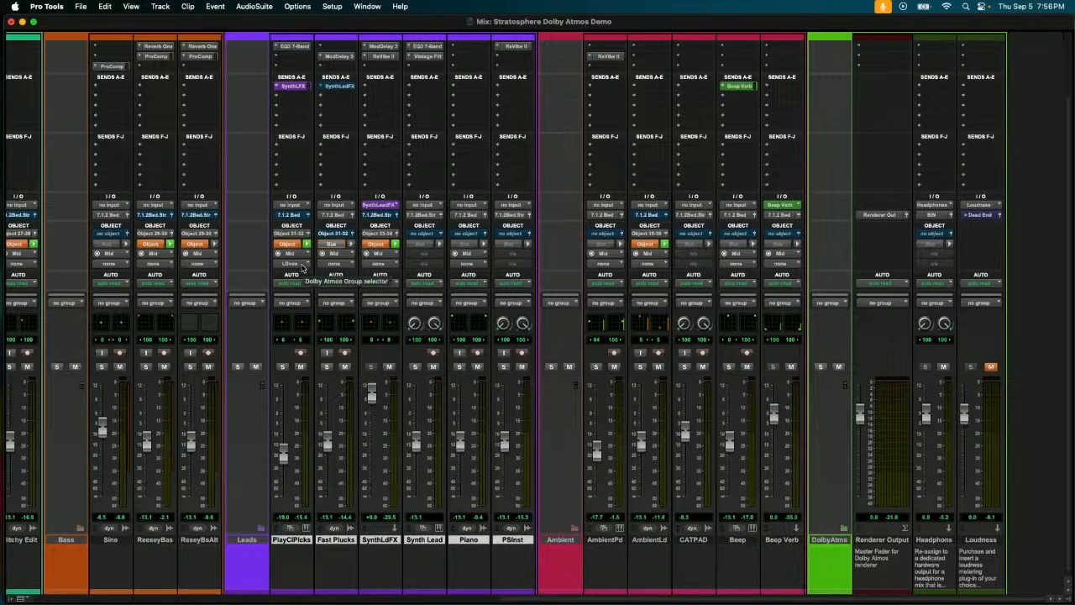
alt+shift+click(303, 267)
alt+shift+click(305, 267)
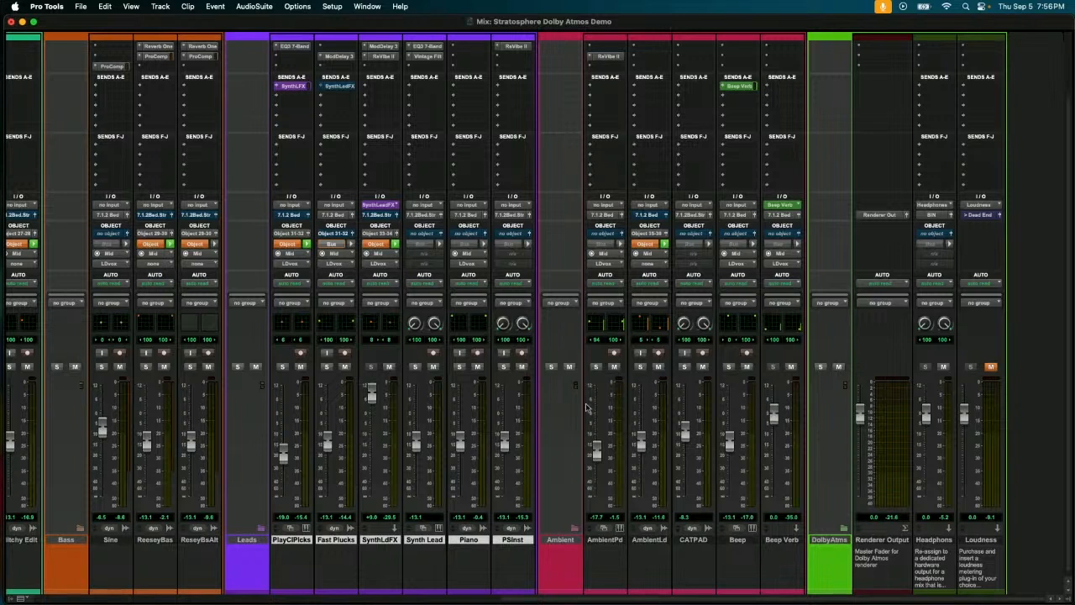
Select the Ambient tracks from AmbientPd to Beep Verb and assign the BGVox Dolby Atmos group to AmbientPd.
click(590, 539)
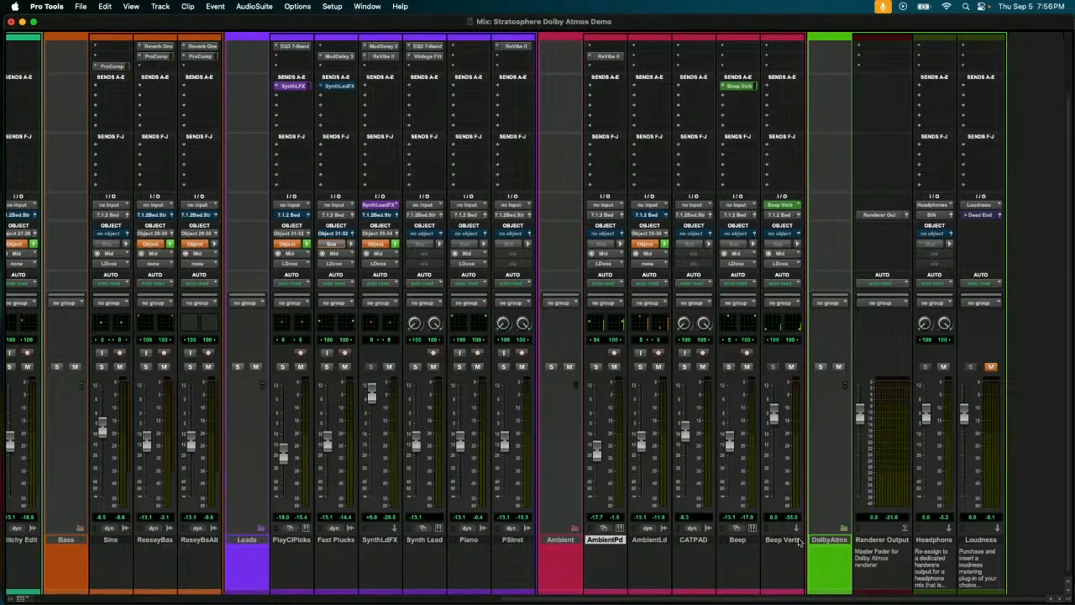
shift+click(794, 540)
click(611, 265)
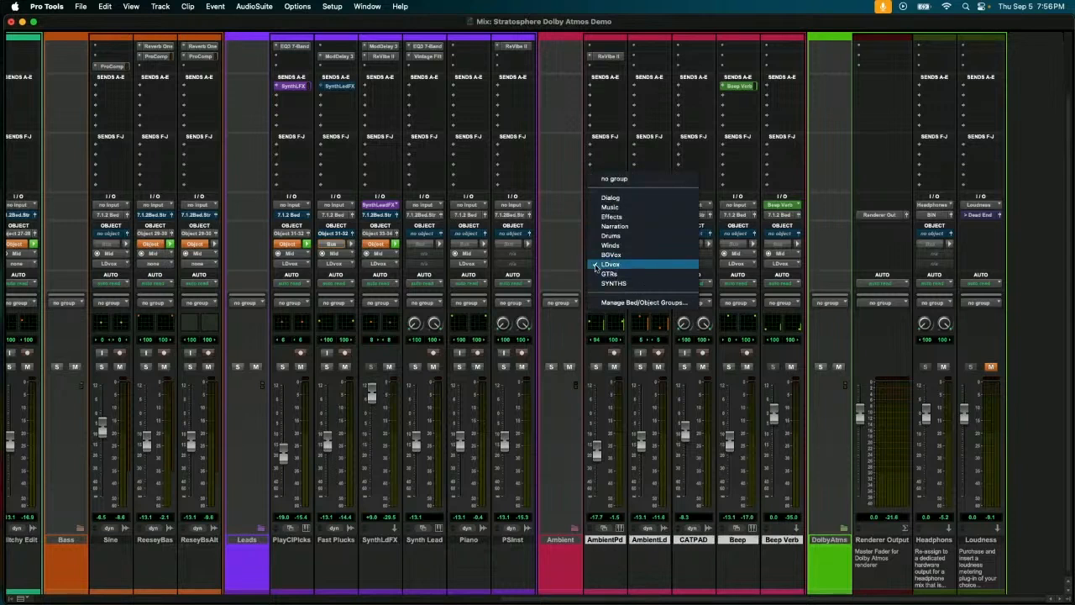
click(636, 256)
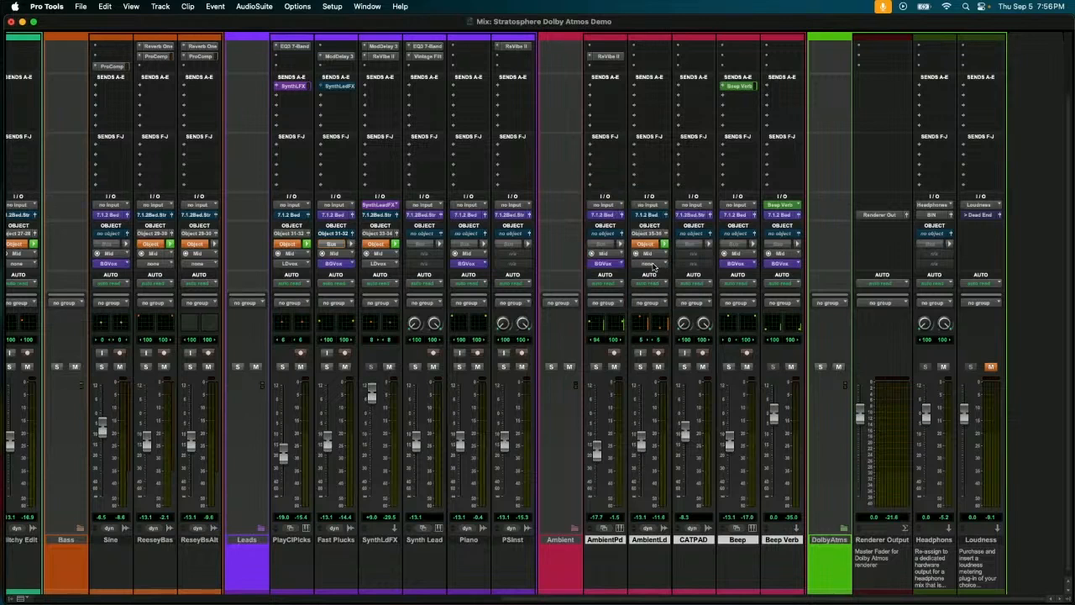
Check AmbientPd's Dolby Atmos group options, keeping BGVox, and assign the LDvox group to Fast Plucks.
click(620, 540)
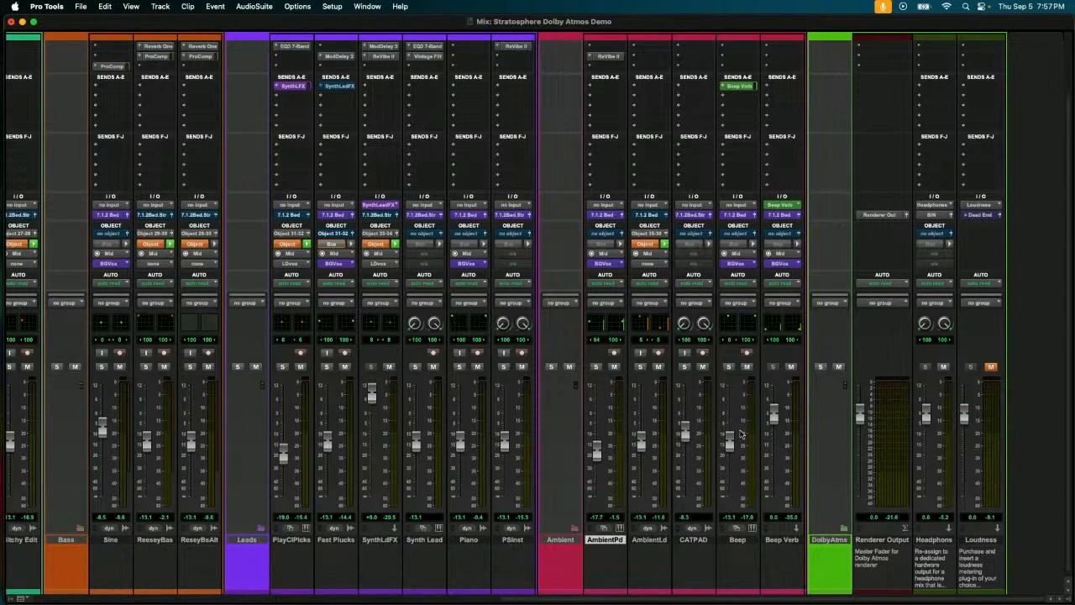
click(614, 263)
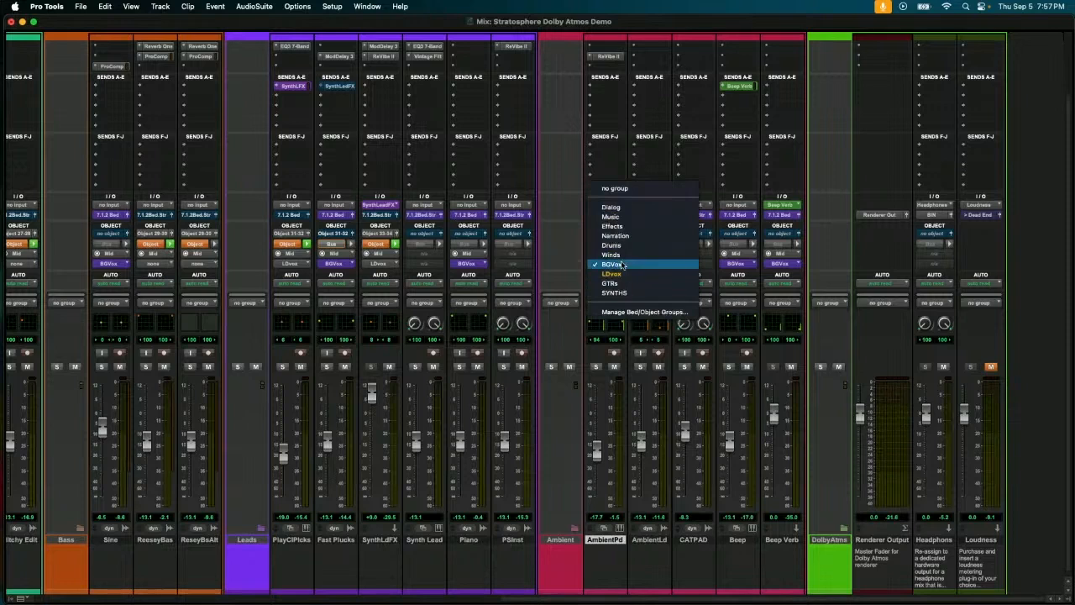
click(675, 268)
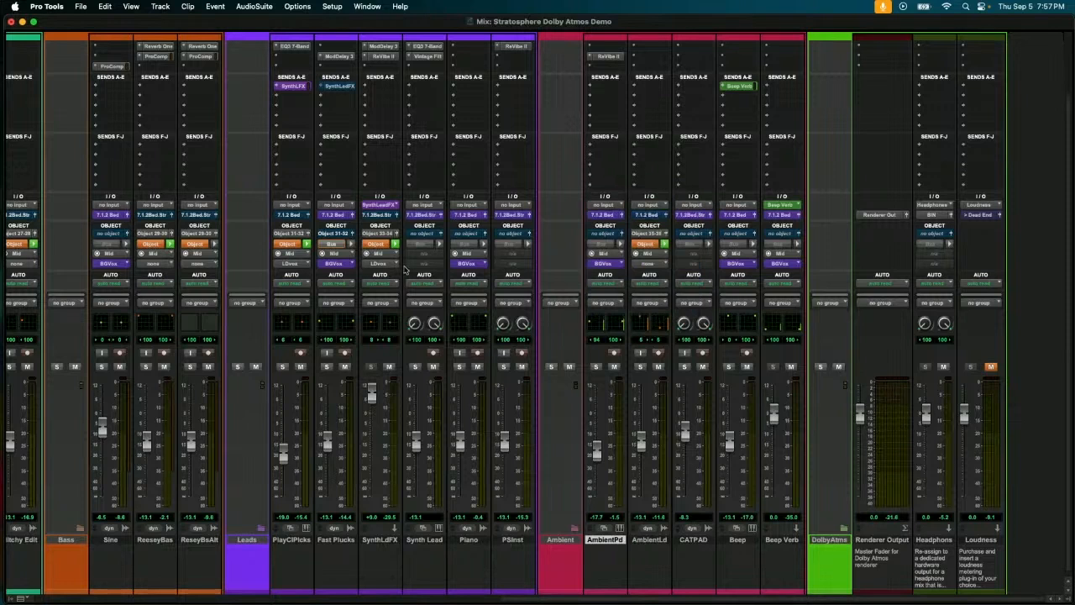
click(344, 265)
click(370, 277)
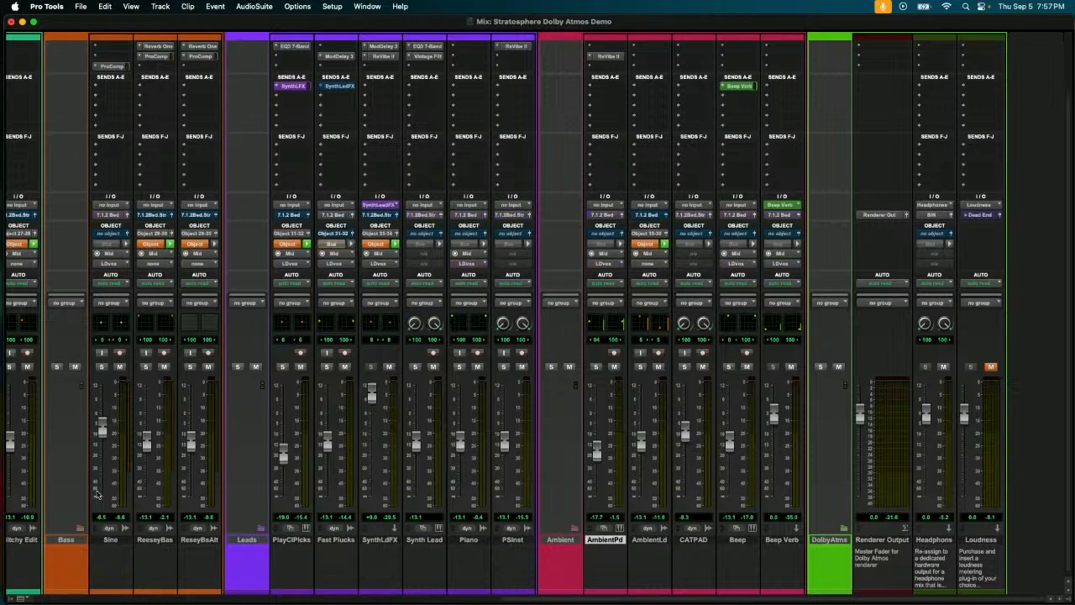
Show the track and group lists in the Mix window and delete the Group 1 mix group.
click(20, 597)
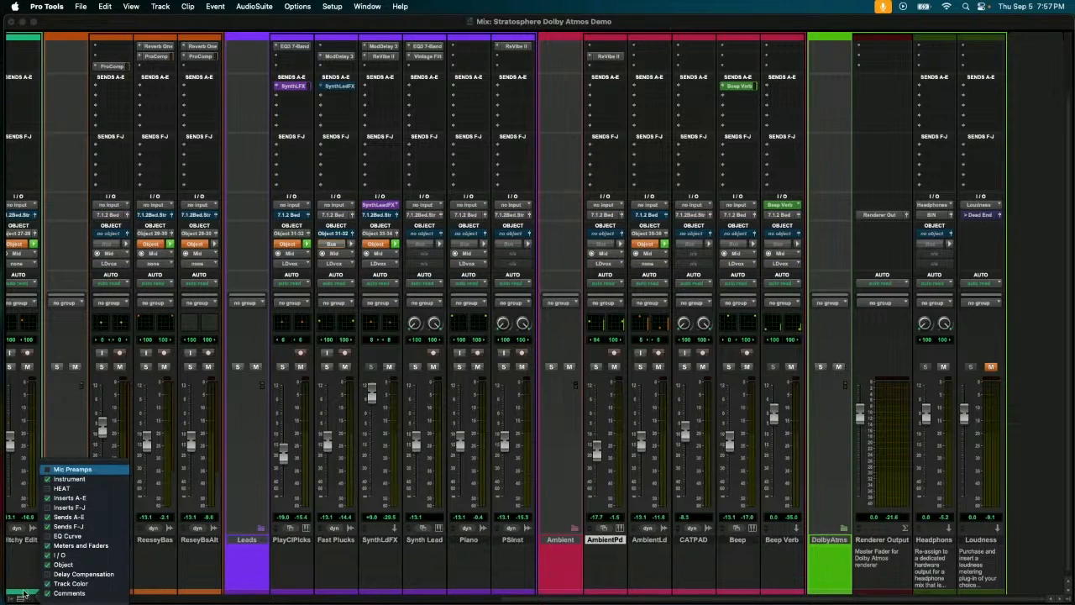
click(6, 599)
click(8, 598)
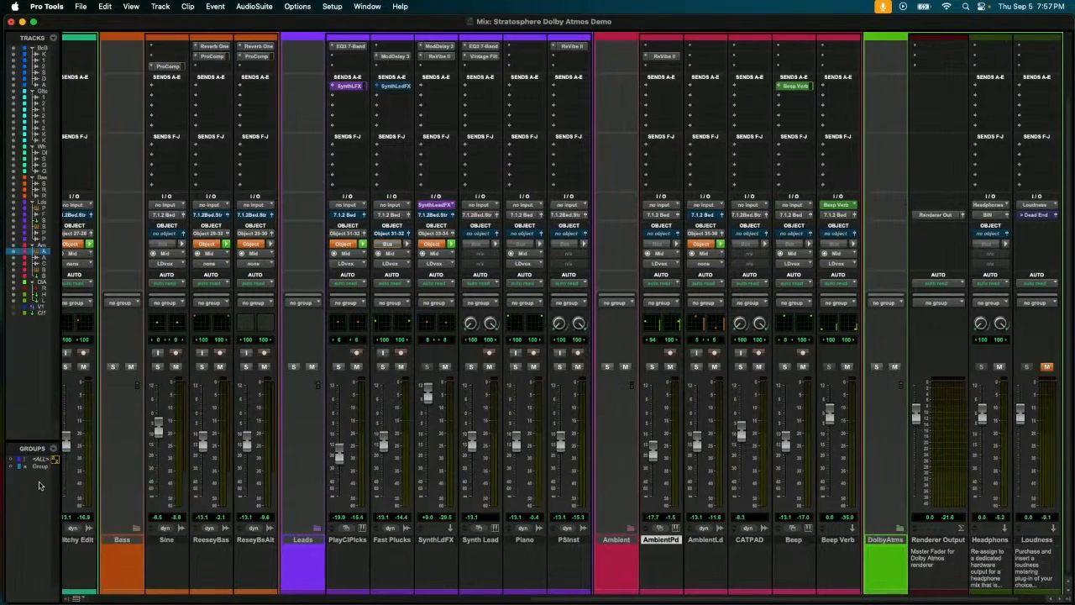
click(36, 466)
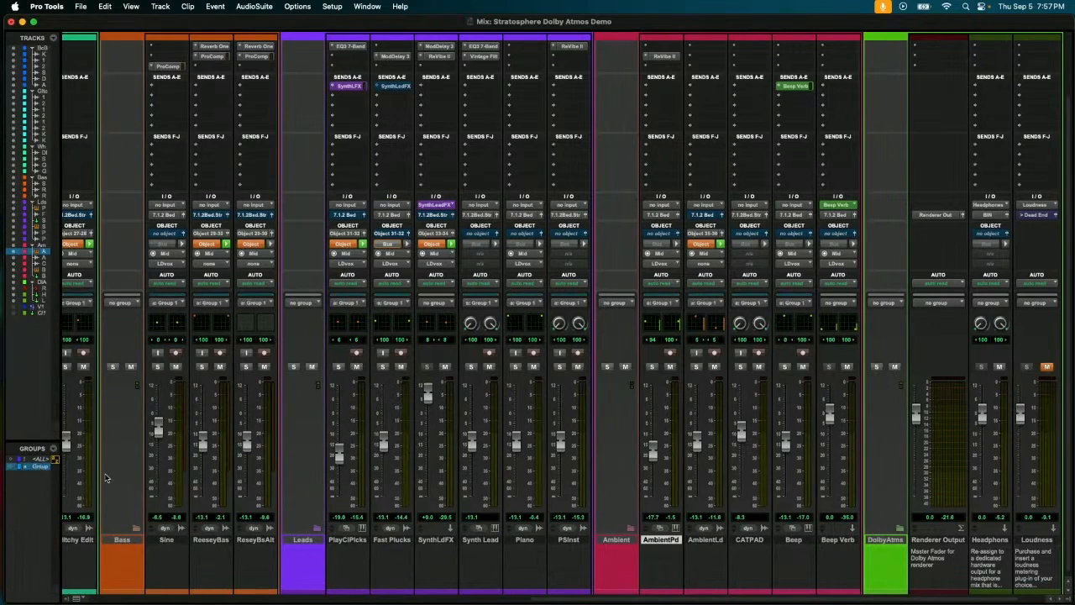
click(37, 467)
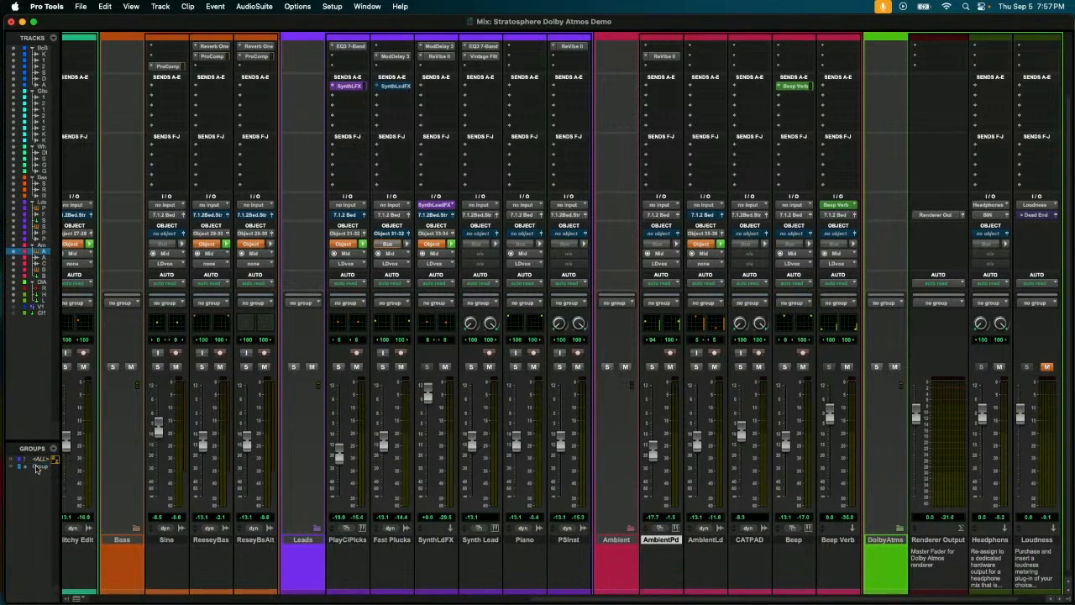
right_click(36, 468)
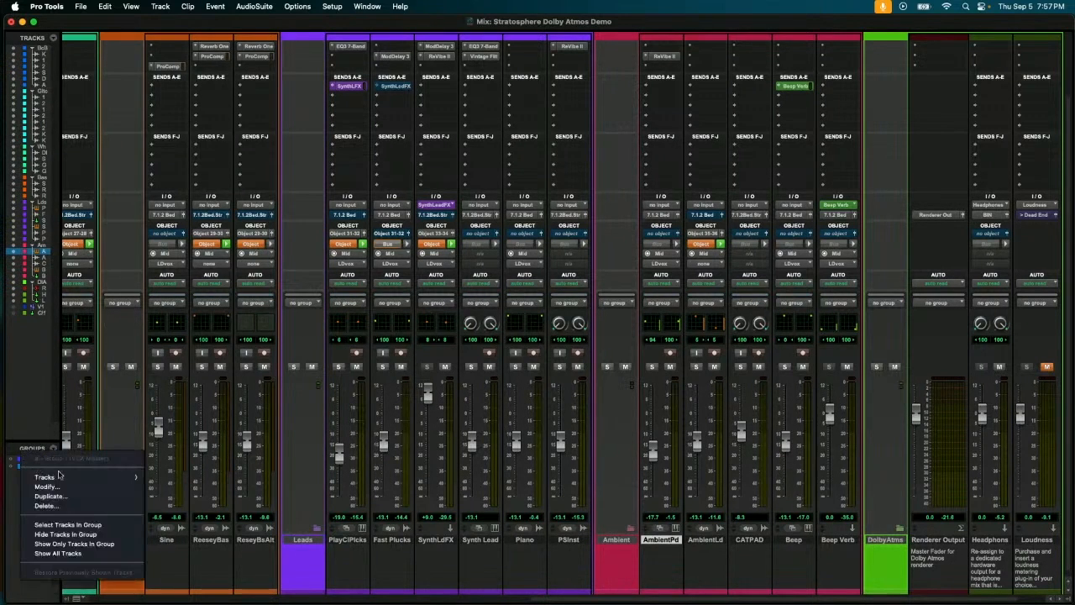
click(126, 505)
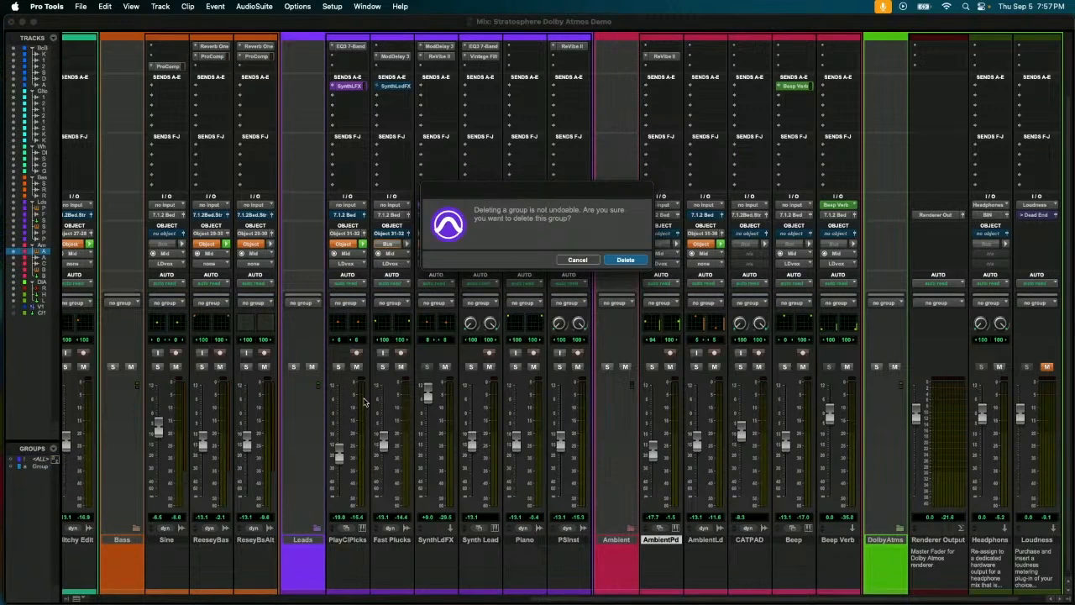
key(Return)
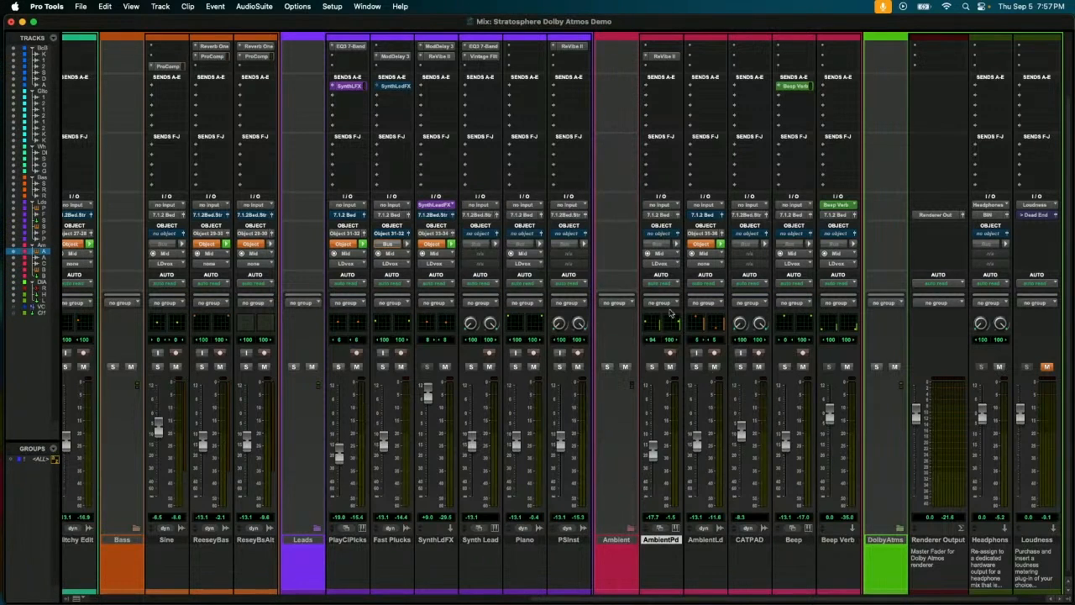
Assign the BGVox Dolby Atmos group to AmbientPd.
click(671, 263)
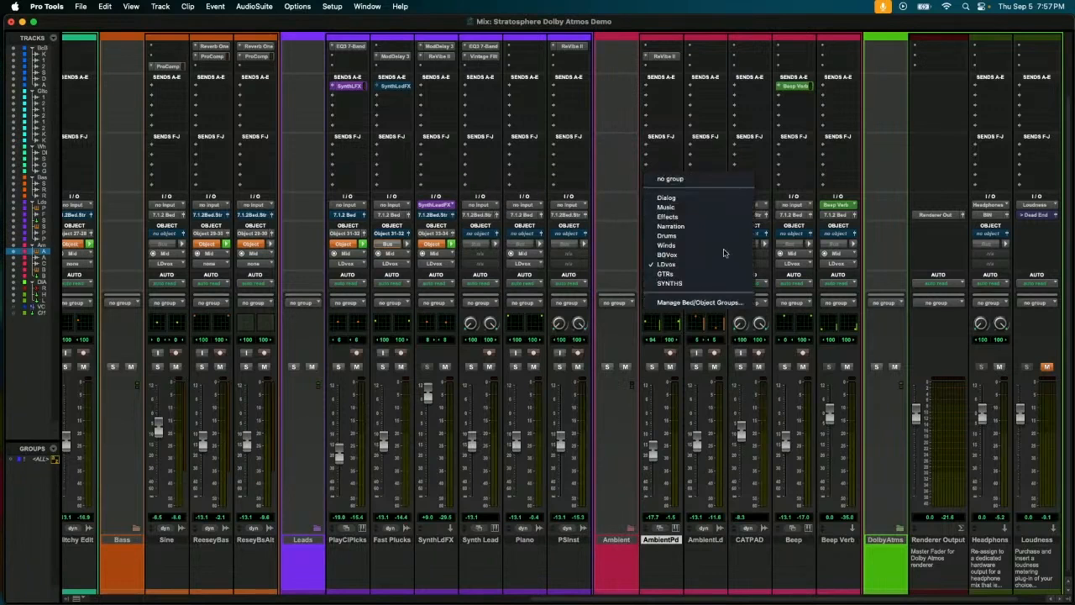
click(704, 259)
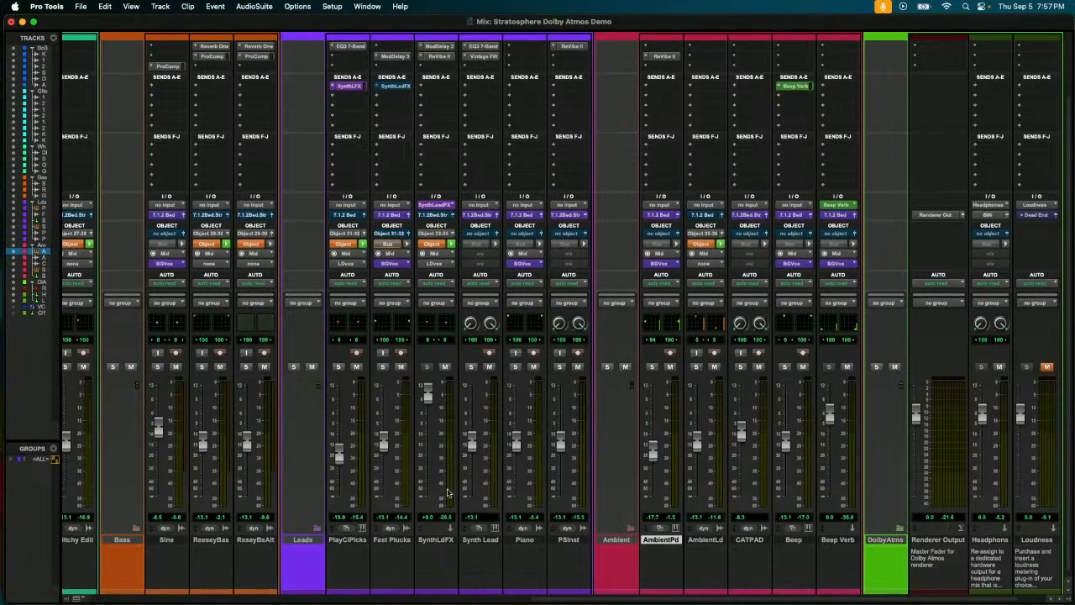
Bring up the Dolby Atmos Renderer, move it lower over the mixer, and open its custom re-render settings.
click(329, 6)
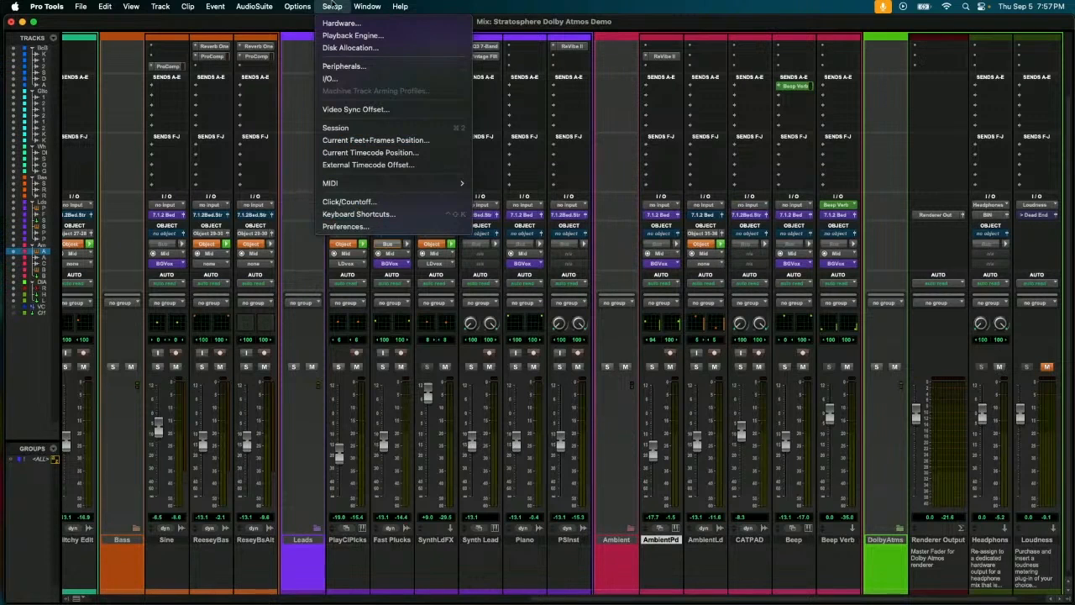
click(540, 188)
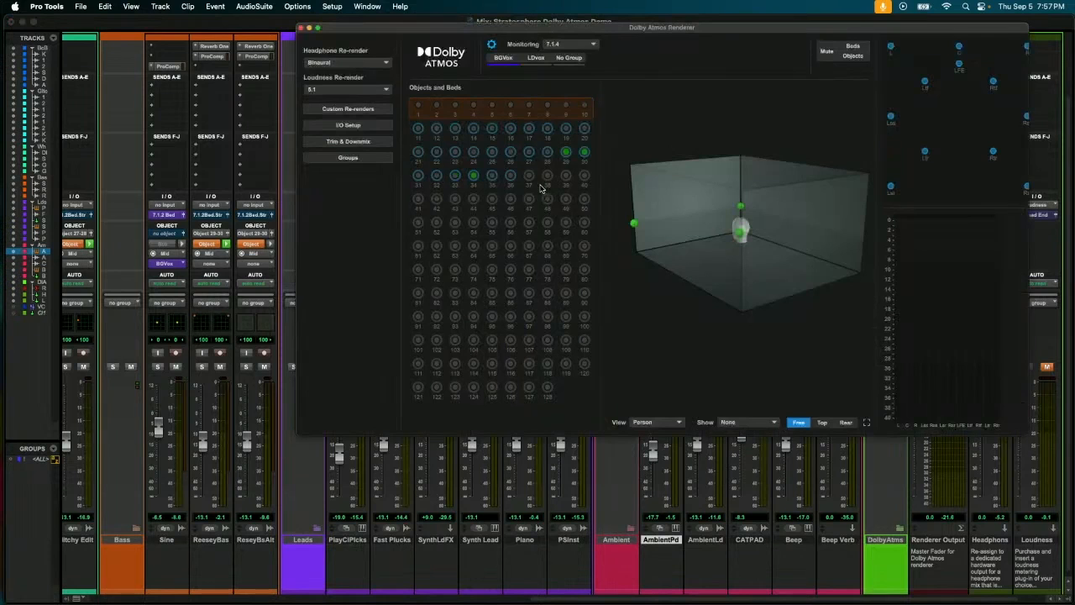
drag(554, 29, 512, 120)
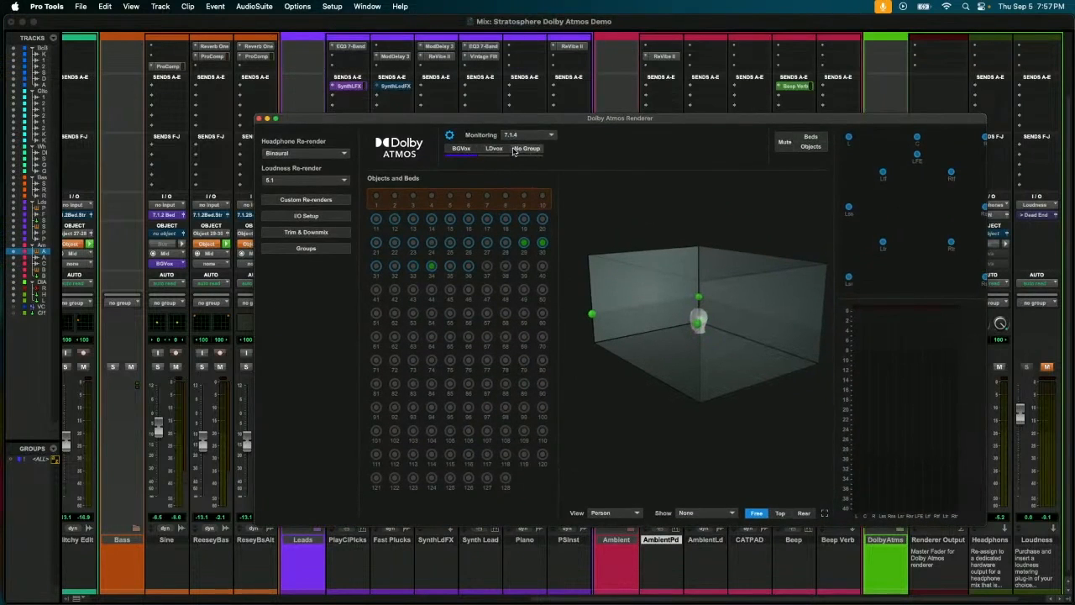
click(331, 201)
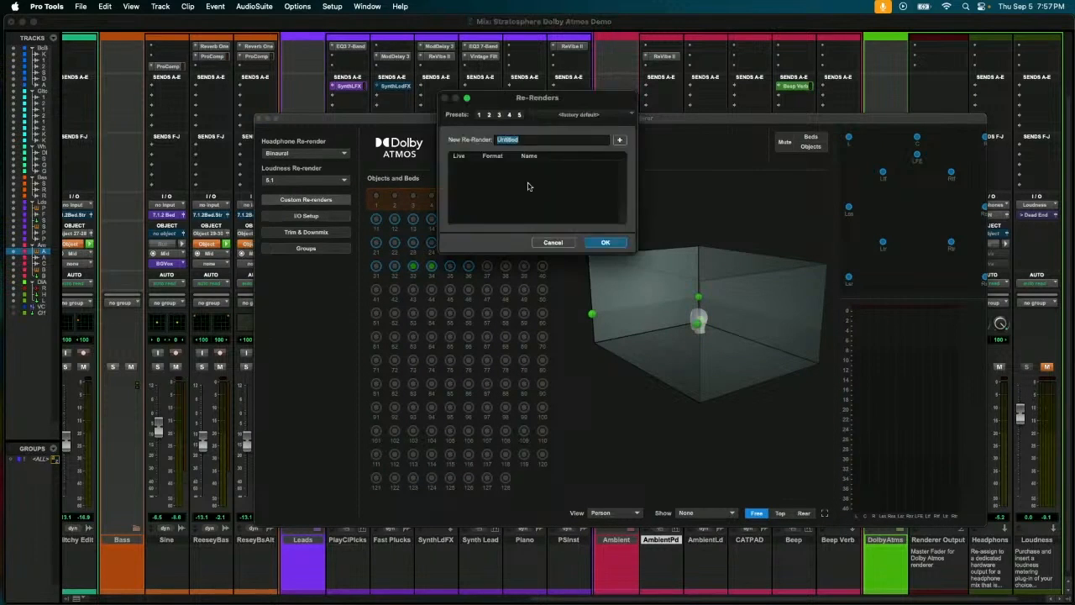
click(619, 140)
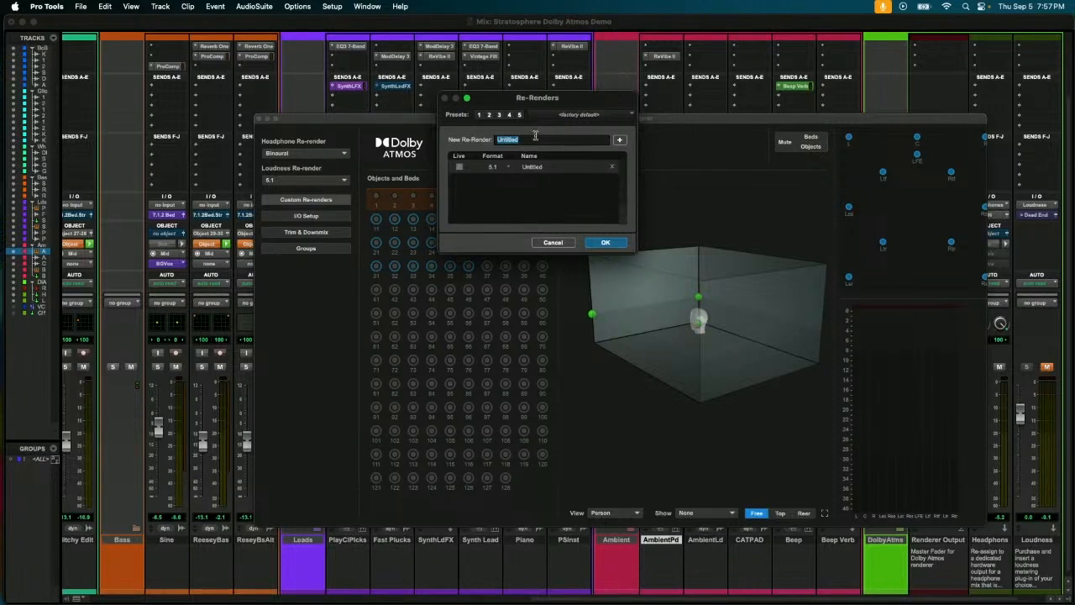
click(458, 168)
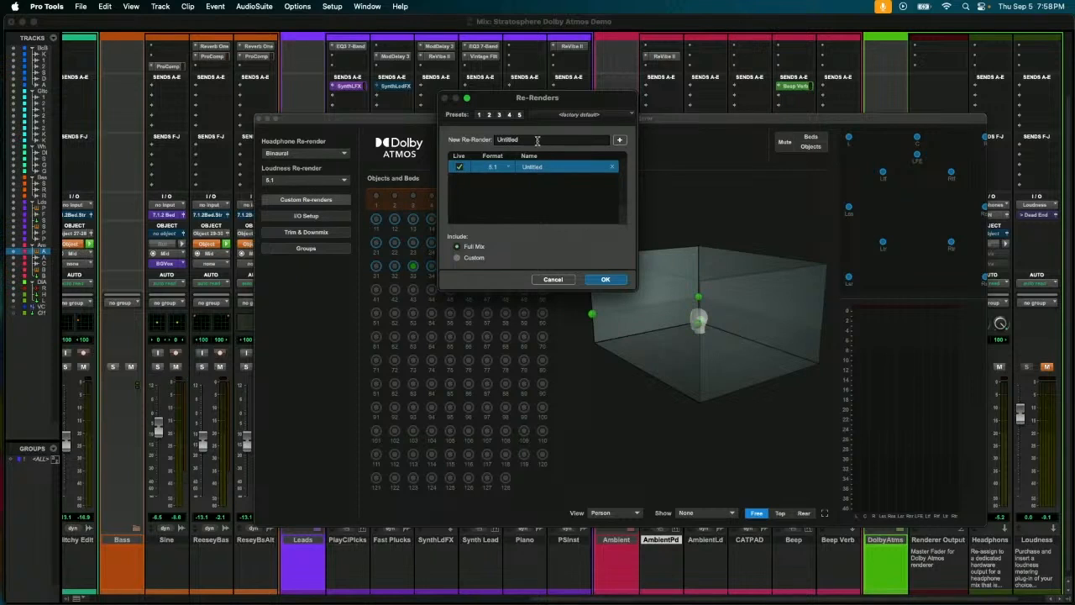
click(614, 169)
Add a re-render named M&E and set its format to 7.1.4.
click(554, 140)
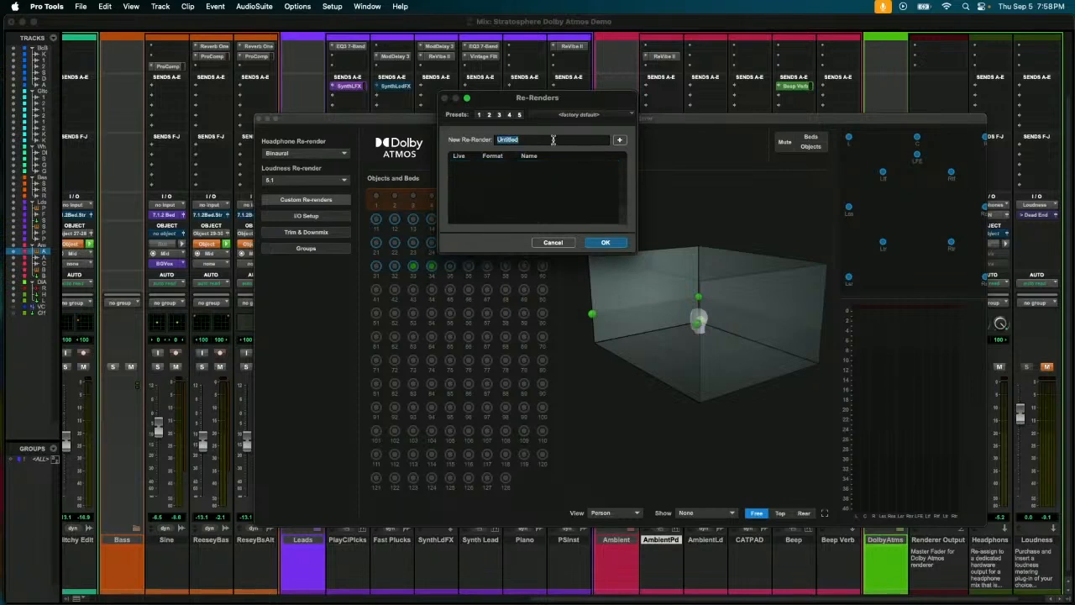
text(M)
key(Return)
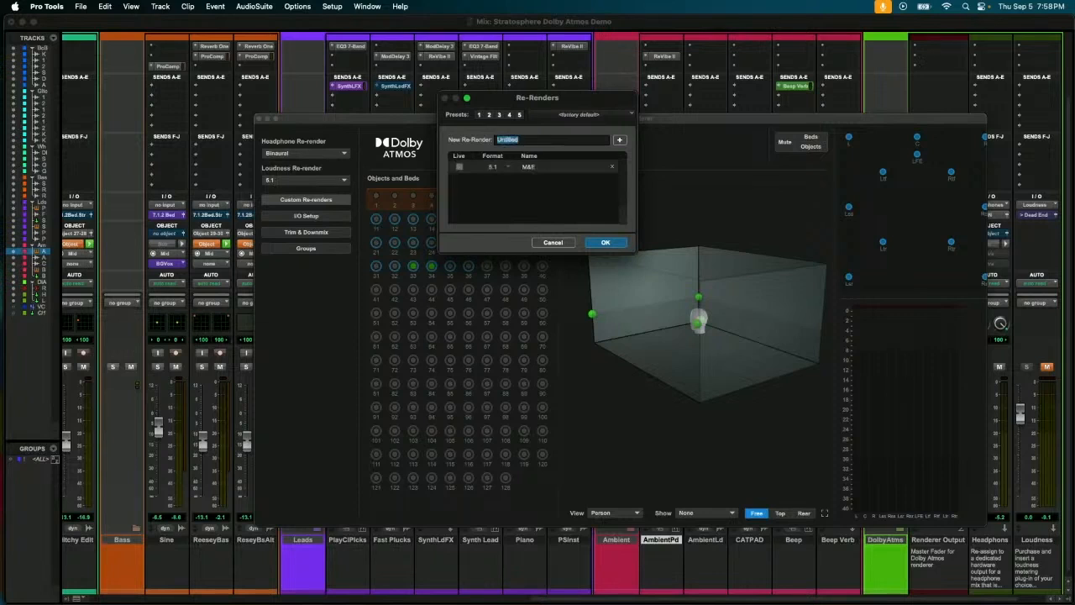
click(504, 166)
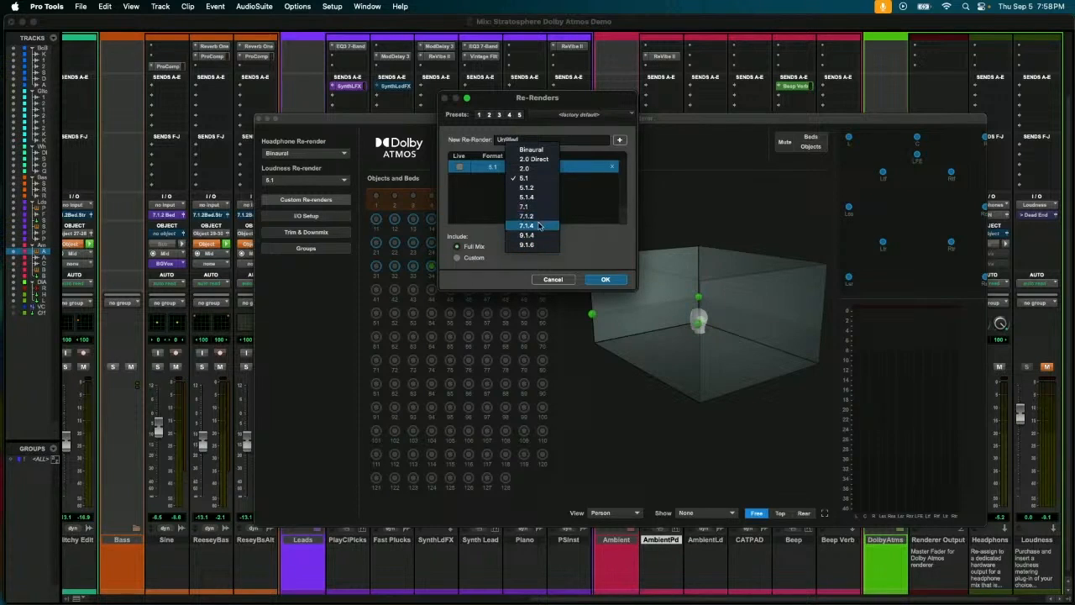
click(539, 225)
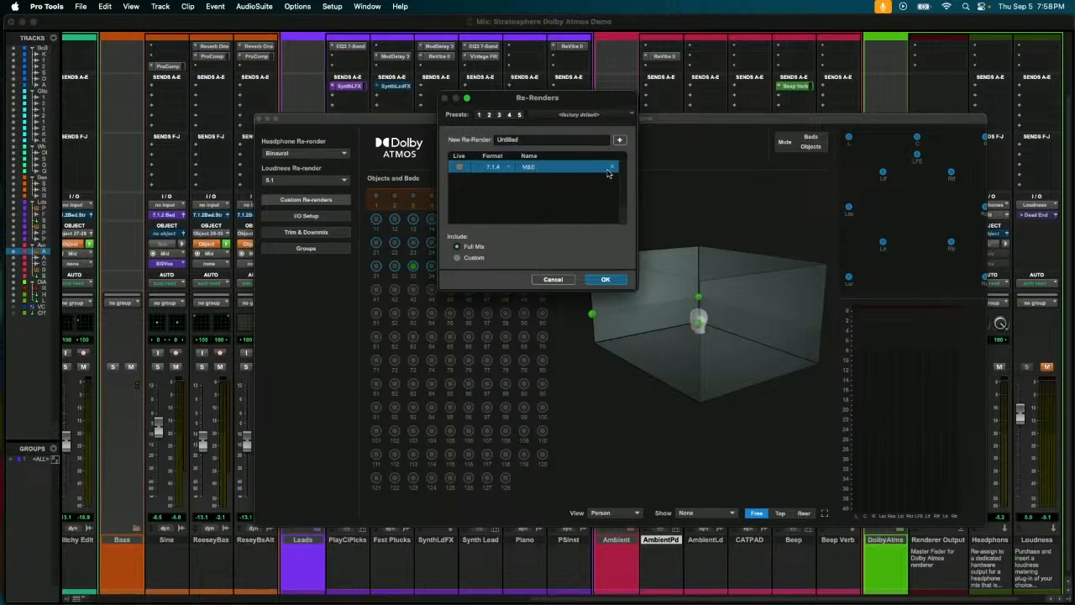
Give the M&E re-render a custom selection that includes only beds and the Music and Effects groups.
click(477, 257)
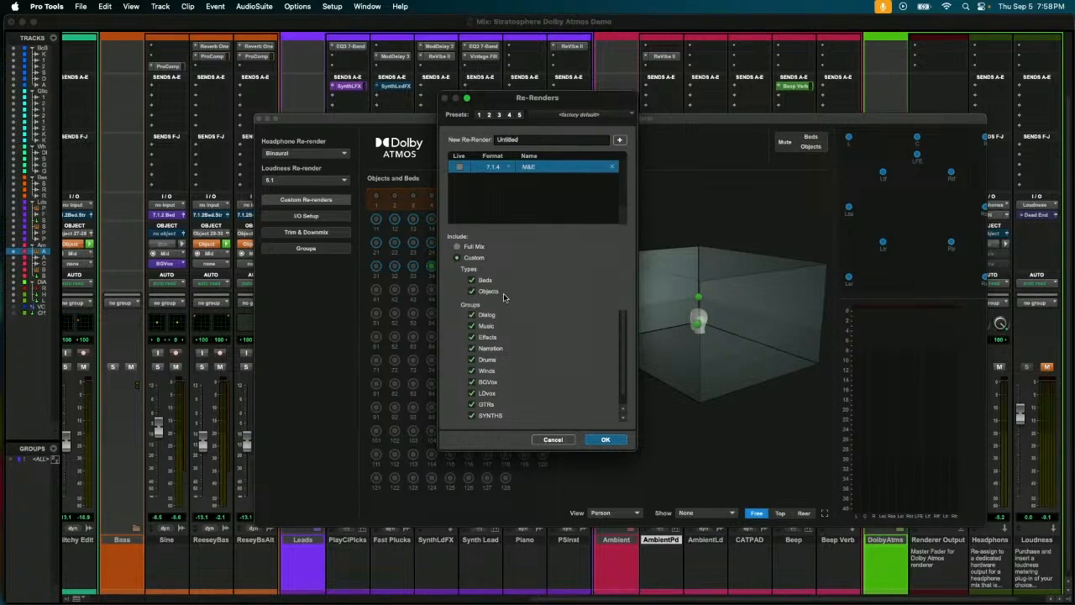
click(471, 314)
click(471, 326)
click(471, 337)
click(471, 326)
click(471, 337)
click(471, 348)
click(471, 359)
click(472, 371)
click(471, 382)
click(471, 394)
click(472, 404)
click(473, 291)
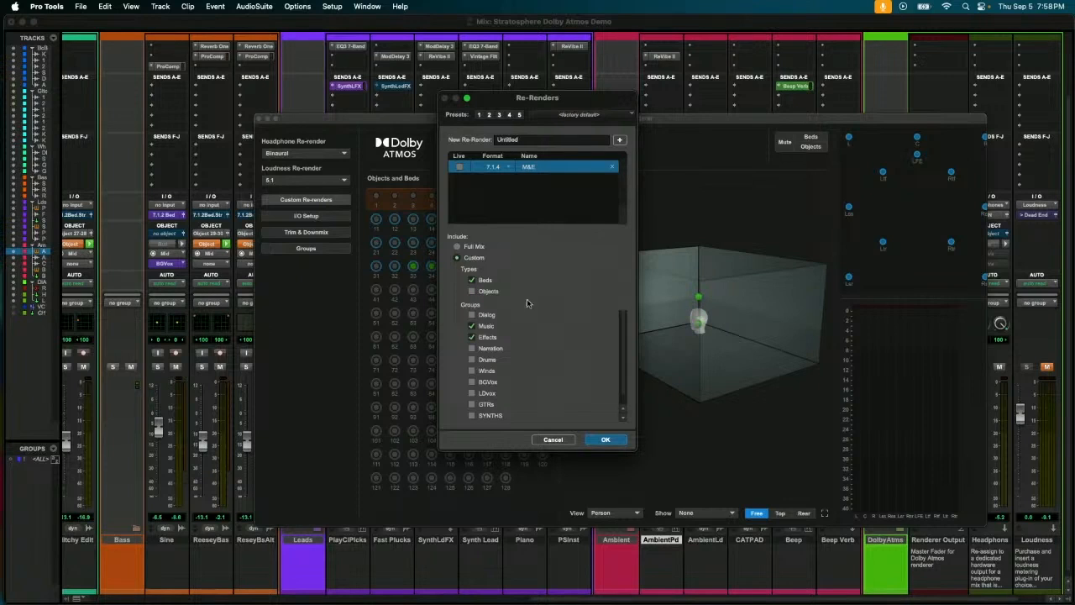
Add two re-renders named ME Bed and ME OBJ.
click(524, 140)
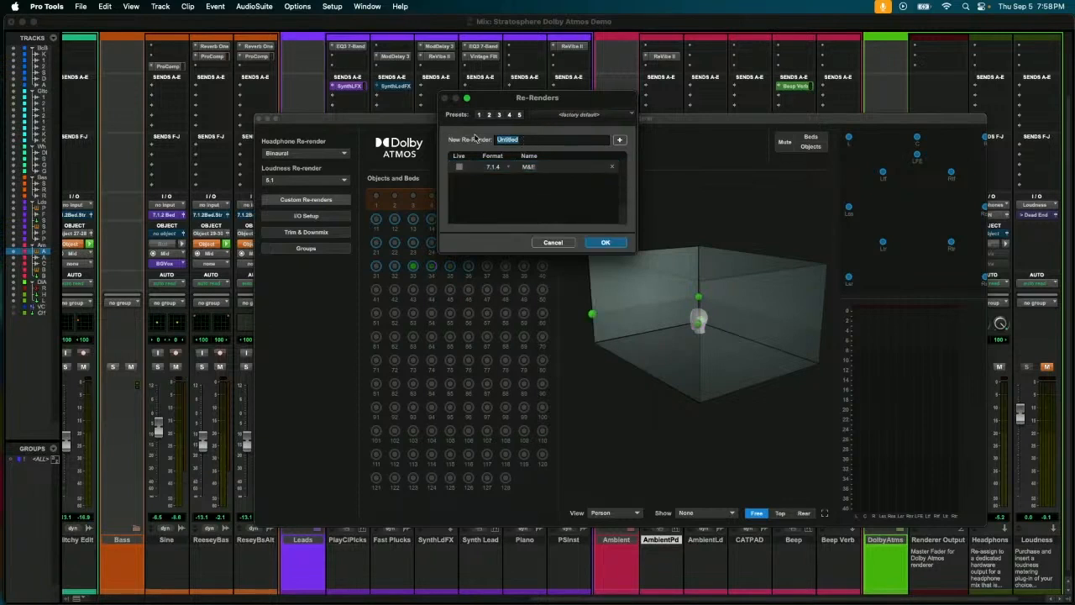
text(ME OBJ)
key(Return)
text(ME)
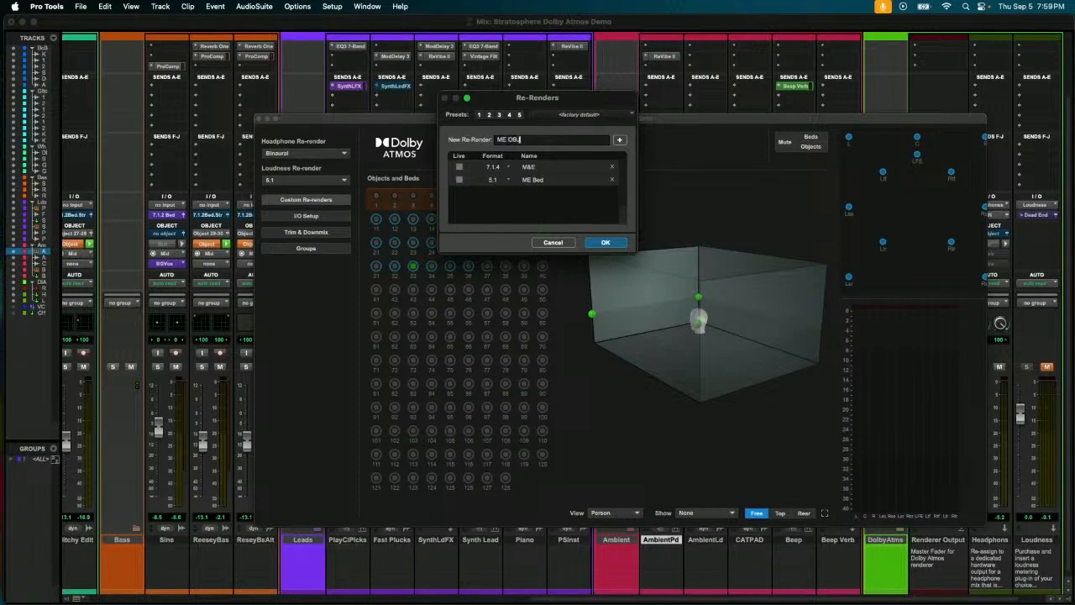
text( OBJ)
key(Return)
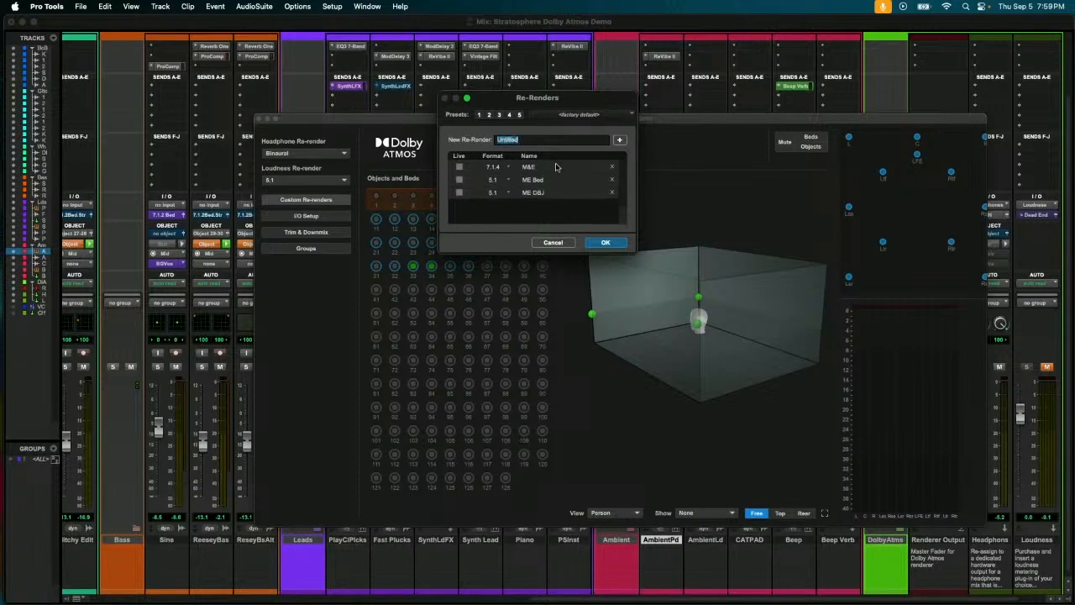
Remove the M&E re-render and set the format of both ME Bed and ME OBJ to 7.1.4.
click(612, 166)
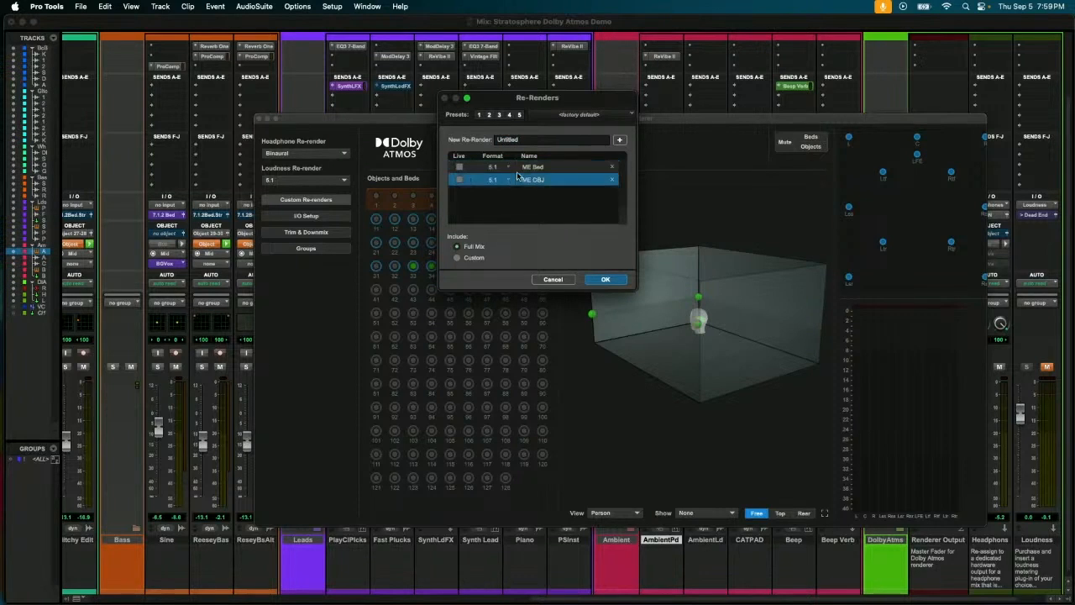
click(507, 167)
click(531, 226)
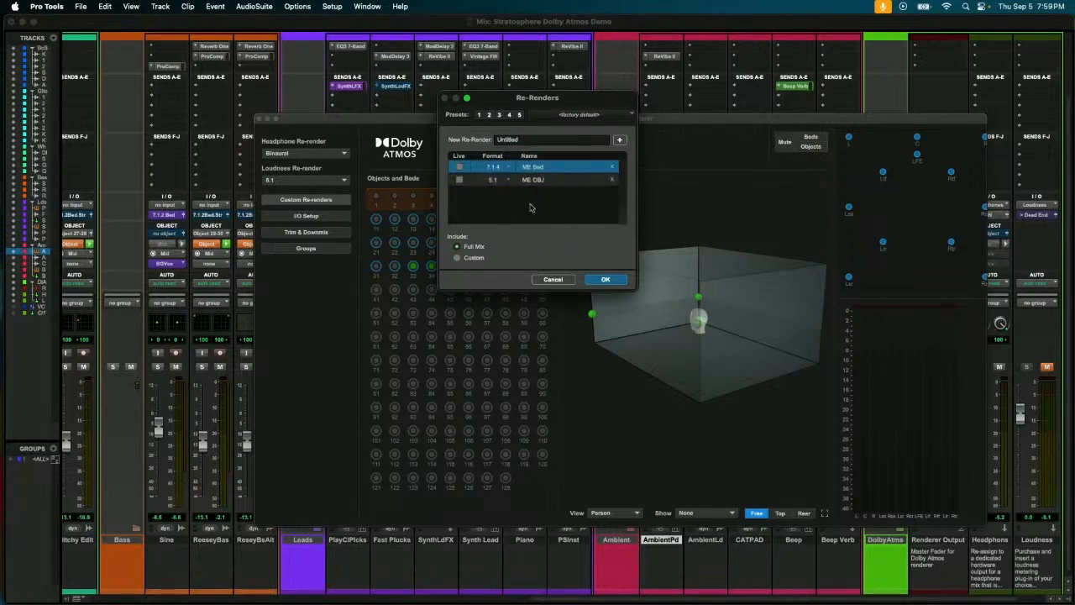
click(509, 181)
click(543, 244)
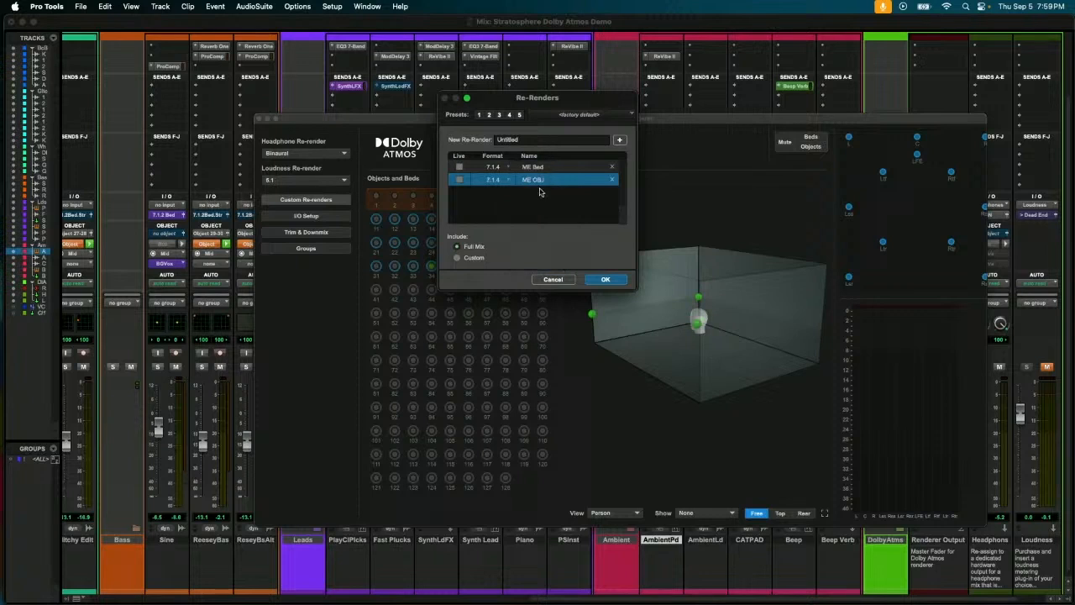
Give the ME Bed re-render a custom selection that includes only beds and the Music and Effects groups.
click(553, 170)
click(464, 258)
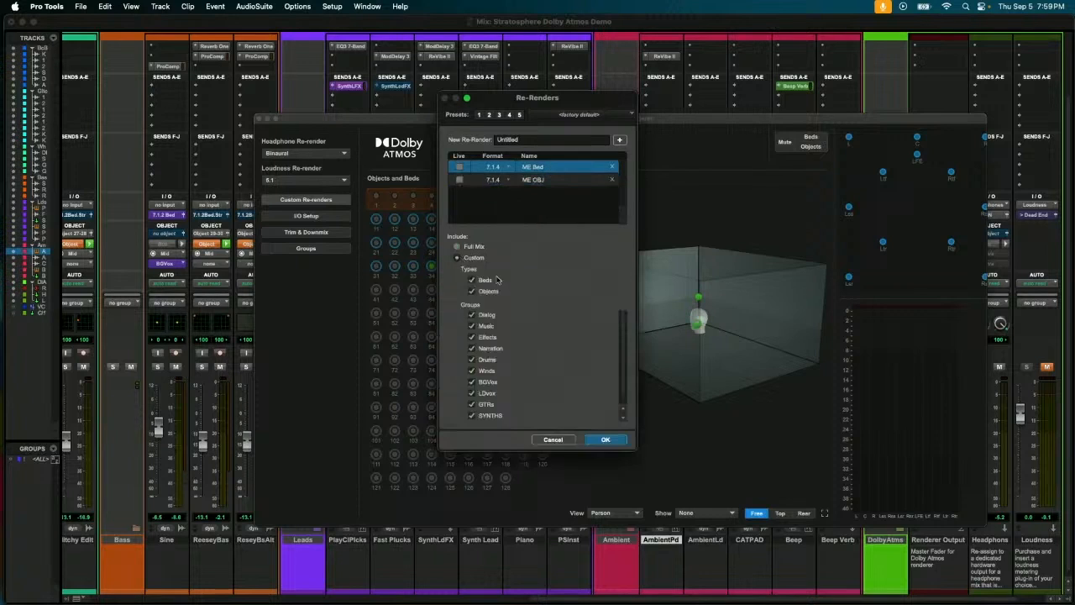
click(471, 315)
click(471, 348)
click(472, 359)
click(471, 370)
click(472, 383)
click(471, 393)
click(471, 404)
click(471, 415)
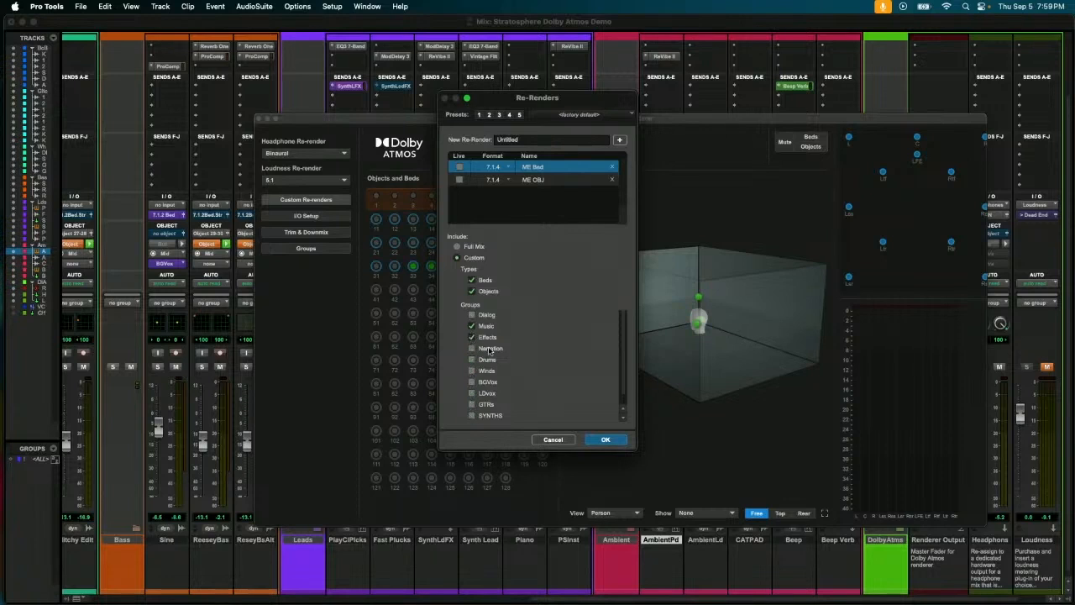
click(469, 291)
Limit the ME OBJ re-render to objects and the Music and Effects groups, and apply the re-render settings.
click(571, 179)
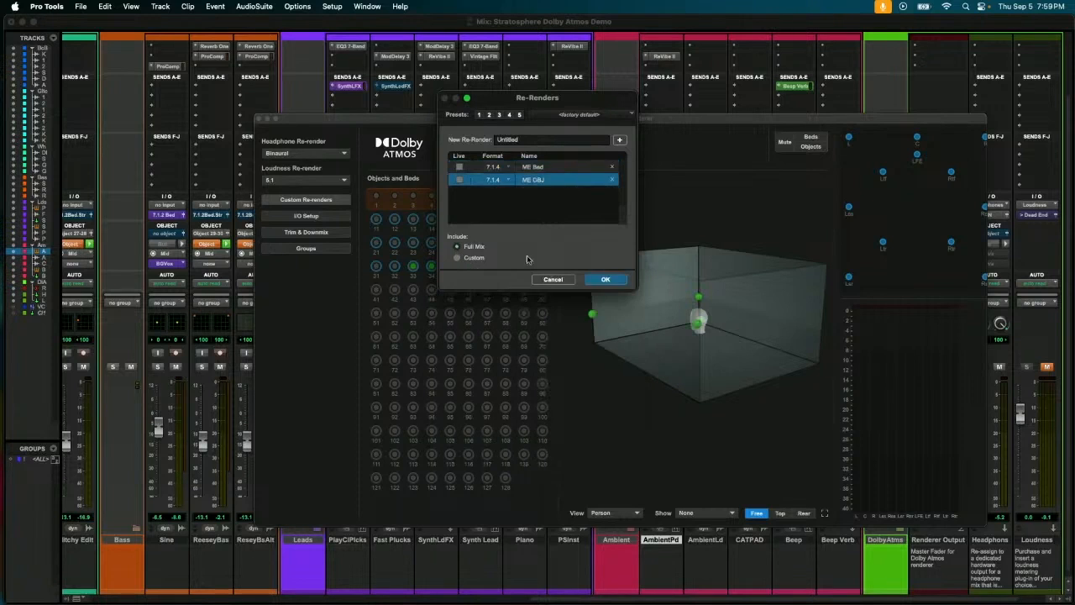
click(476, 258)
click(471, 279)
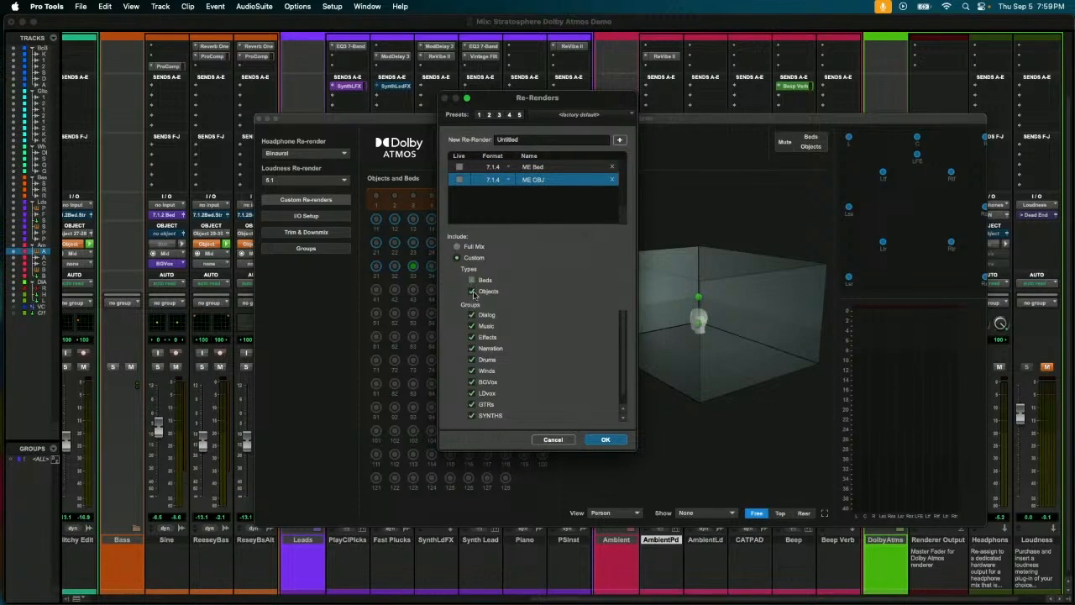
click(471, 314)
click(472, 348)
click(472, 359)
click(471, 370)
click(471, 382)
click(471, 392)
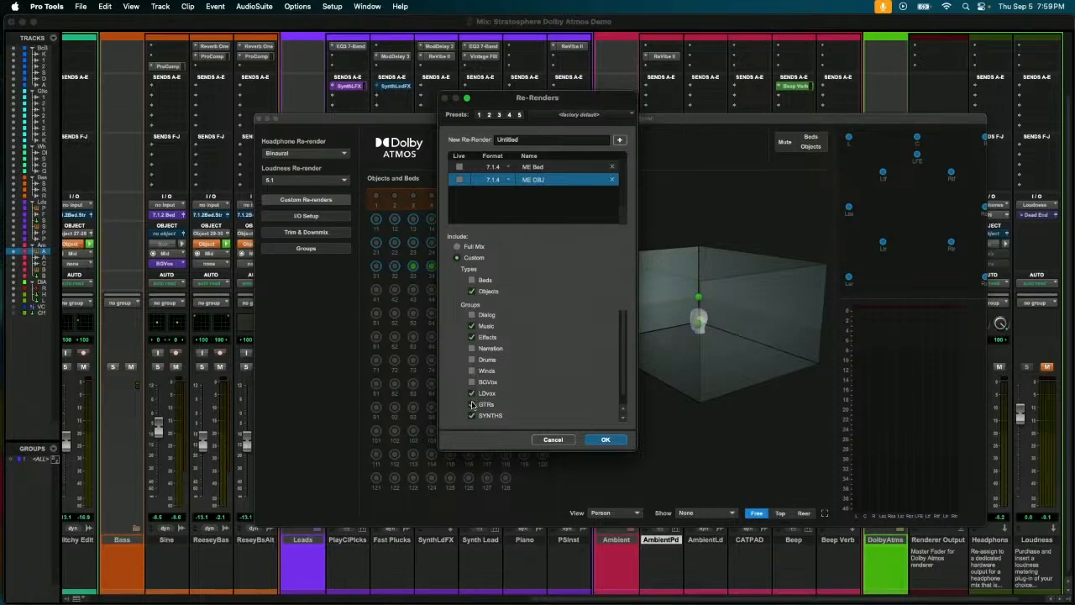
click(598, 440)
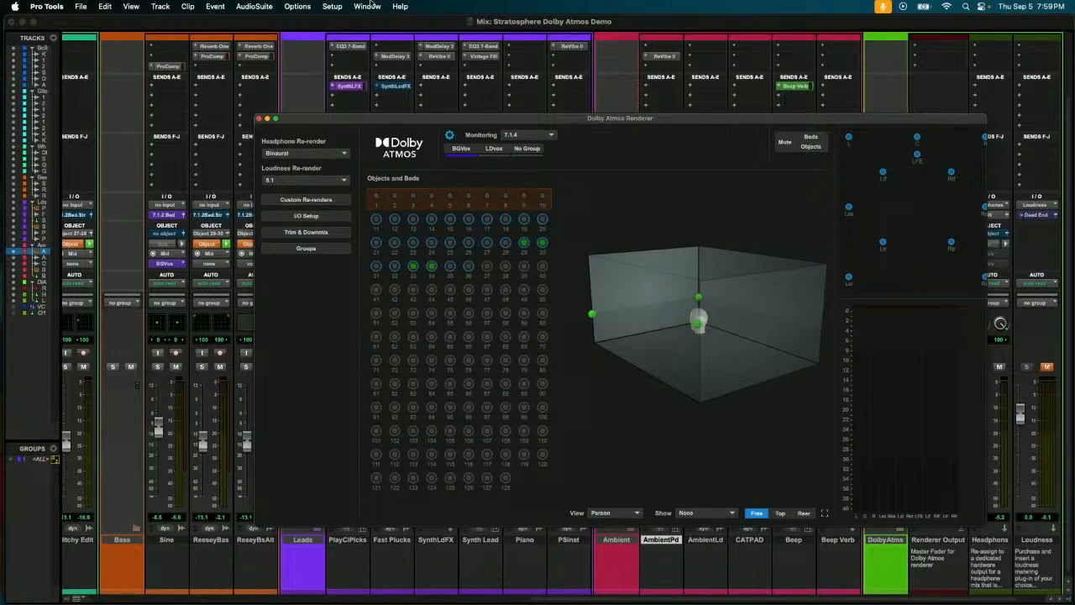
Set up a mix bounce as WAV (Dolby Atmos) with re-render creation enabled, and open the re-render configuration.
click(82, 5)
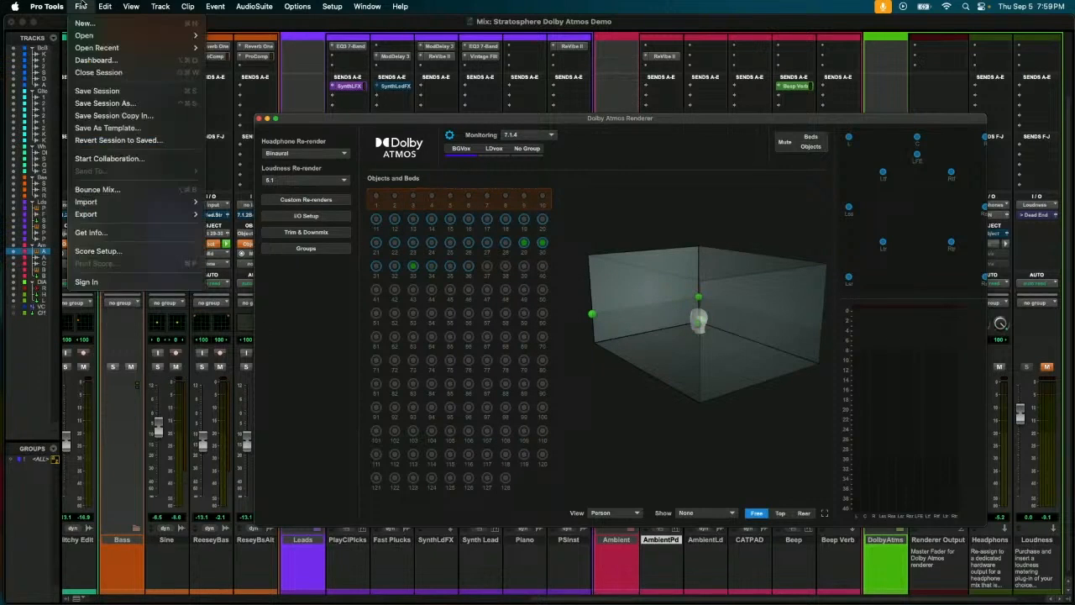
click(96, 189)
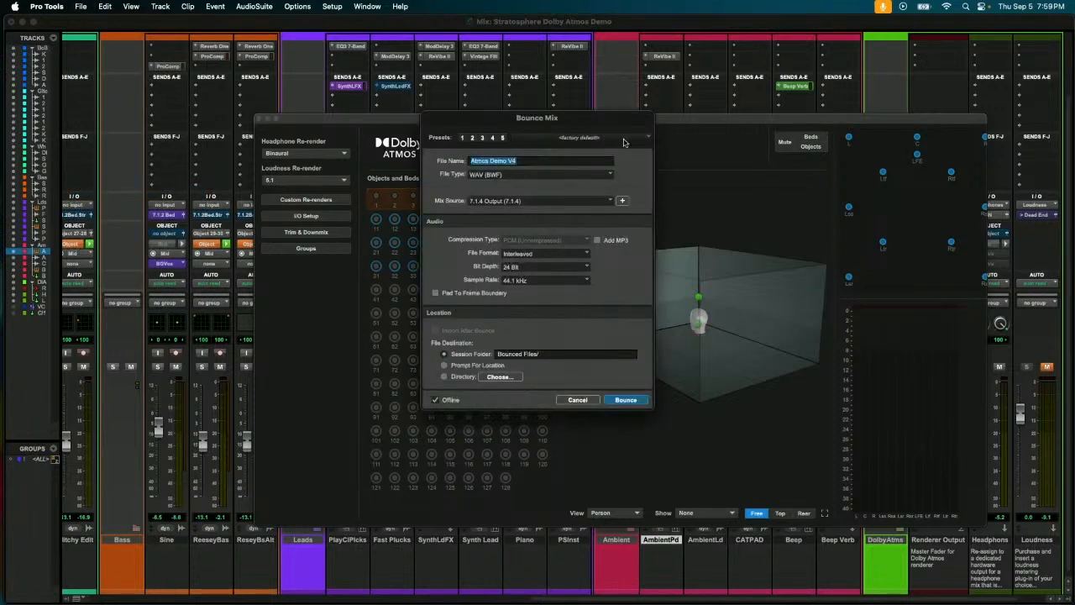
click(601, 175)
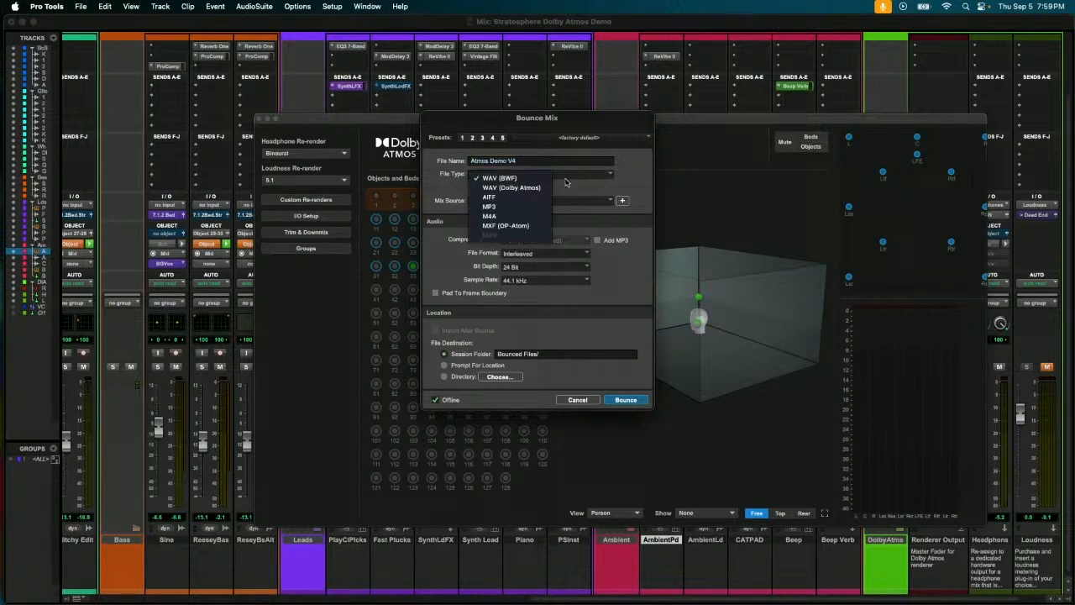
click(536, 189)
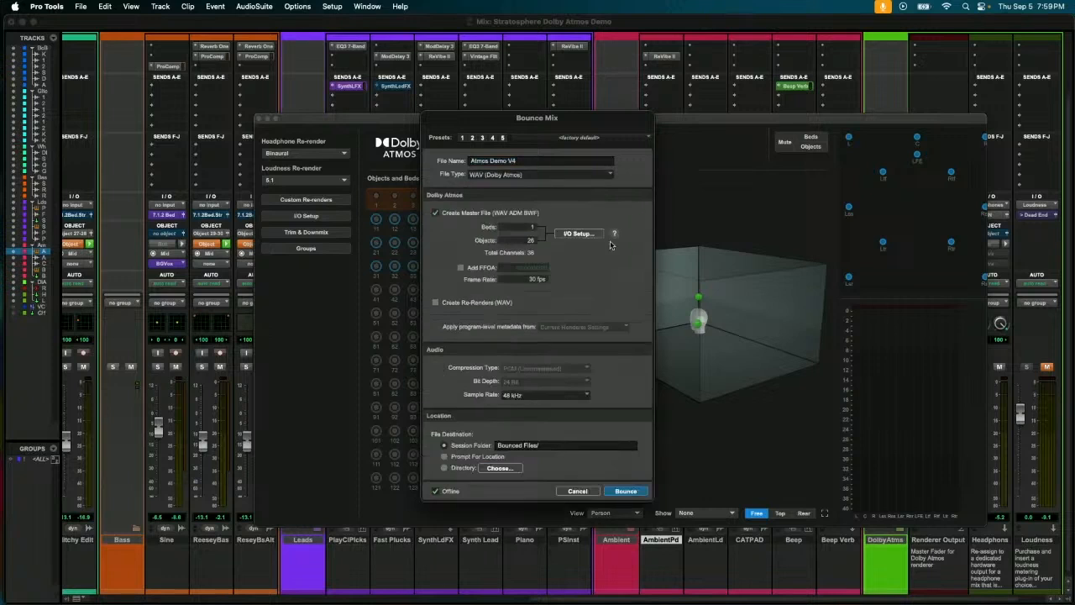
click(463, 304)
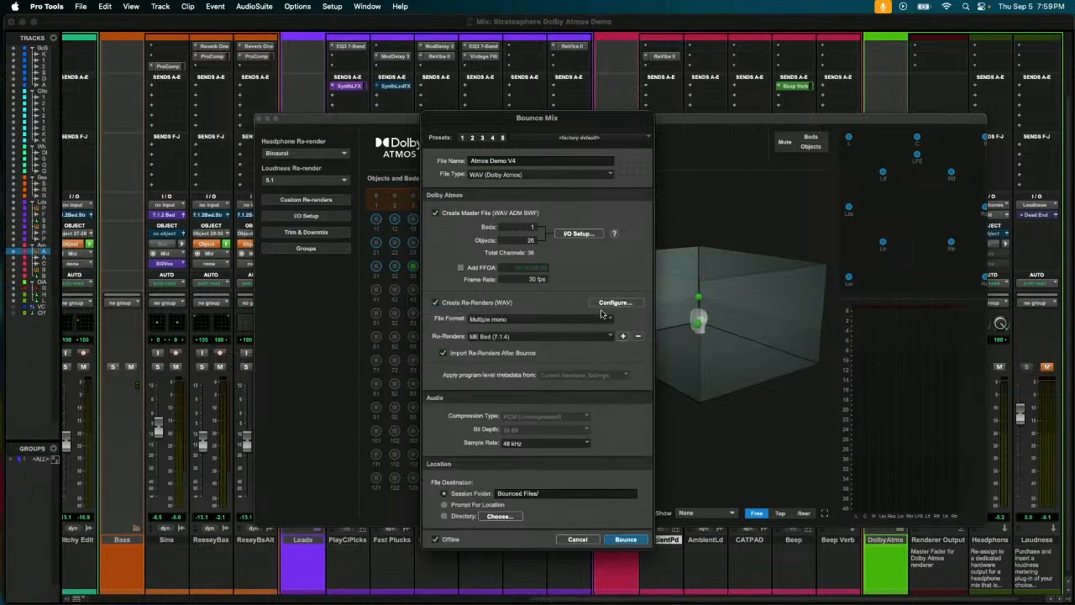
click(626, 302)
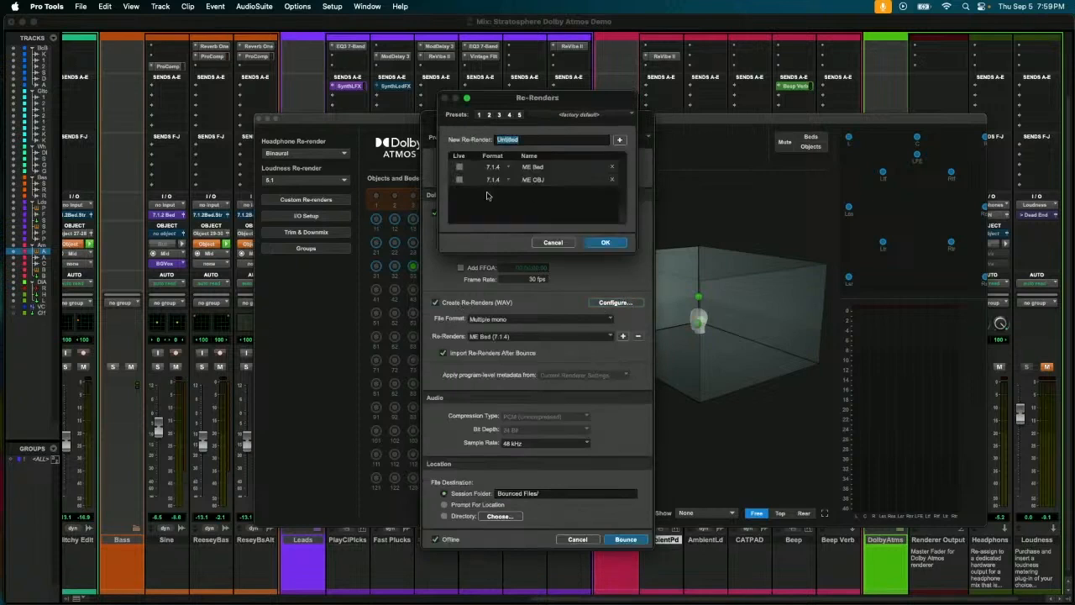